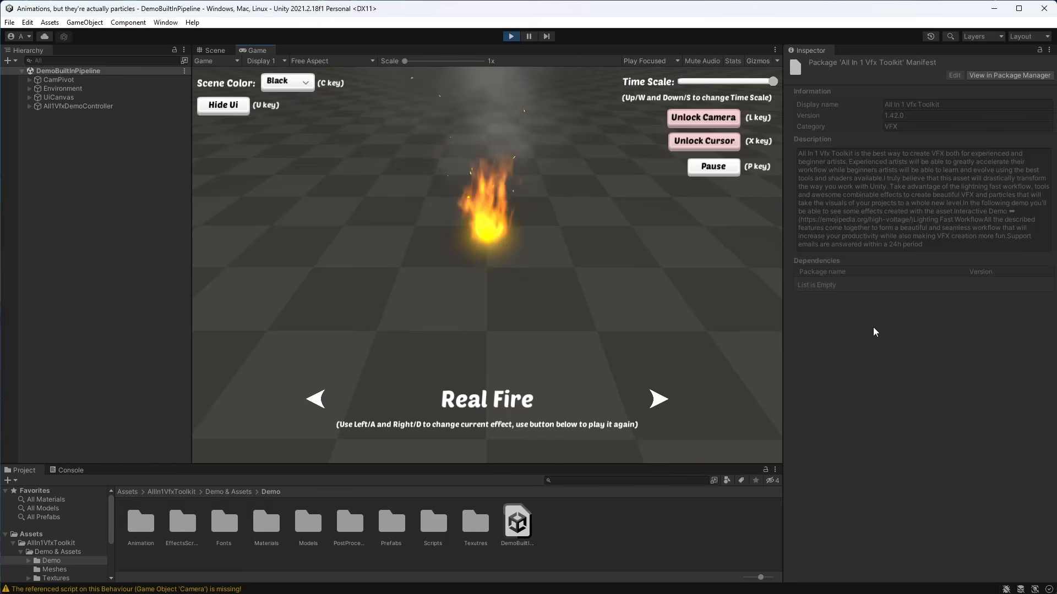
Browse the demo scene's effects, cycling between Incinerate Spell, Toon Explosion and Lightning Strike.
{"action": "key", "text": "Right"}
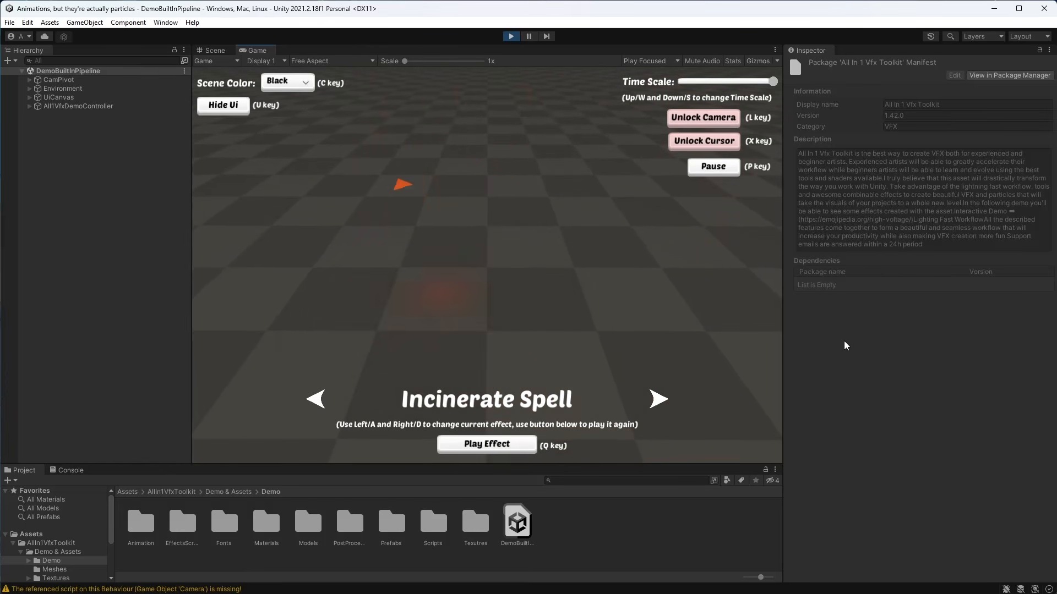
{"action": "key", "text": "Right"}
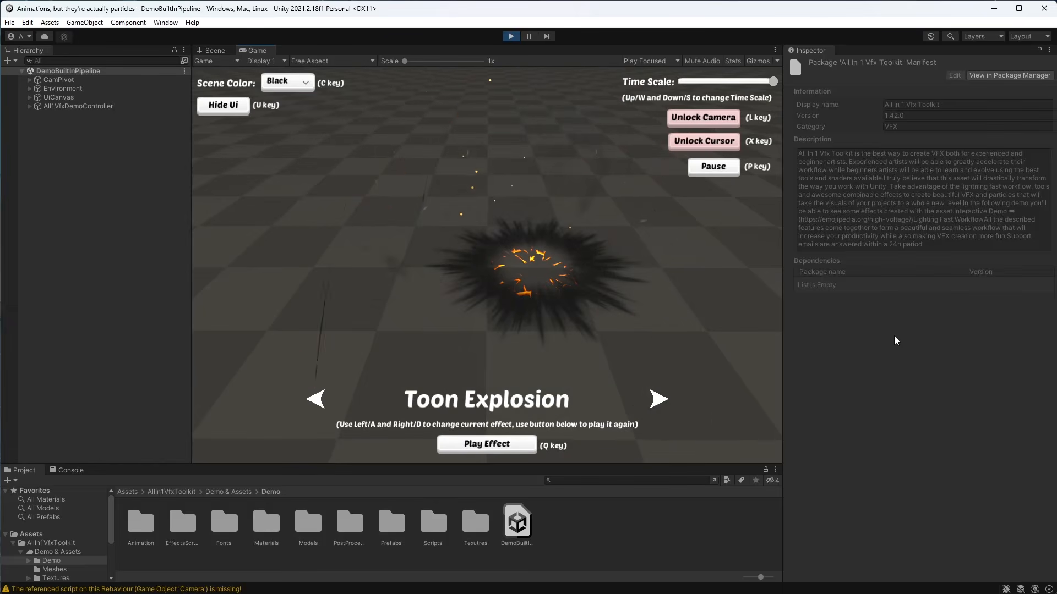
{"action": "key", "text": "Right"}
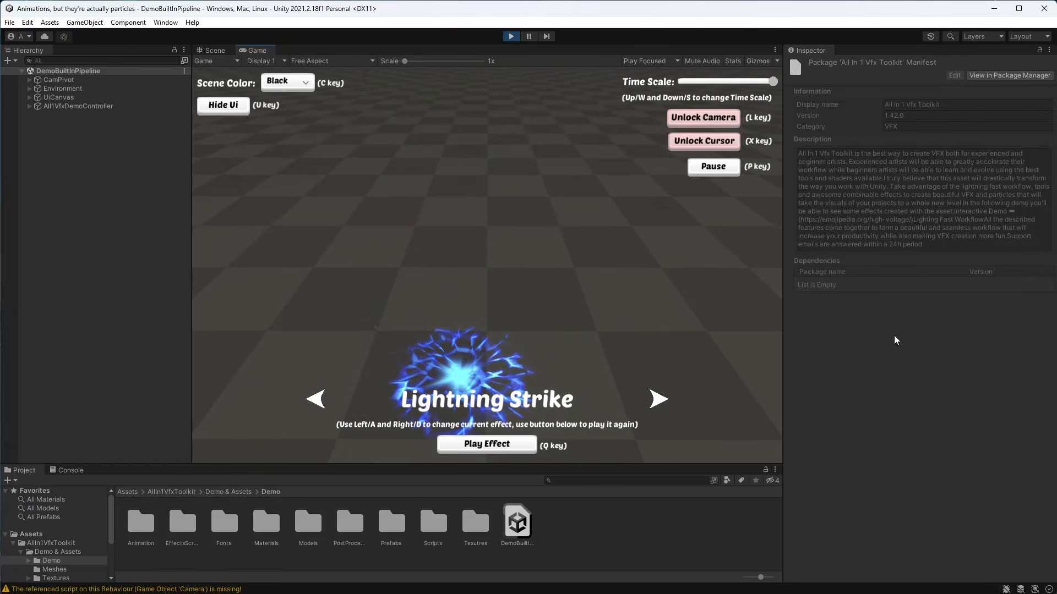
{"action": "key", "text": "Right"}
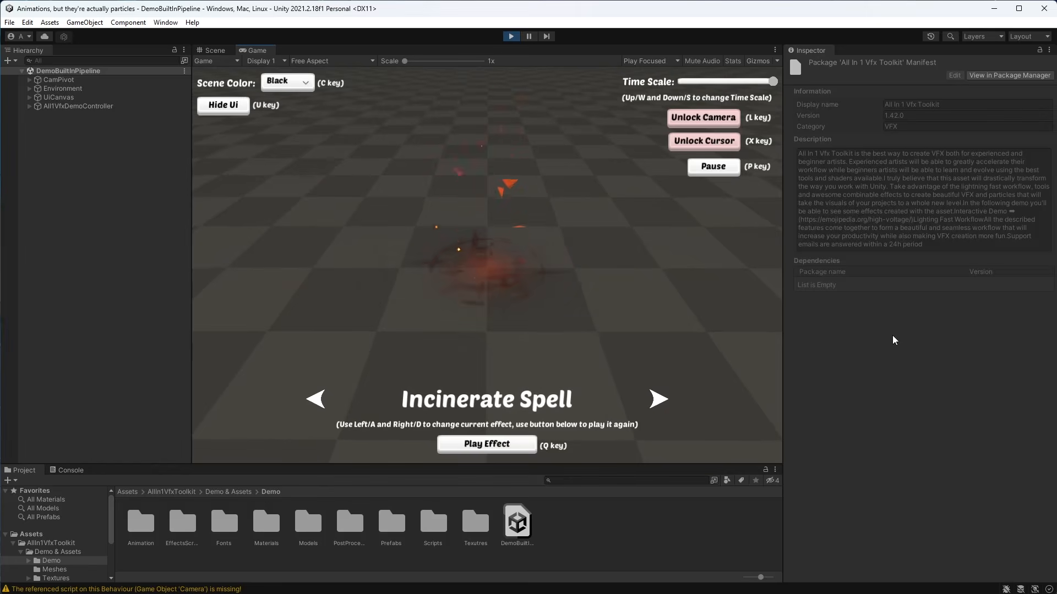
{"action": "key", "text": "Right"}
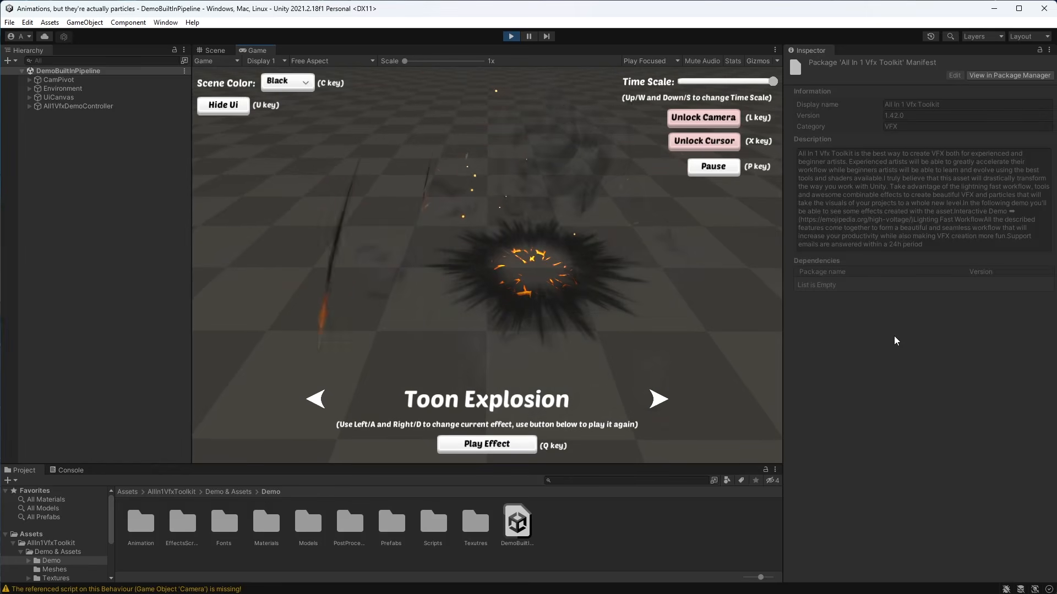
{"action": "key", "text": "Right"}
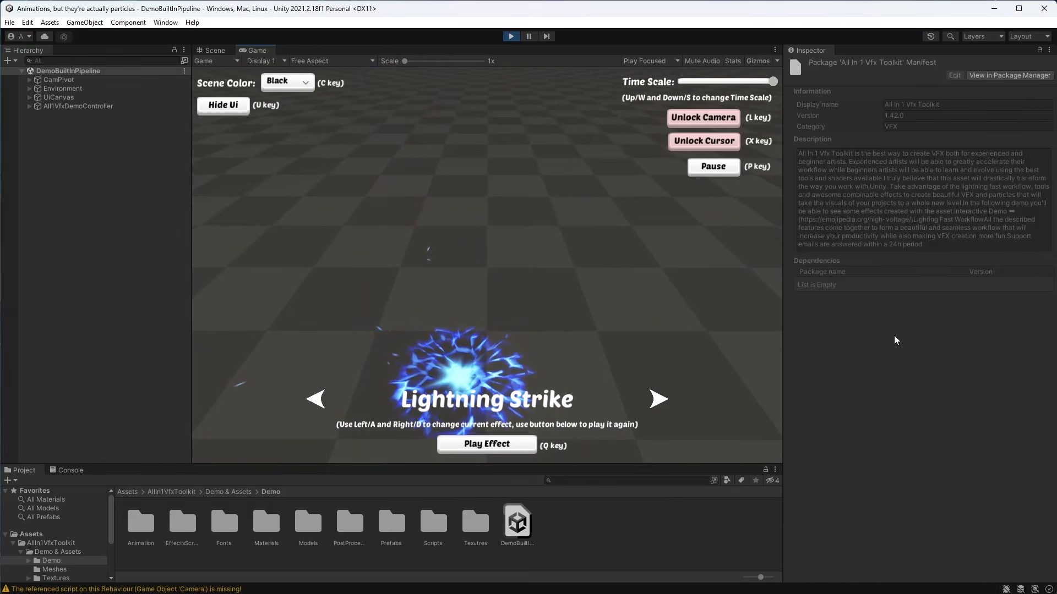
{"action": "key", "text": "Right"}
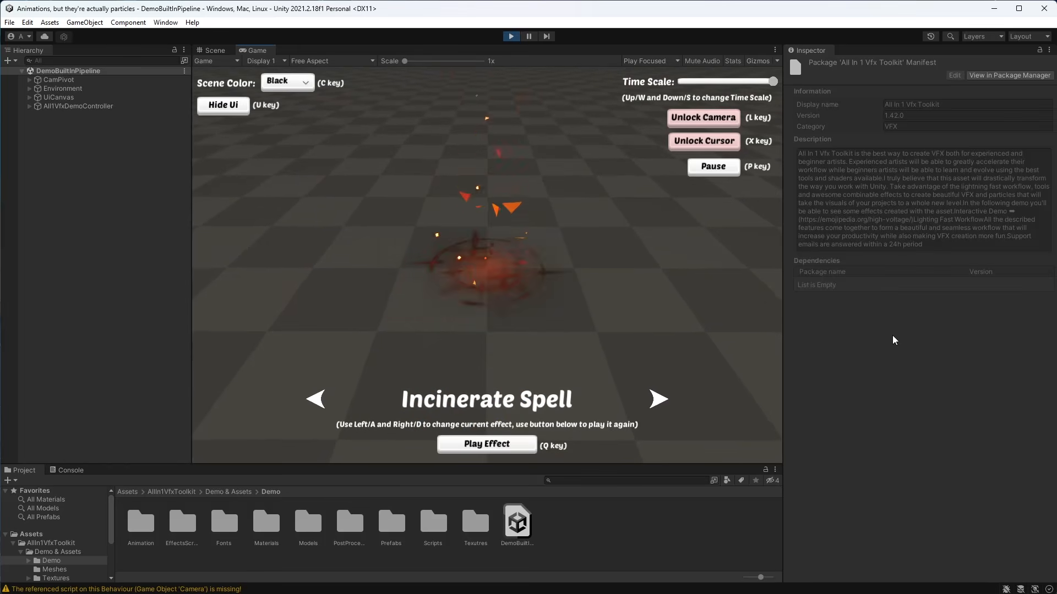
{"action": "key", "text": "Left"}
{"action": "key", "text": "Left"}
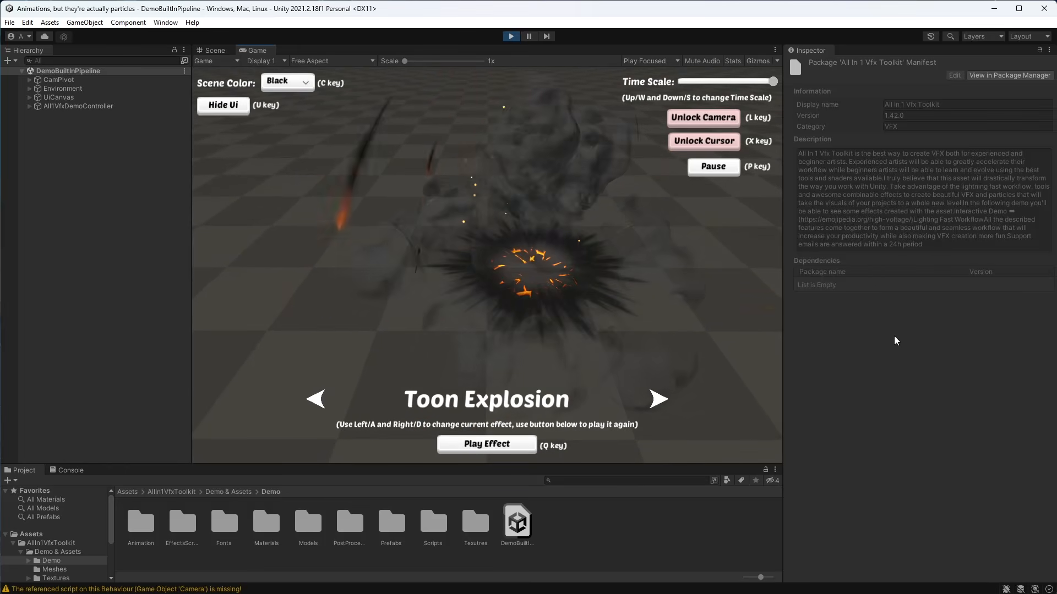
{"action": "key", "text": "Right"}
{"action": "key", "text": "Right"}
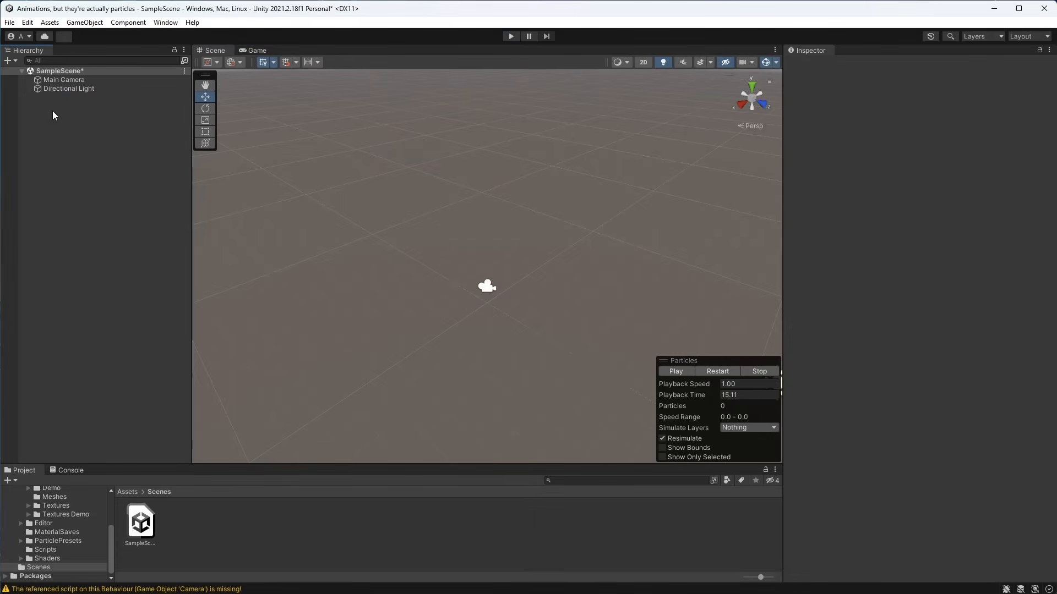
Add a Particle System object to SampleScene and stop its scene preview.
{"action": "right_click", "coordinate": [53, 113]}
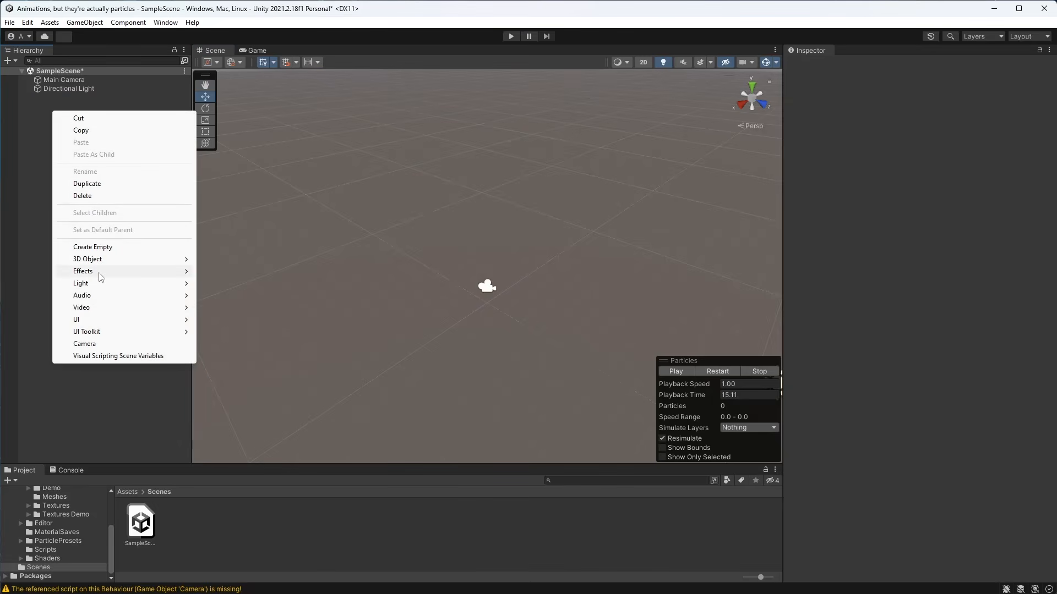
{"action": "mouse_move", "coordinate": [125, 277]}
{"action": "left_click", "coordinate": [230, 271]}
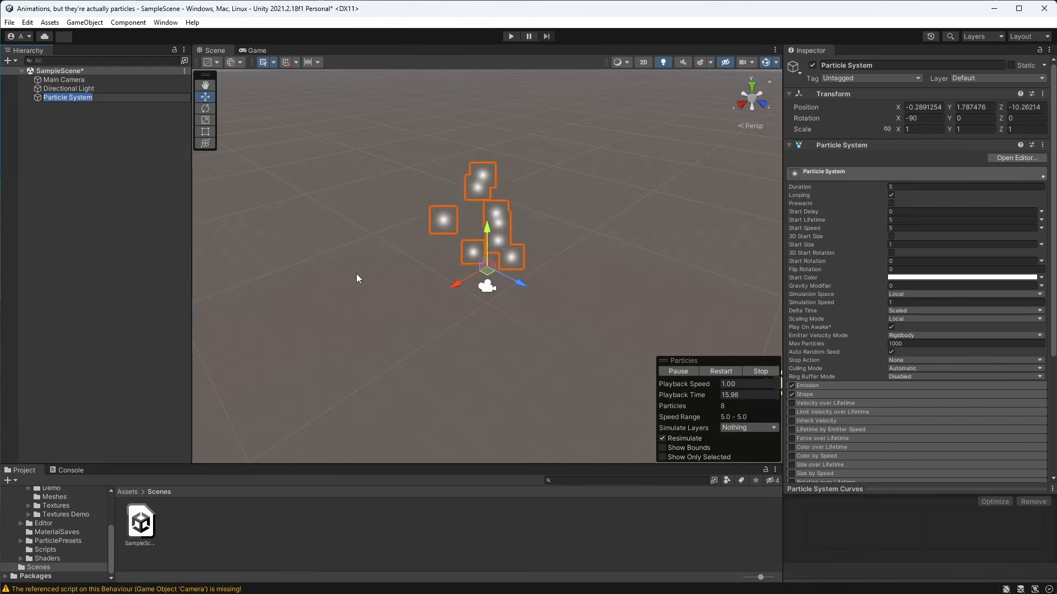
{"action": "middle_click_drag", "start_coordinate": [372, 268], "coordinate": [375, 280]}
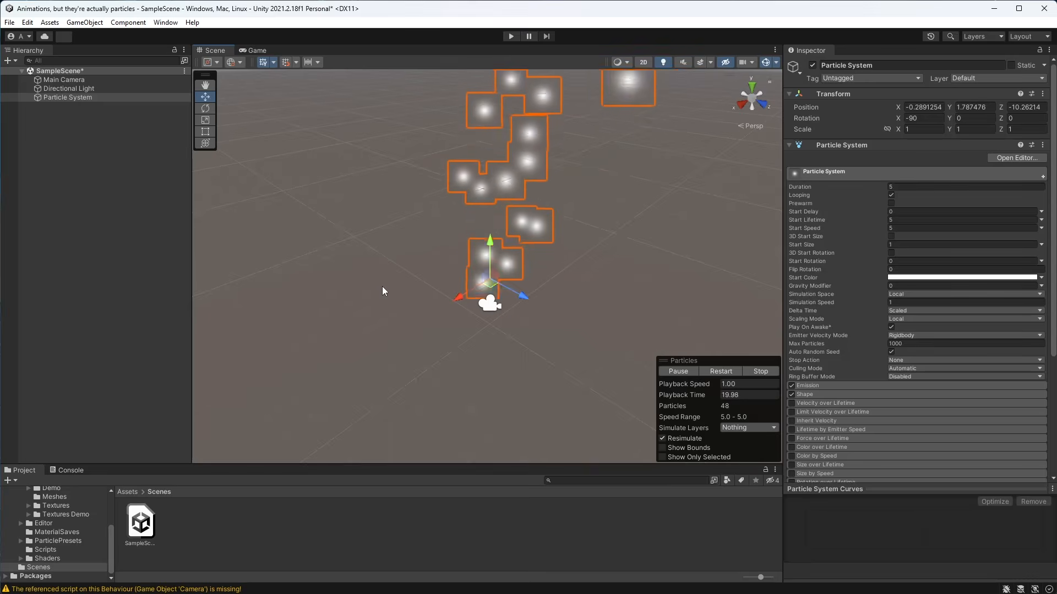
{"action": "left_click", "coordinate": [760, 372]}
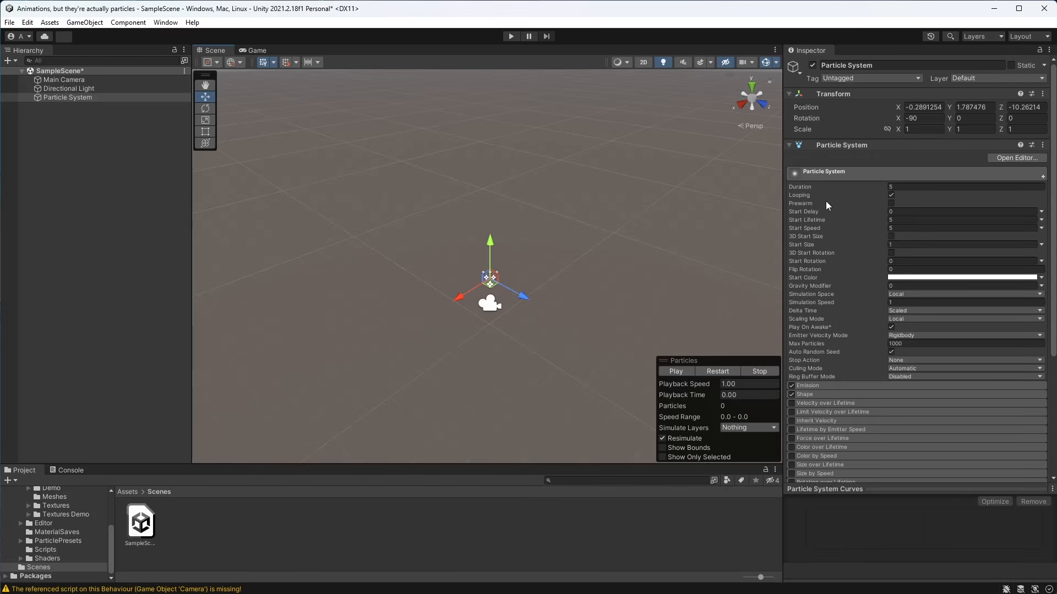
Set the particle system's Duration to 1 and turn off Looping.
{"action": "left_click", "coordinate": [919, 187]}
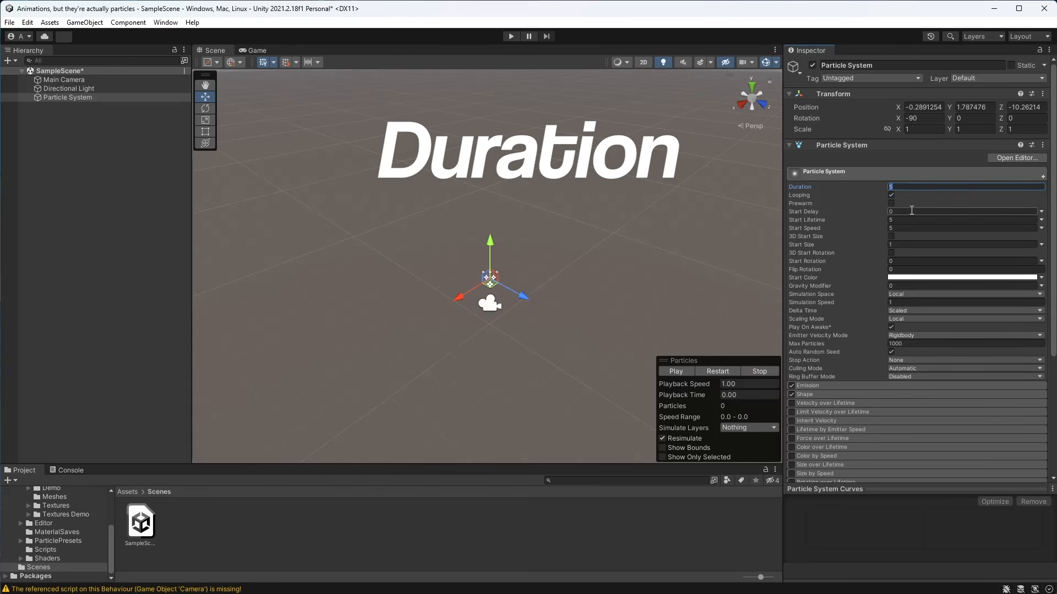
{"action": "left_click", "coordinate": [909, 212]}
{"action": "left_click", "coordinate": [910, 228]}
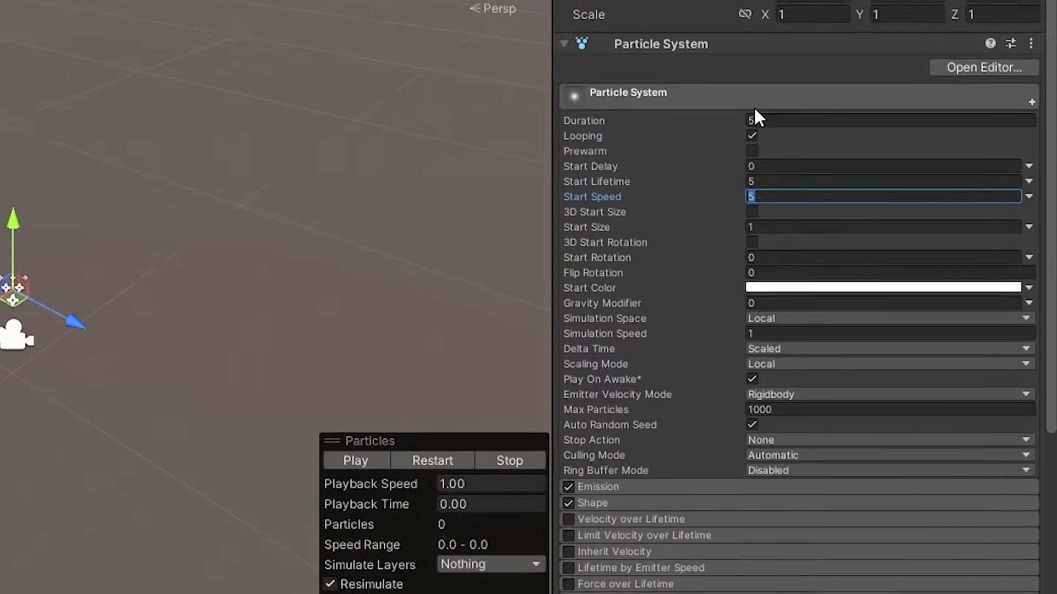
{"action": "left_click", "coordinate": [902, 188]}
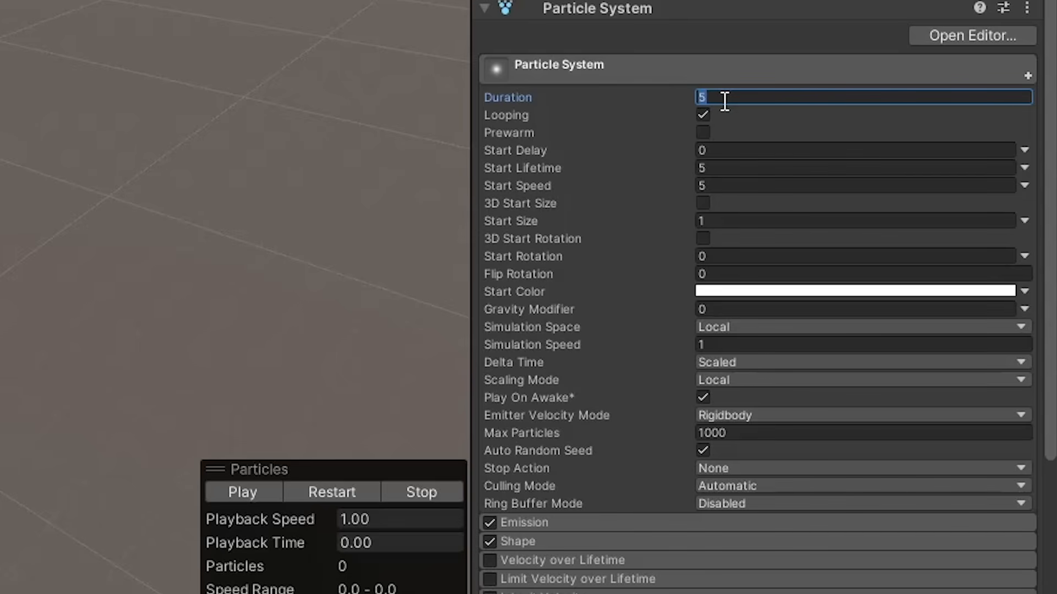
{"action": "type", "text": "1"}
{"action": "left_click", "coordinate": [703, 115]}
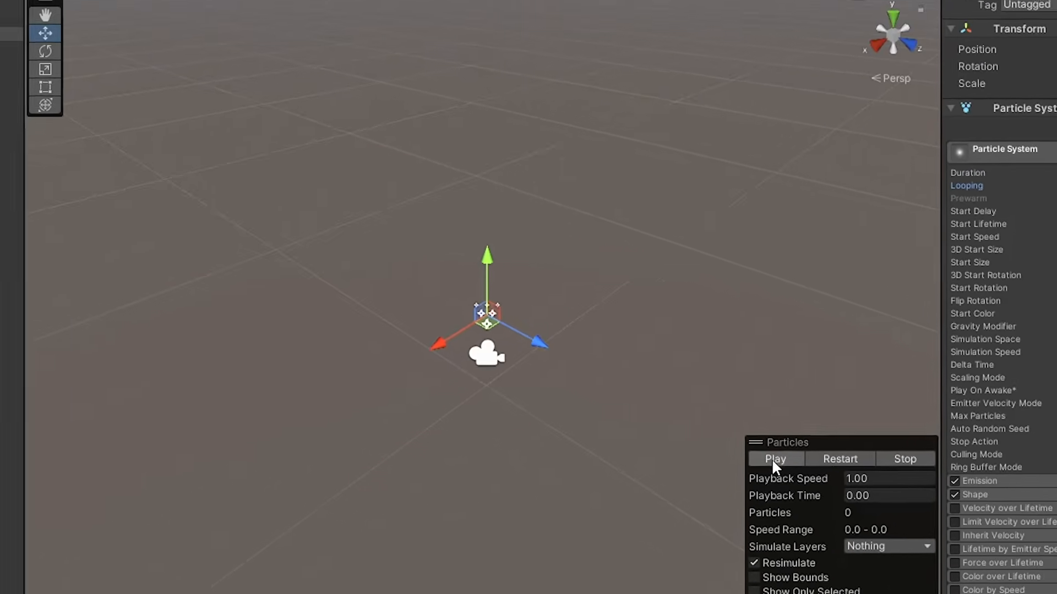
Play the particle preview, pause it just after emission ends to examine the particles, and resume playback.
{"action": "left_click", "coordinate": [773, 458]}
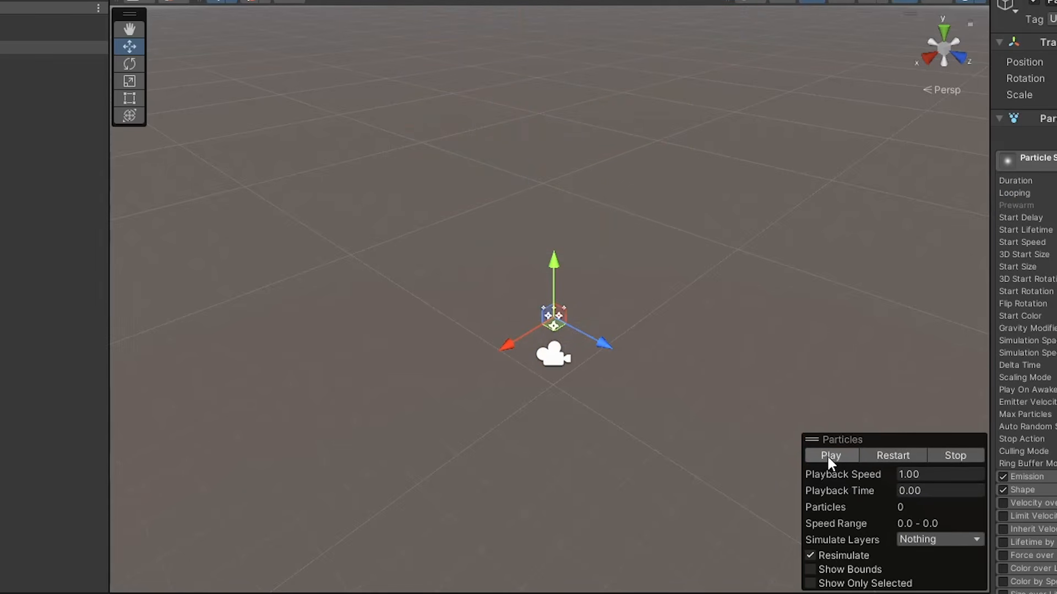
{"action": "left_click", "coordinate": [837, 457]}
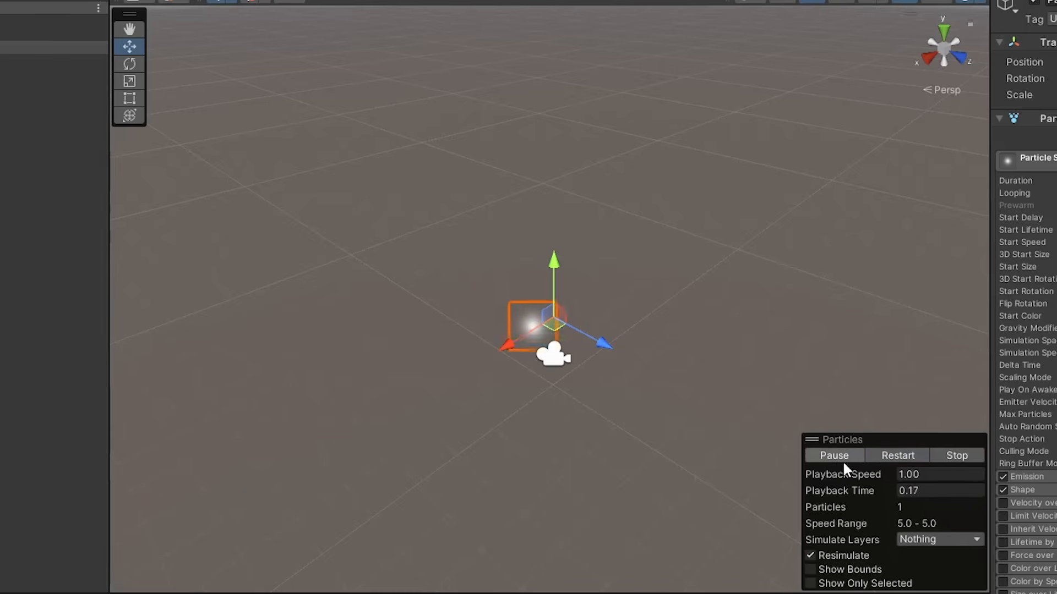
{"action": "left_click", "coordinate": [833, 455]}
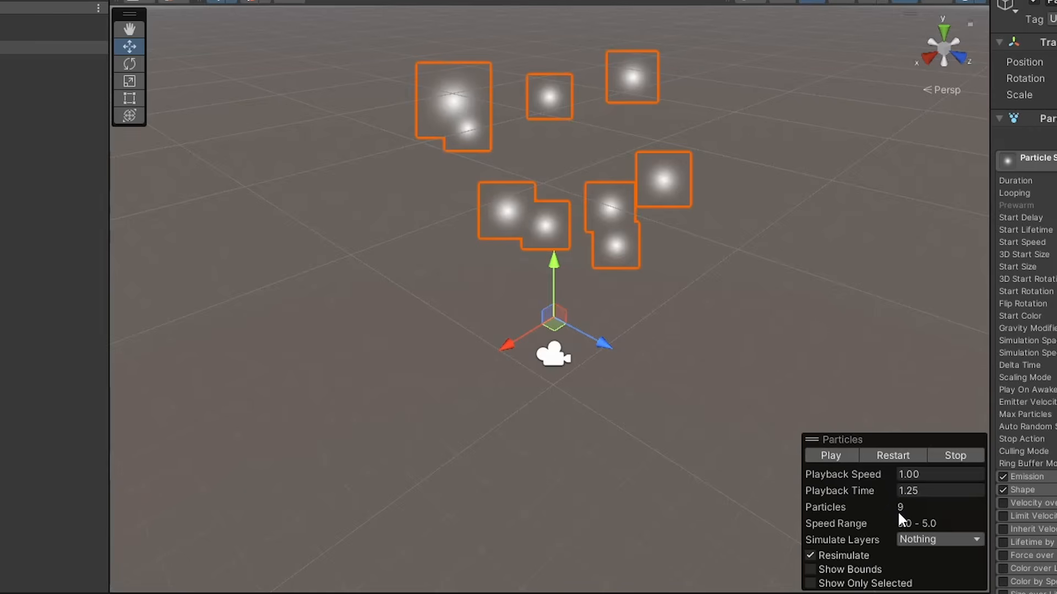
{"action": "left_click", "coordinate": [828, 455]}
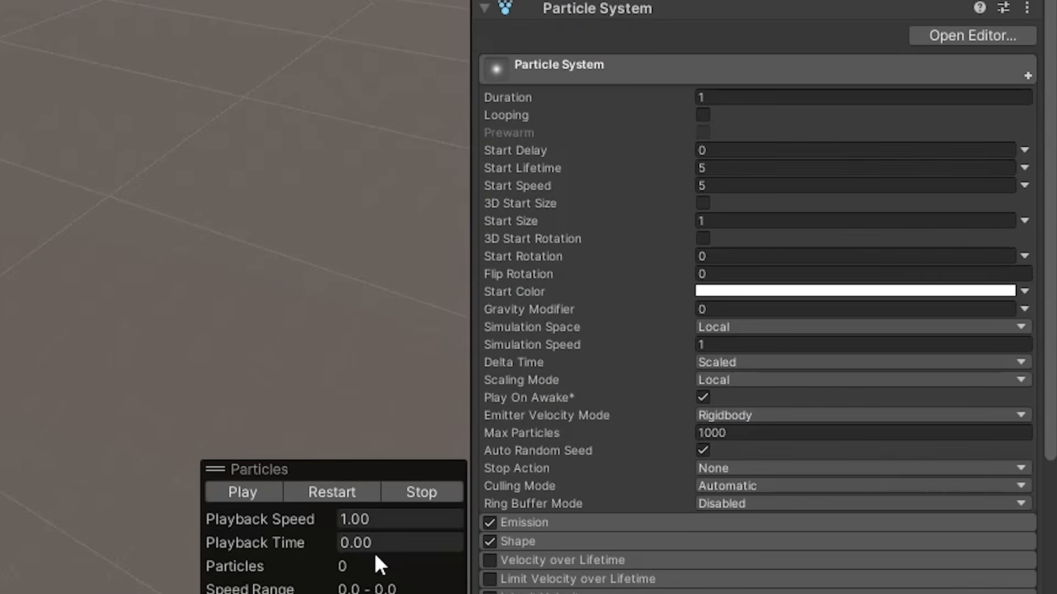
Set the particle system's Start Lifetime to 1 and replay the particles in the scene preview.
{"action": "left_click", "coordinate": [760, 168]}
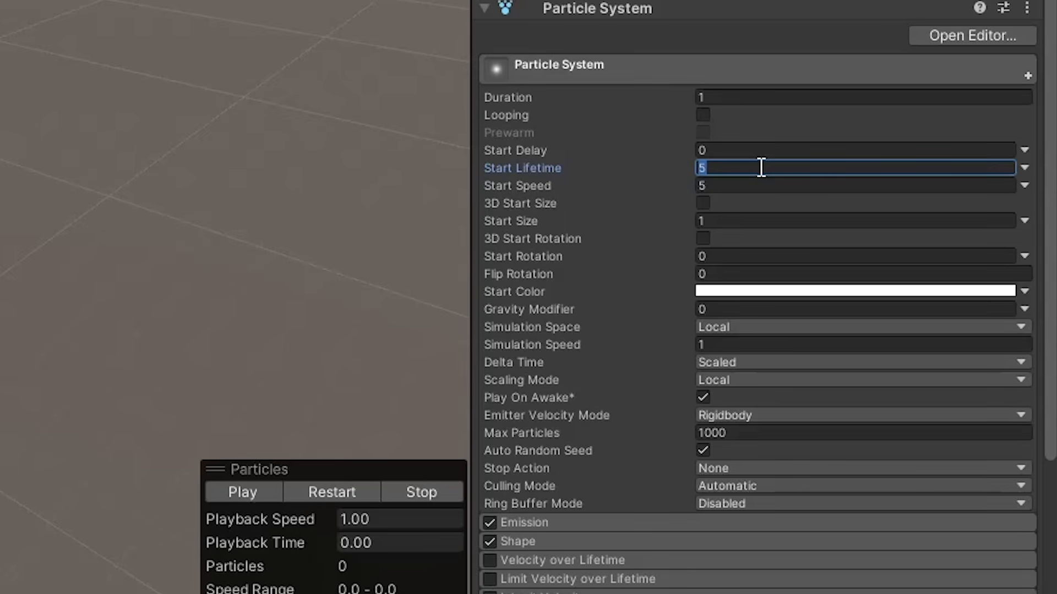
{"action": "left_click", "coordinate": [753, 97]}
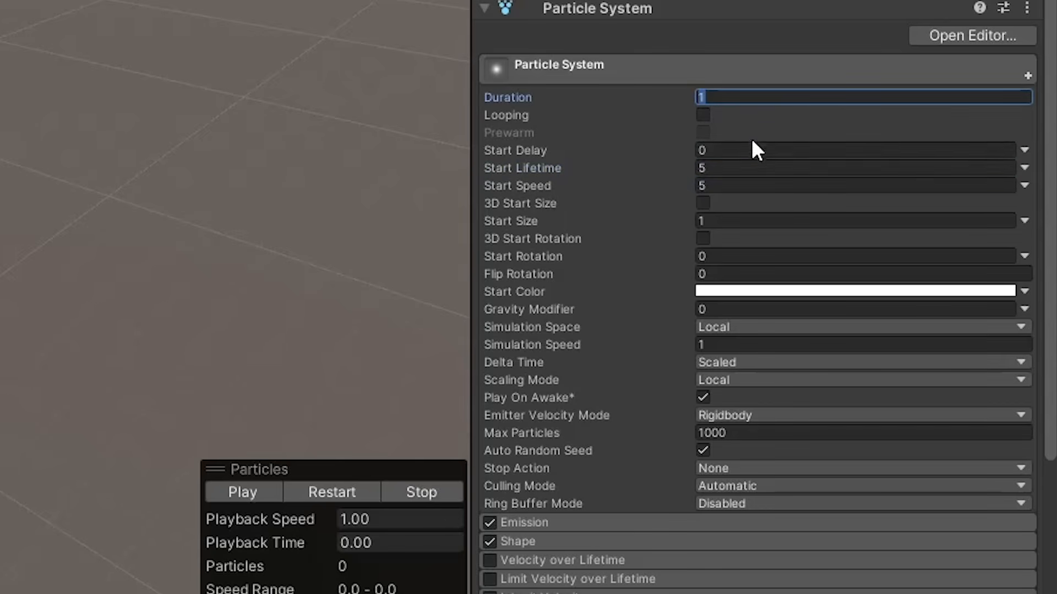
{"action": "left_click", "coordinate": [743, 169]}
{"action": "type", "text": "1"}
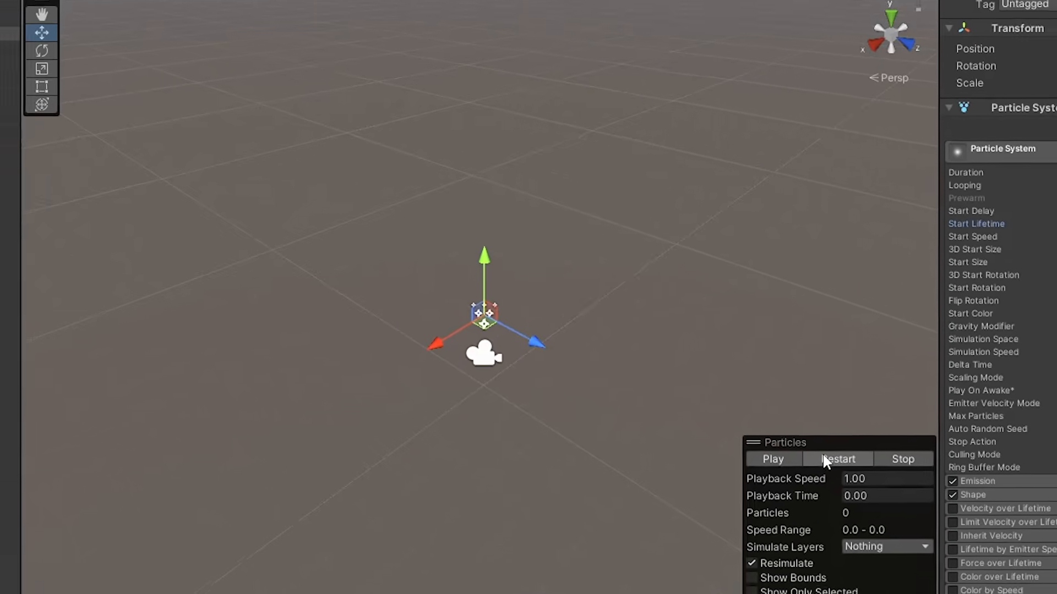
{"action": "left_click", "coordinate": [332, 492]}
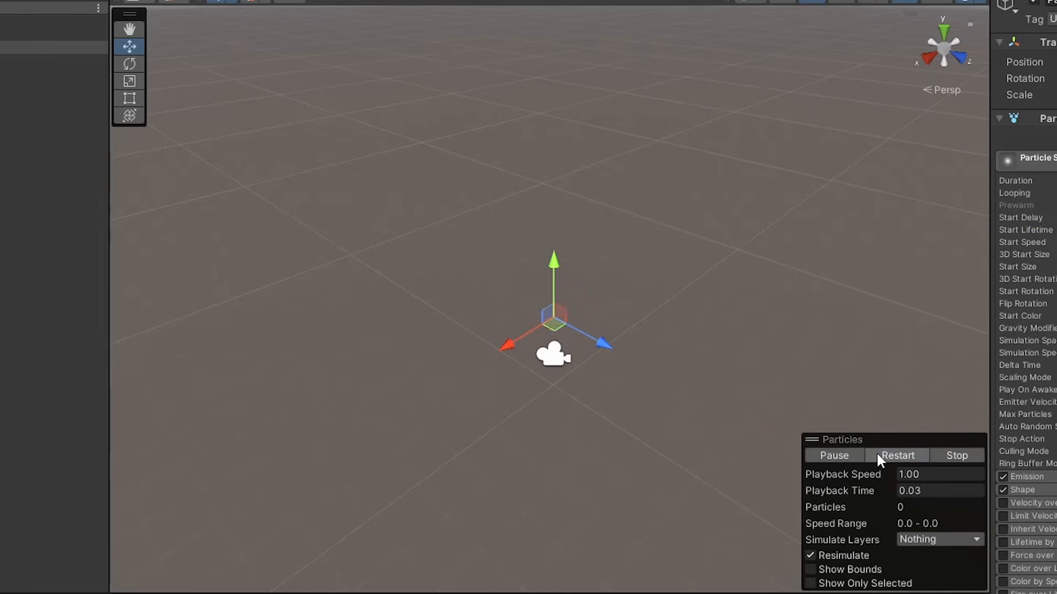
{"action": "left_click", "coordinate": [835, 457]}
{"action": "left_click", "coordinate": [833, 456]}
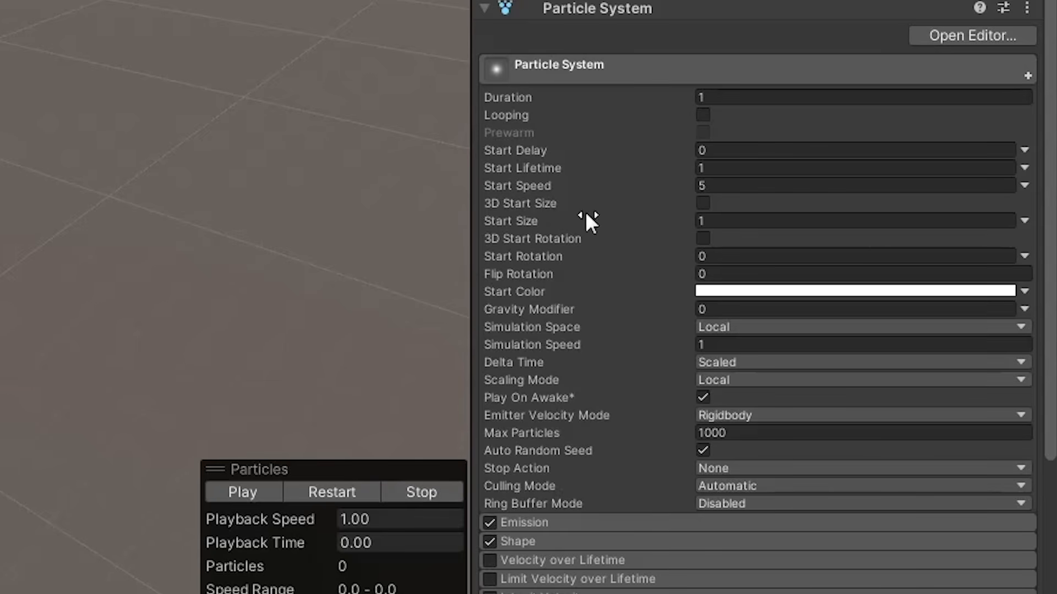
Replay the particles at the current speed, set Start Speed to 1, and restart the preview to compare.
{"action": "left_click", "coordinate": [734, 186]}
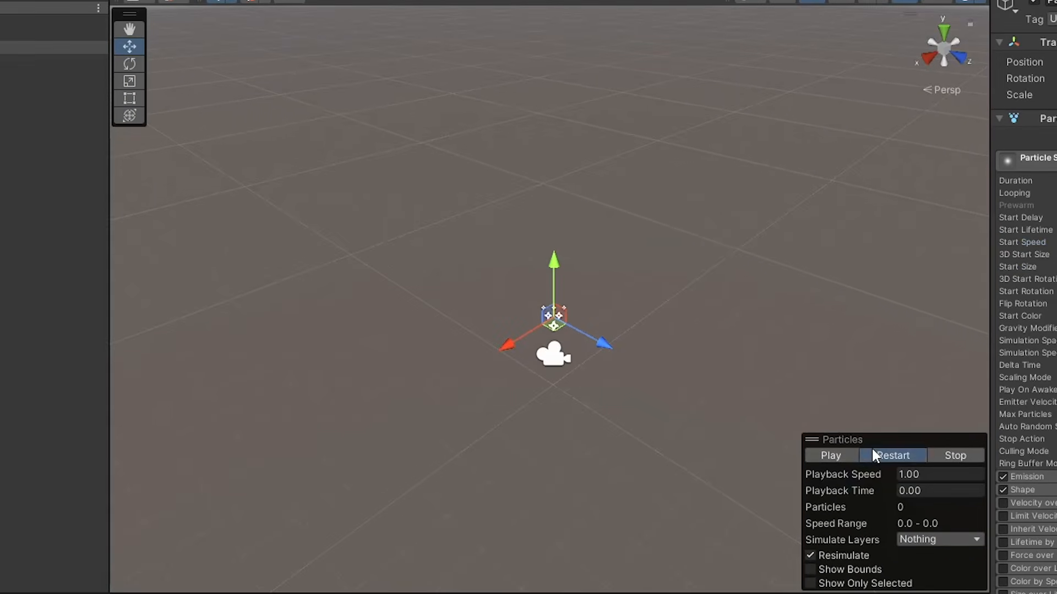
{"action": "left_click", "coordinate": [874, 454]}
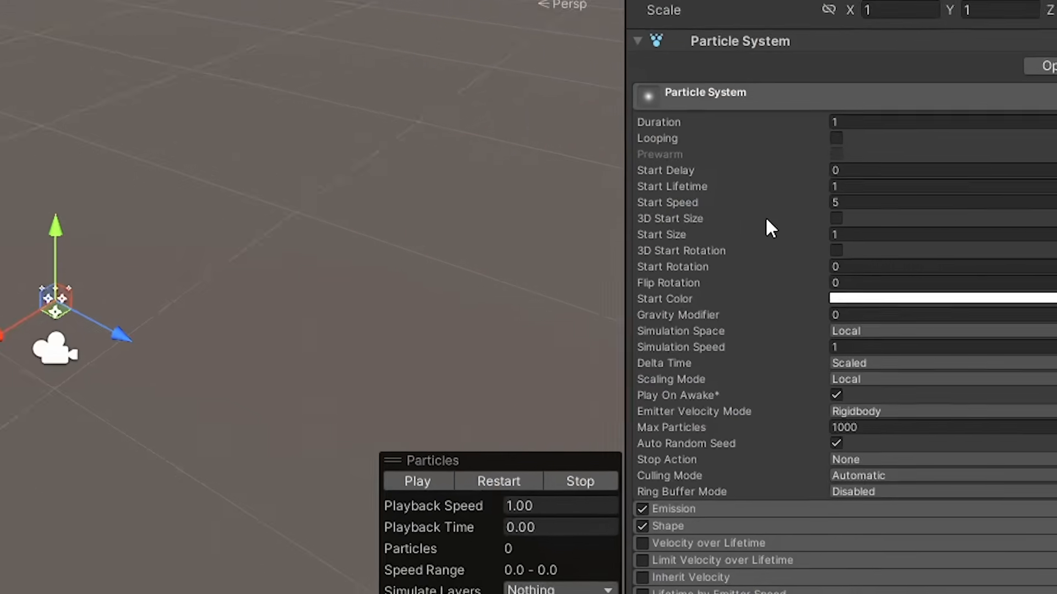
{"action": "left_click", "coordinate": [722, 184]}
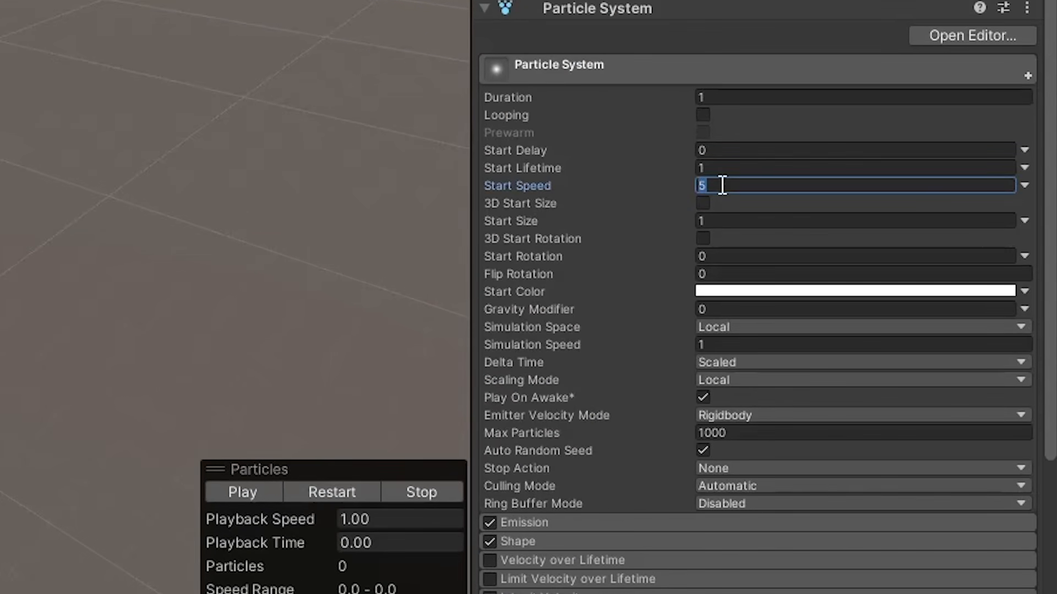
{"action": "type", "text": "1"}
{"action": "left_click", "coordinate": [310, 494]}
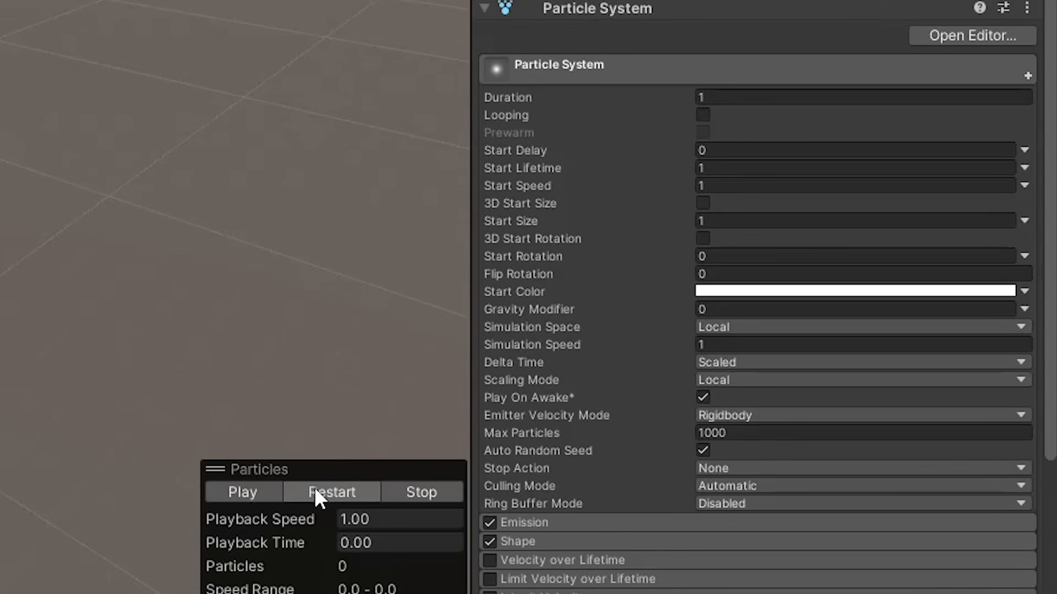
Set the particle system's Start Speed to 0 and restart the preview.
{"action": "left_click", "coordinate": [724, 185]}
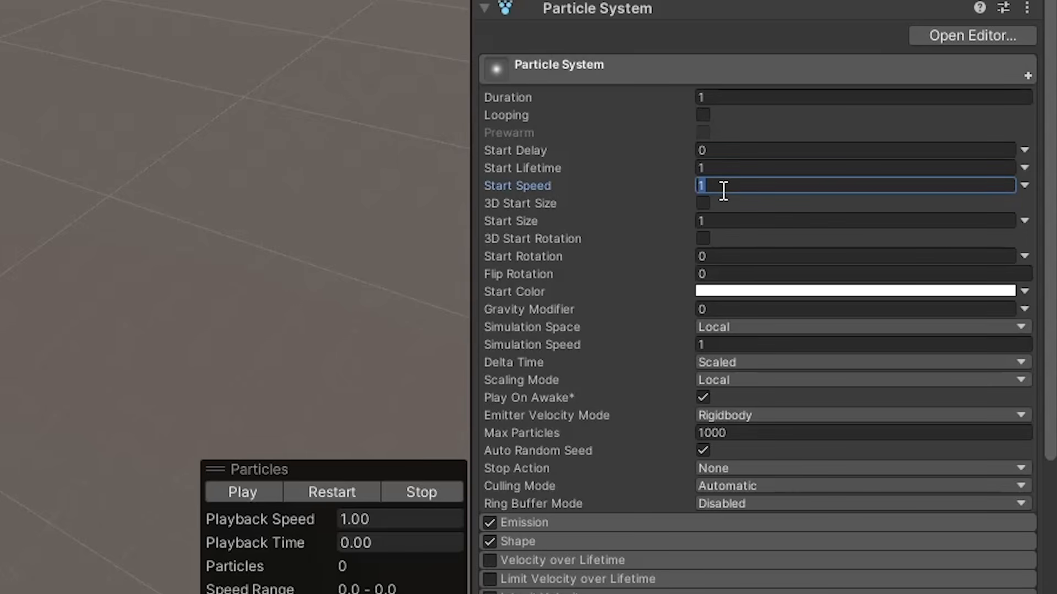
{"action": "type", "text": "0"}
{"action": "left_click", "coordinate": [332, 492]}
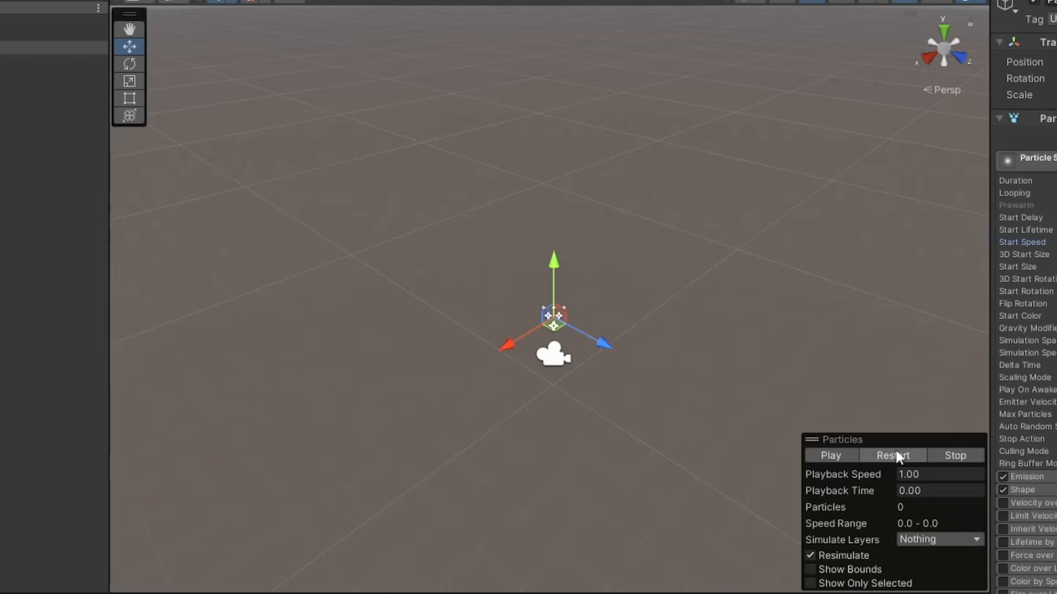
{"action": "left_click", "coordinate": [895, 454]}
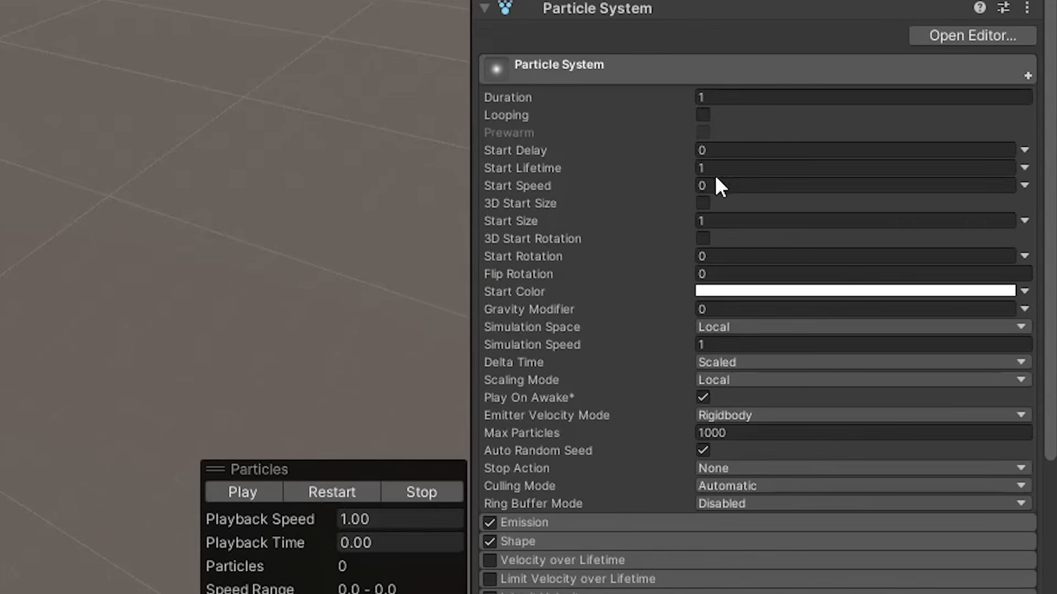
Set the particle system's Start Speed to -2.
{"action": "left_click", "coordinate": [725, 186]}
{"action": "type", "text": "-"}
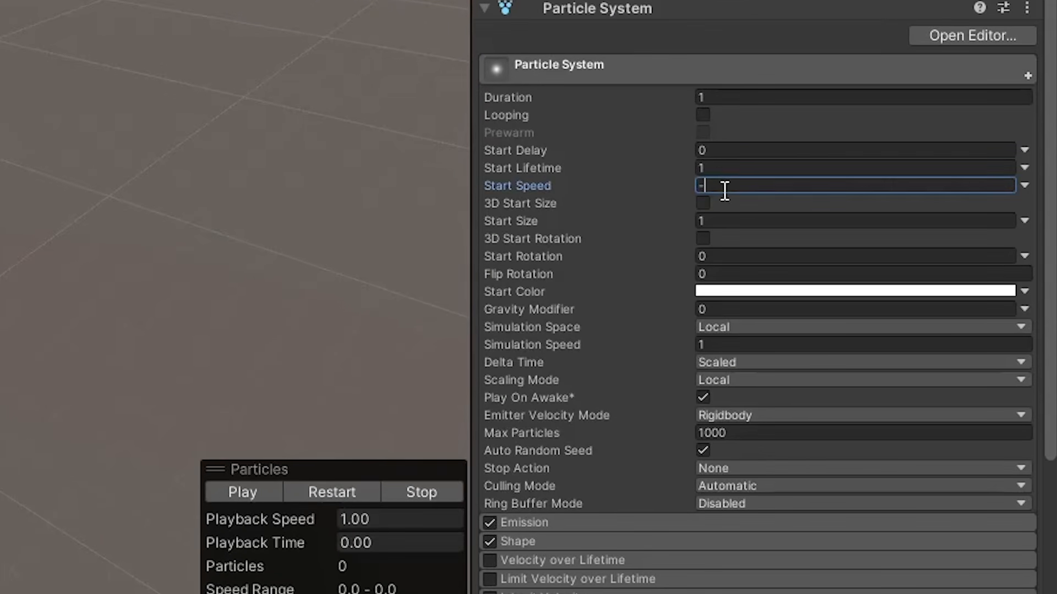
{"action": "type", "text": "2"}
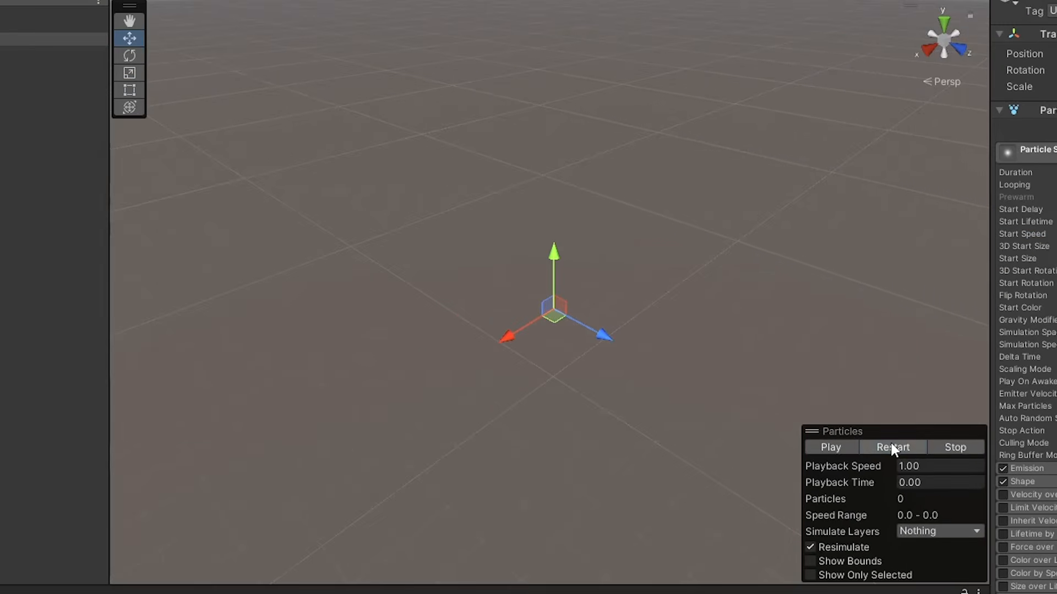
Replay the particles, set the particle system's Start Delay to 1, and restart the preview to compare.
{"action": "left_click", "coordinate": [326, 492]}
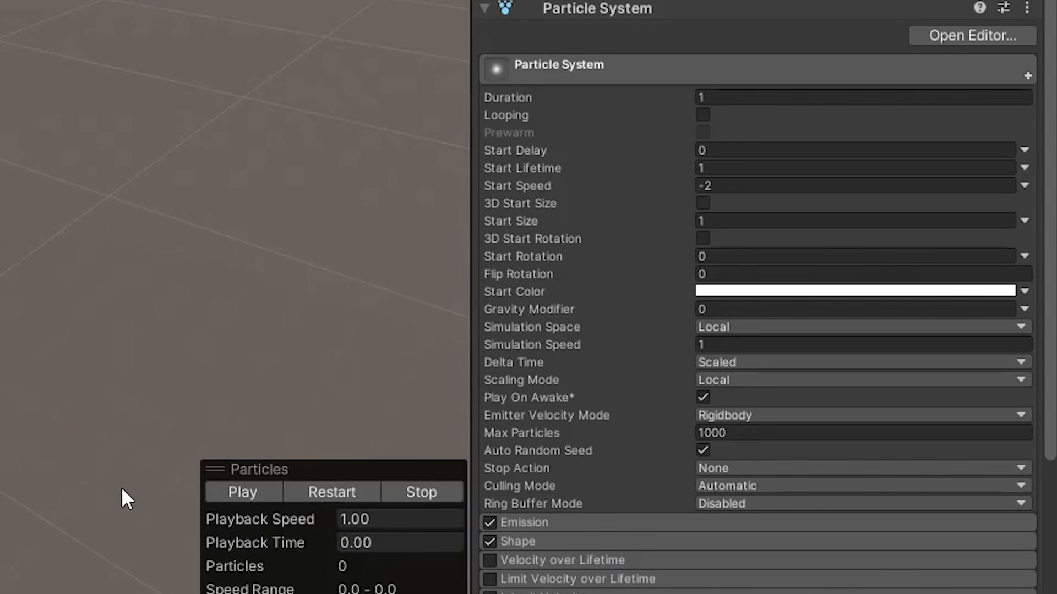
{"action": "left_click", "coordinate": [740, 149]}
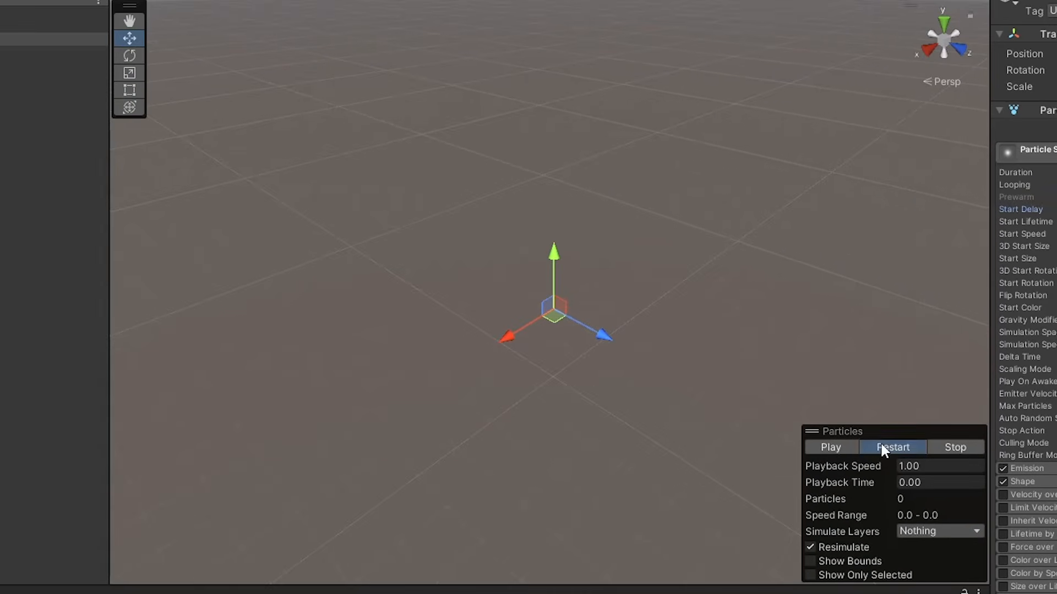
{"action": "left_click", "coordinate": [332, 492]}
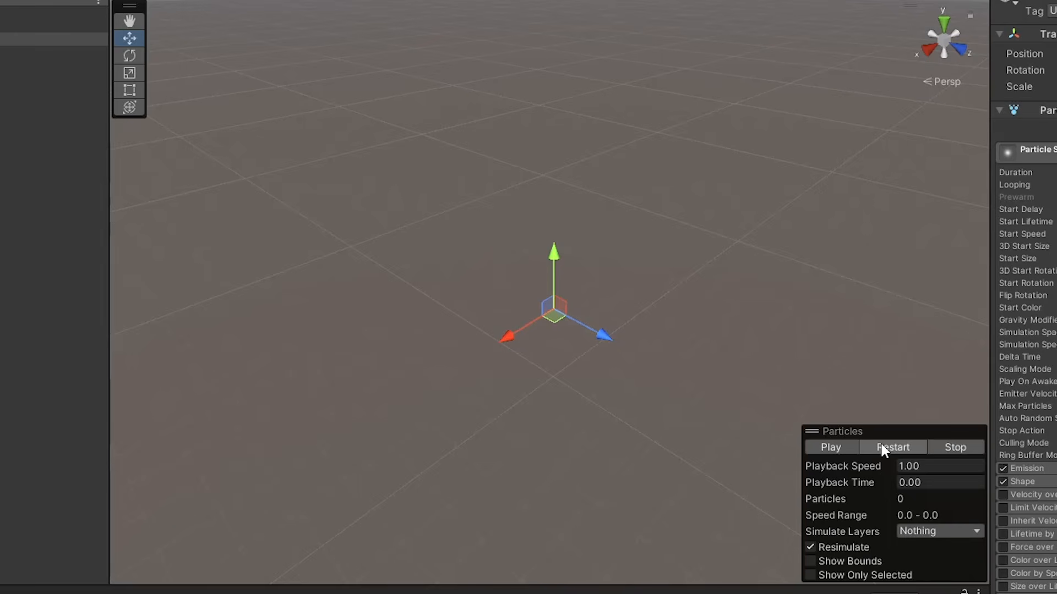
{"action": "left_click", "coordinate": [880, 447]}
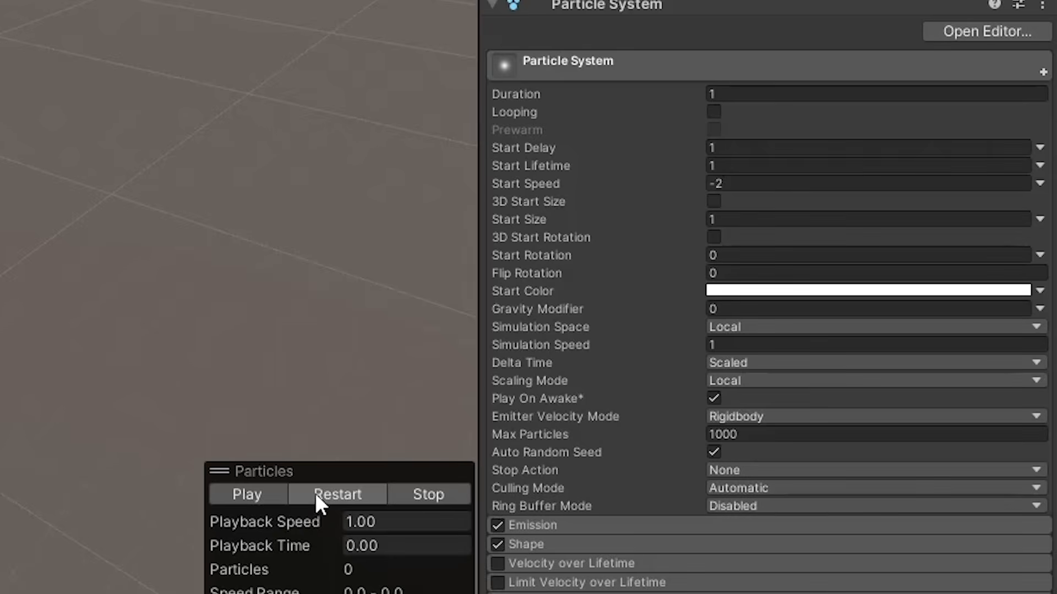
Reset the particle system's Start Delay to 0 and set its Start Speed to 3.
{"action": "left_click", "coordinate": [746, 93]}
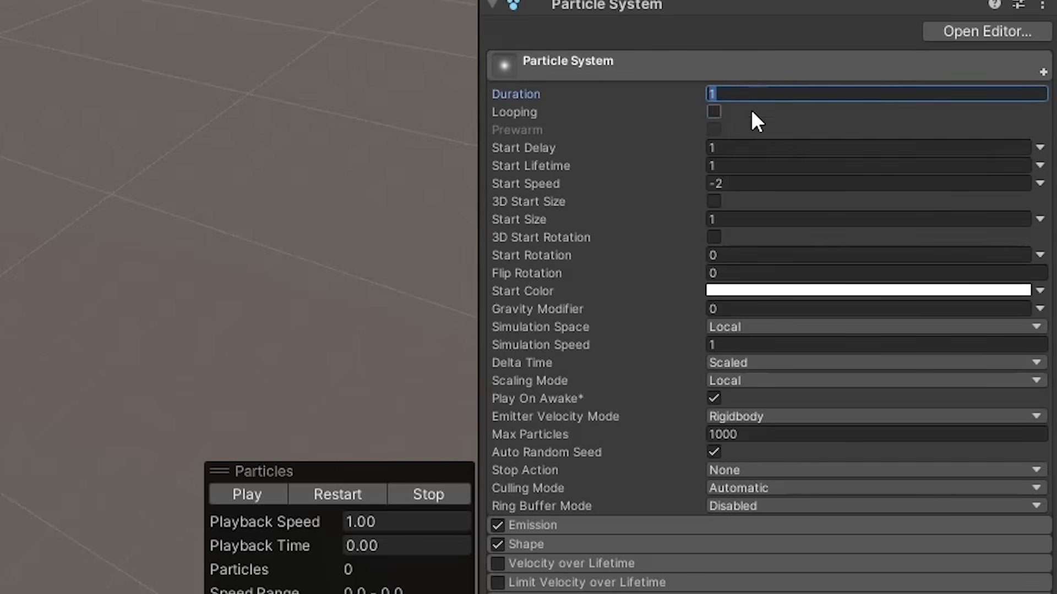
{"action": "left_click", "coordinate": [755, 166]}
{"action": "left_click", "coordinate": [754, 147]}
{"action": "left_click", "coordinate": [755, 185]}
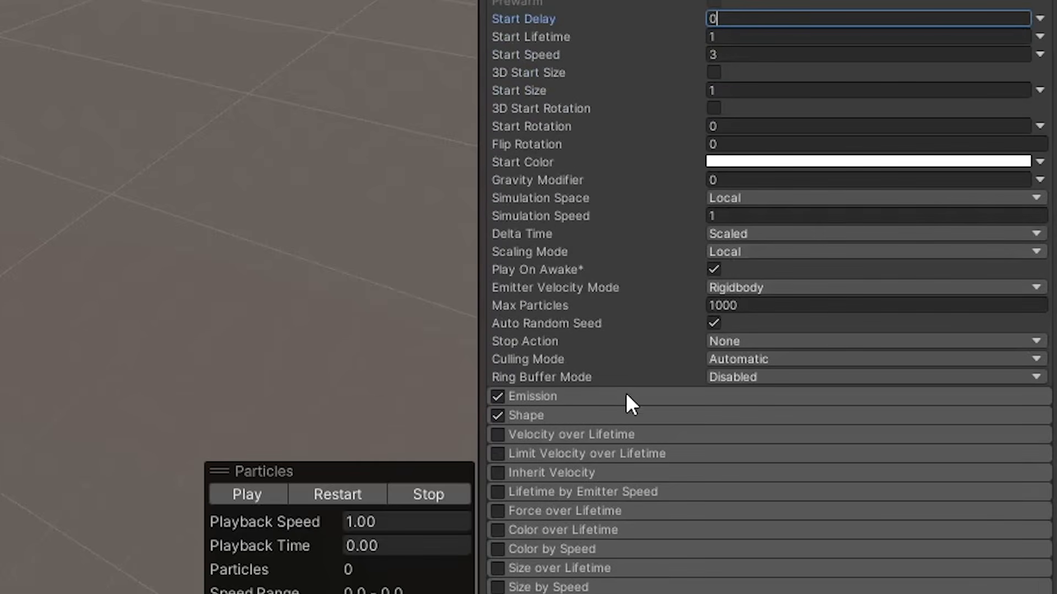
Expand the Emission module and compare its Rate over Time with the particle system's Duration.
{"action": "mouse_move", "coordinate": [622, 394]}
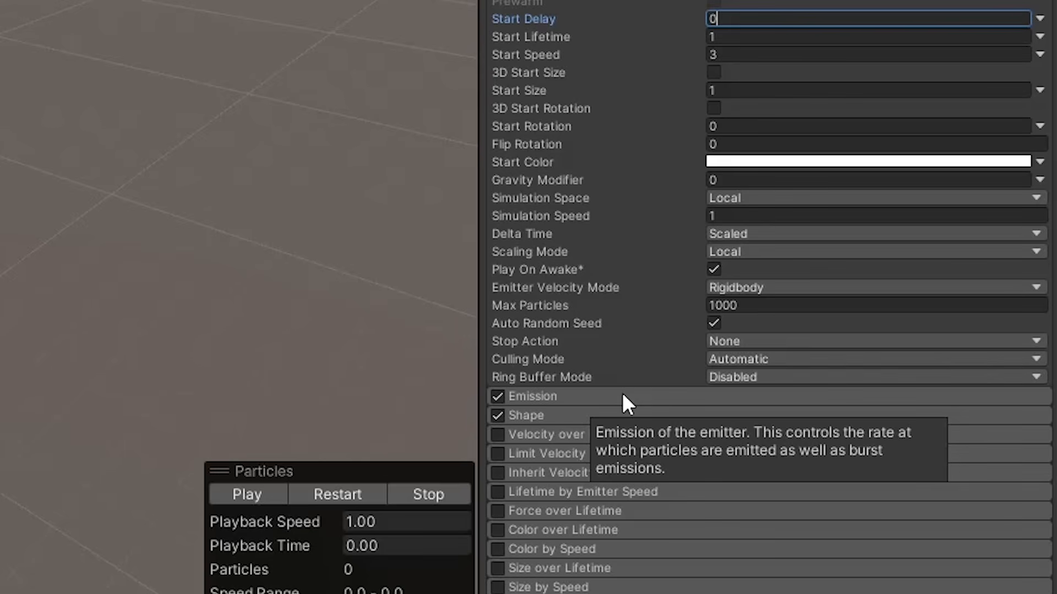
{"action": "left_click", "coordinate": [623, 395]}
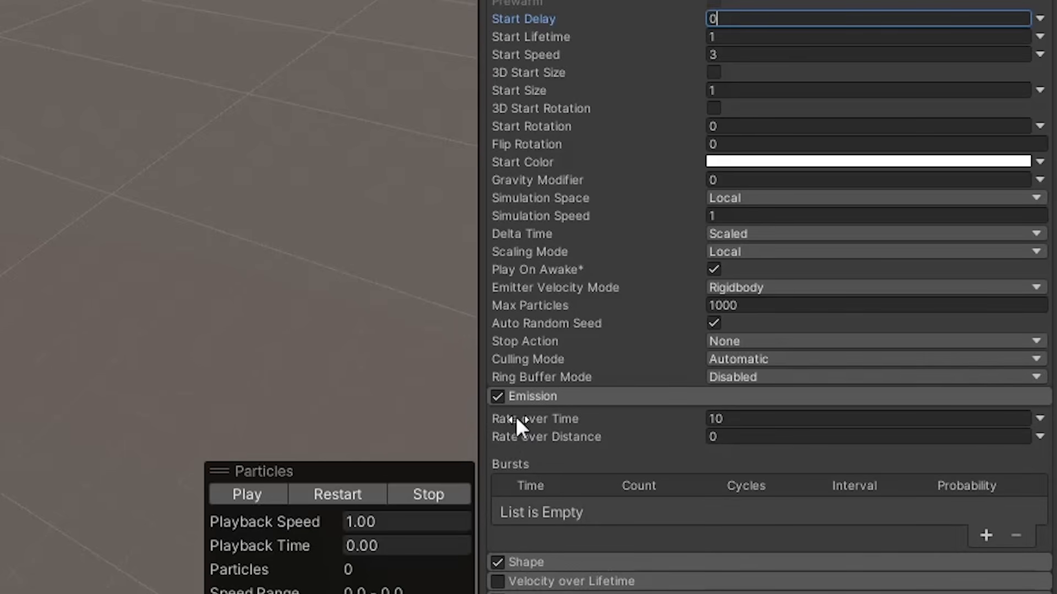
{"action": "mouse_move", "coordinate": [518, 424]}
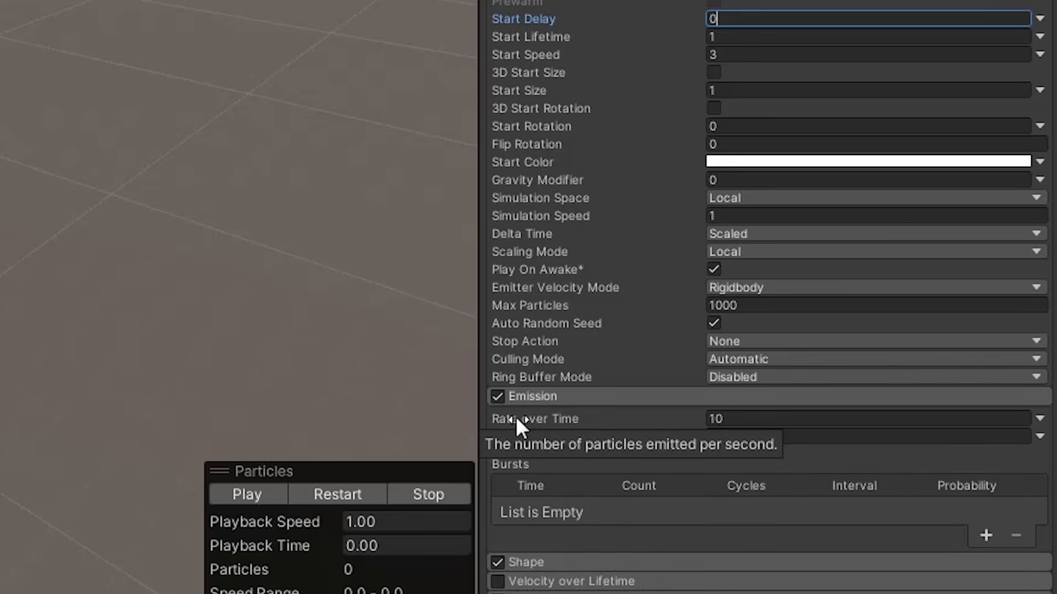
{"action": "left_click", "coordinate": [743, 419]}
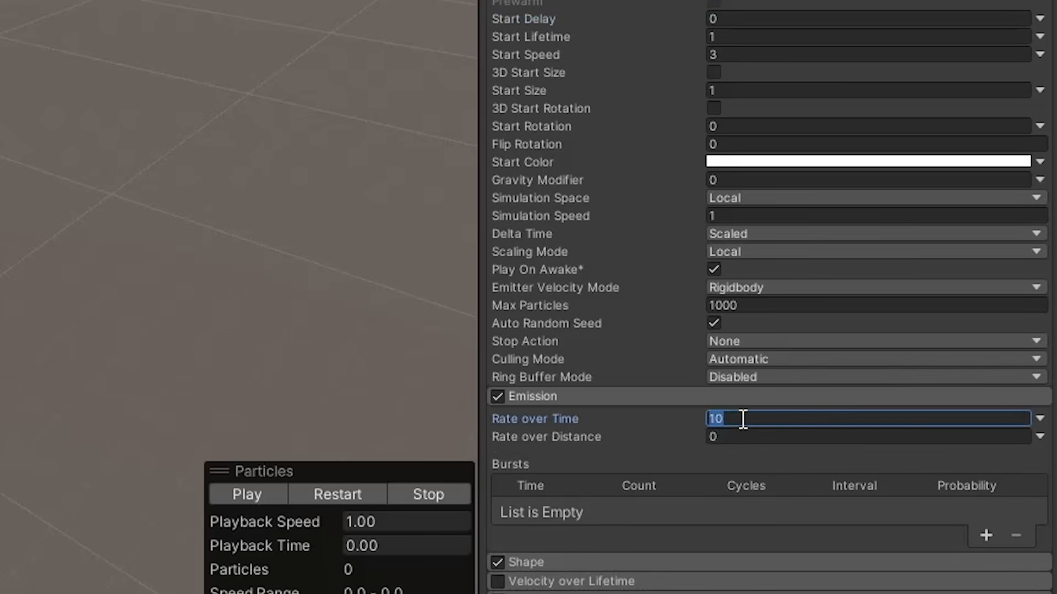
{"action": "scroll", "coordinate": [758, 104], "scroll_direction": "up", "scroll_amount": 3}
{"action": "left_click", "coordinate": [758, 56]}
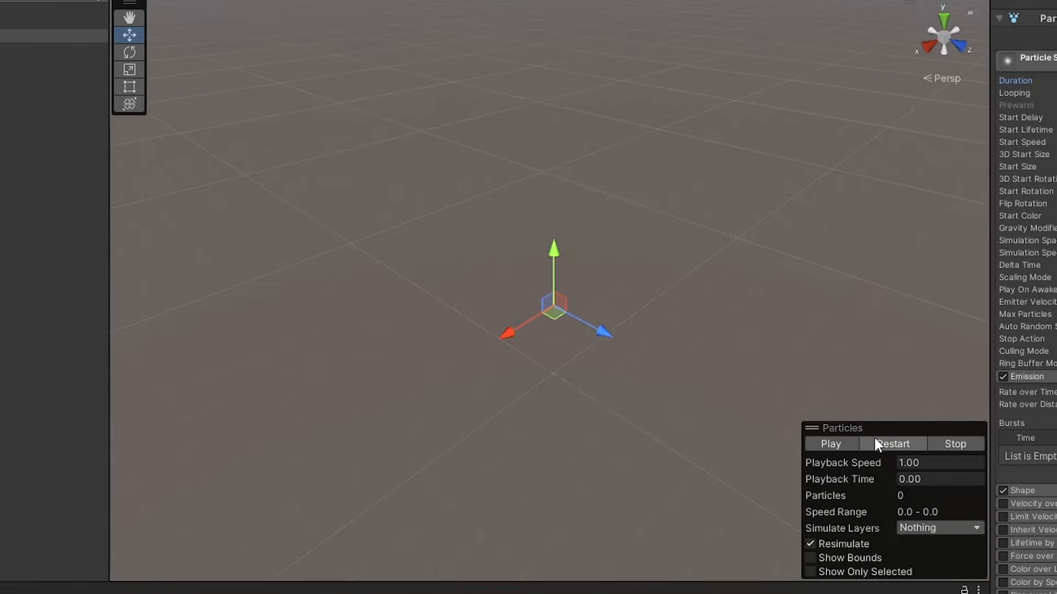
Play the particles, pause them, scrub the Playback Time to 1.20, and restart the preview.
{"action": "left_click", "coordinate": [884, 444]}
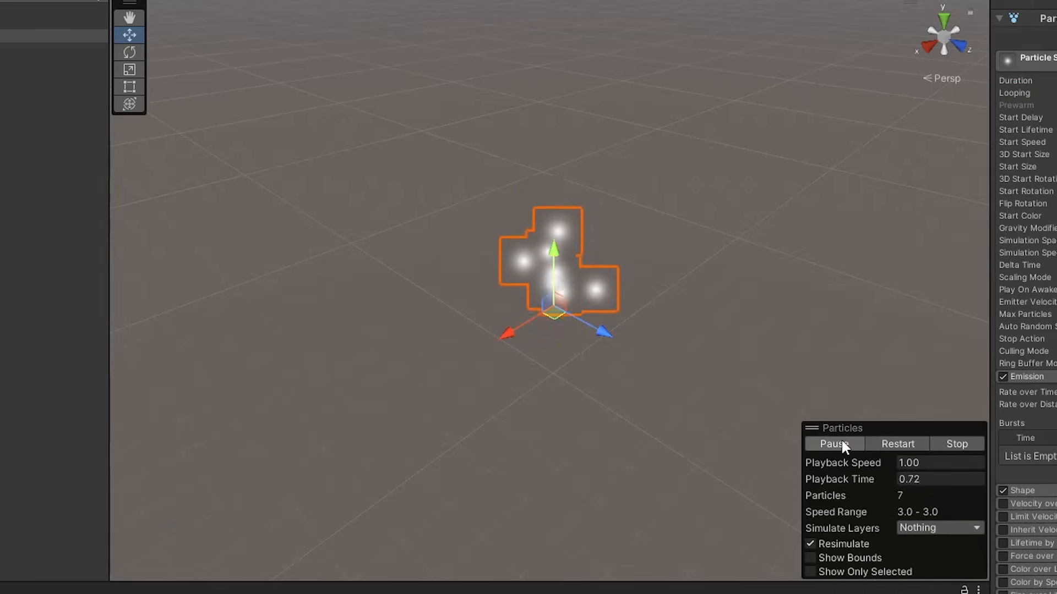
{"action": "left_click", "coordinate": [841, 443]}
{"action": "mouse_move", "coordinate": [880, 481]}
{"action": "left_mouse_down"}
{"action": "mouse_move", "coordinate": [768, 491]}
{"action": "mouse_move", "coordinate": [879, 461]}
{"action": "left_mouse_up"}
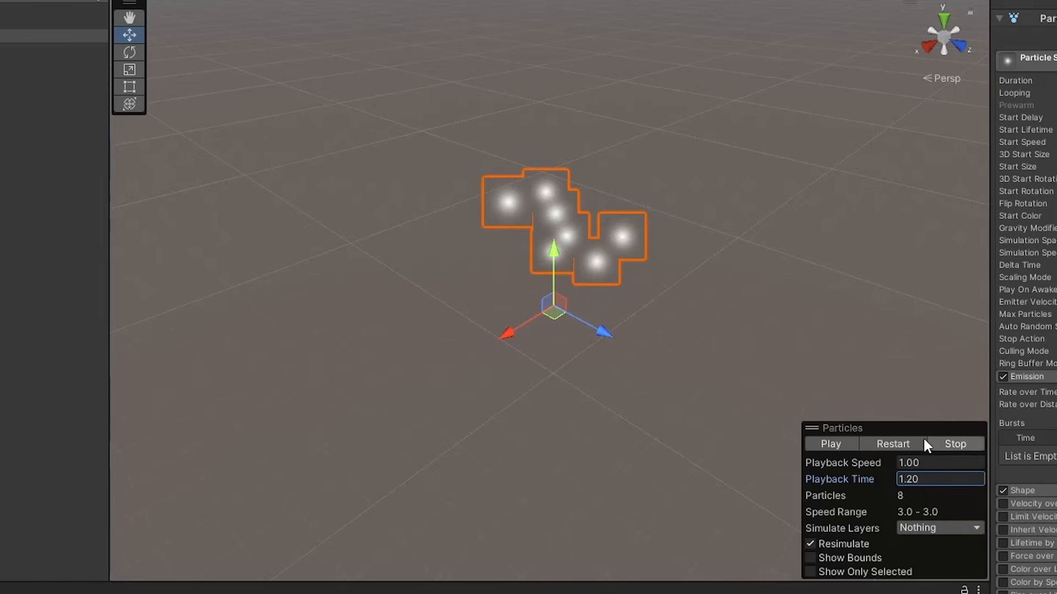
{"action": "left_click", "coordinate": [886, 439]}
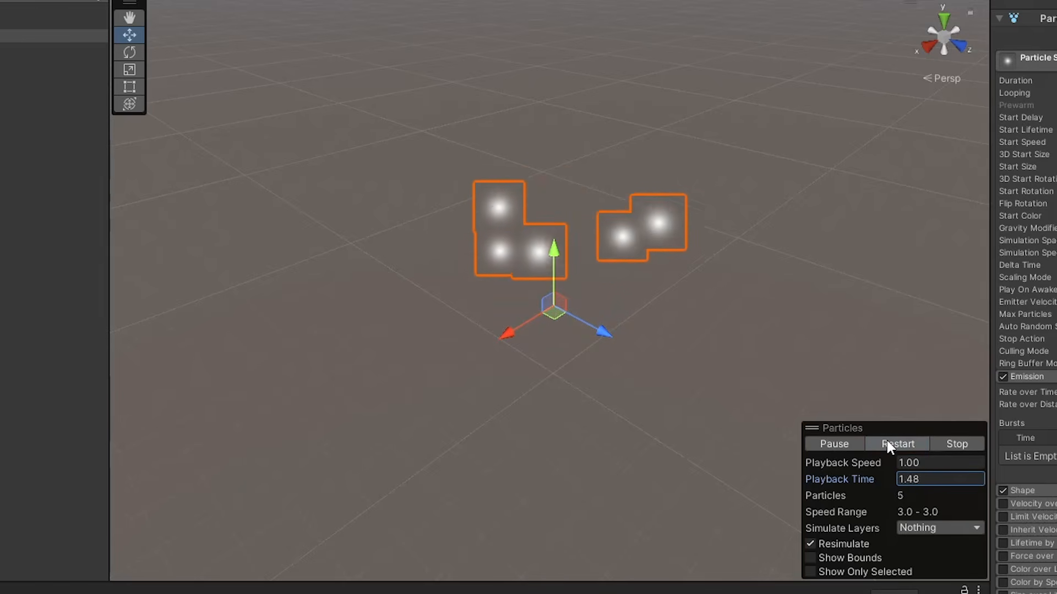
{"action": "left_click", "coordinate": [886, 444]}
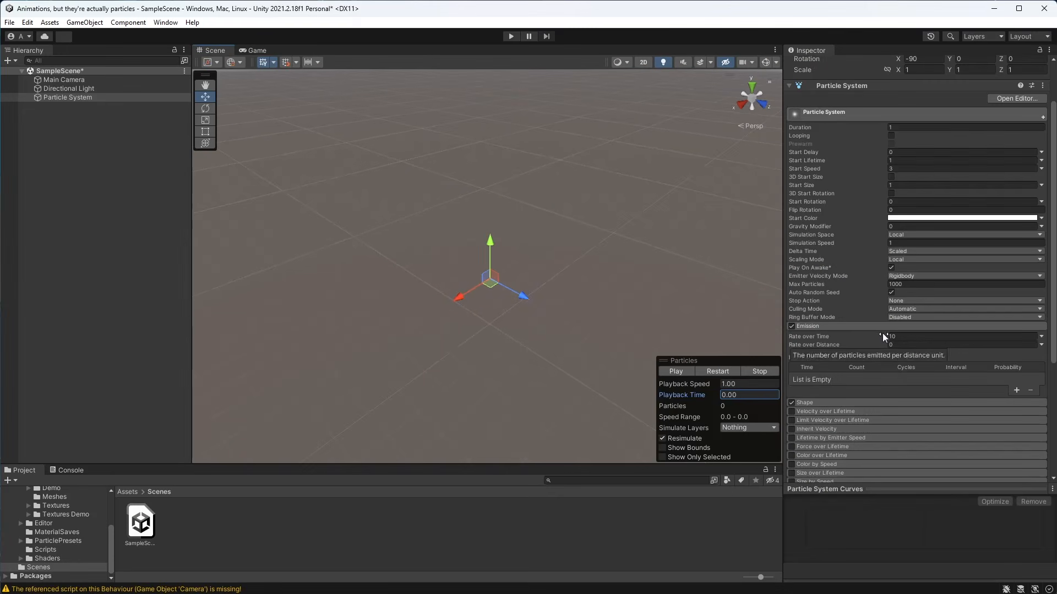
Set the emission Rate over Time to 0 and play the preview.
{"action": "left_click", "coordinate": [901, 337]}
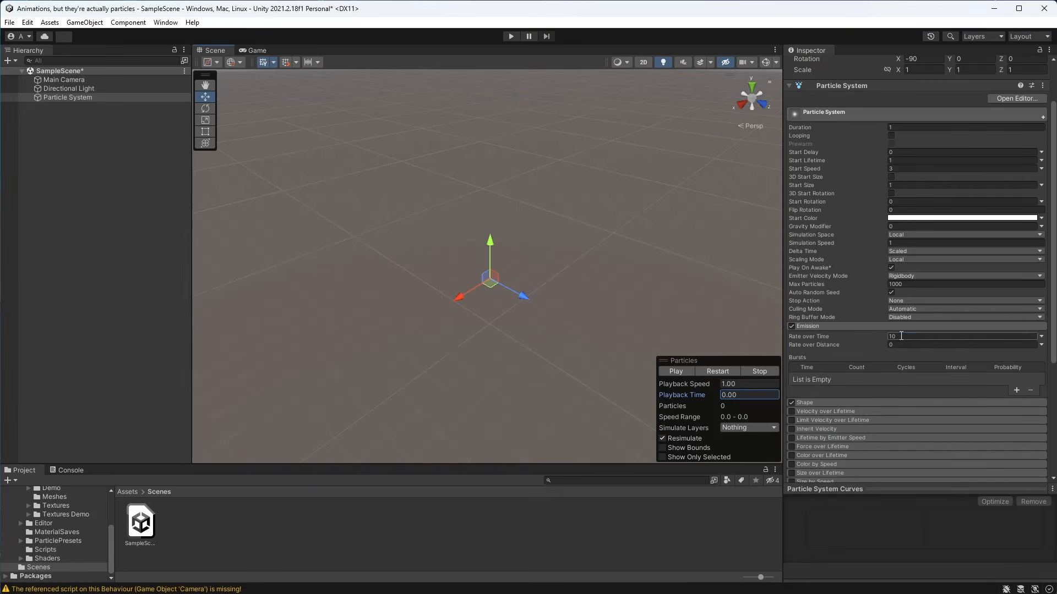
{"action": "type", "text": "0"}
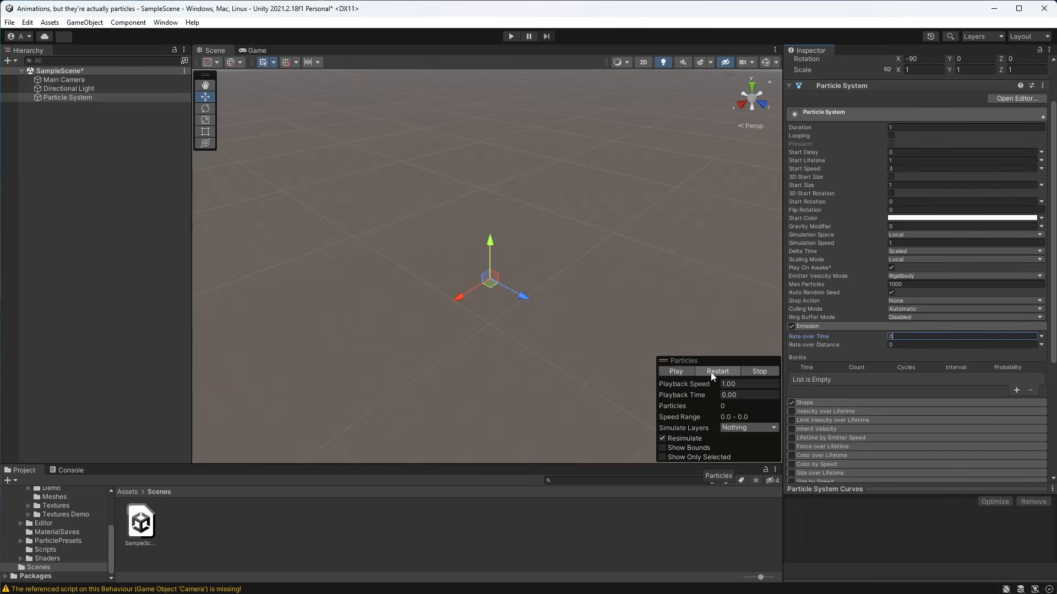
{"action": "left_click", "coordinate": [683, 369]}
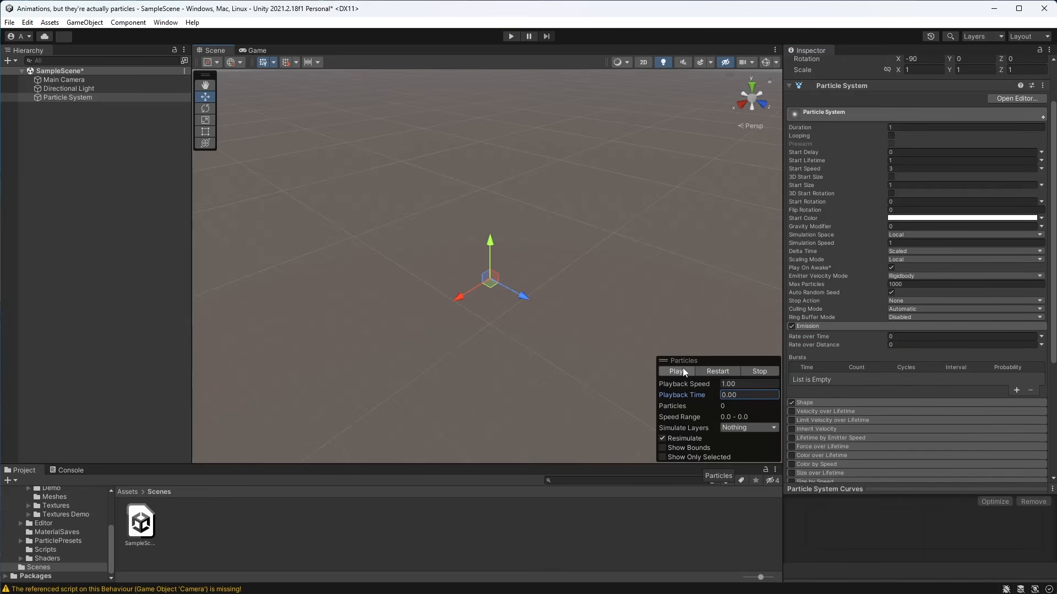
Add an emission burst and preview it, setting its Count to 20 for a second playback.
{"action": "left_click", "coordinate": [1017, 391]}
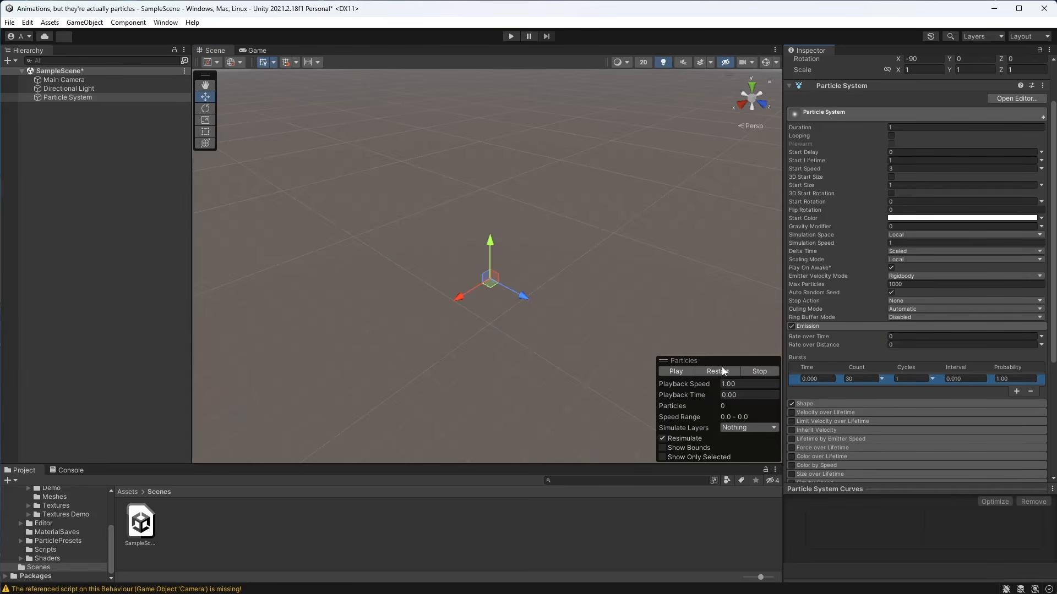
{"action": "left_click", "coordinate": [685, 372]}
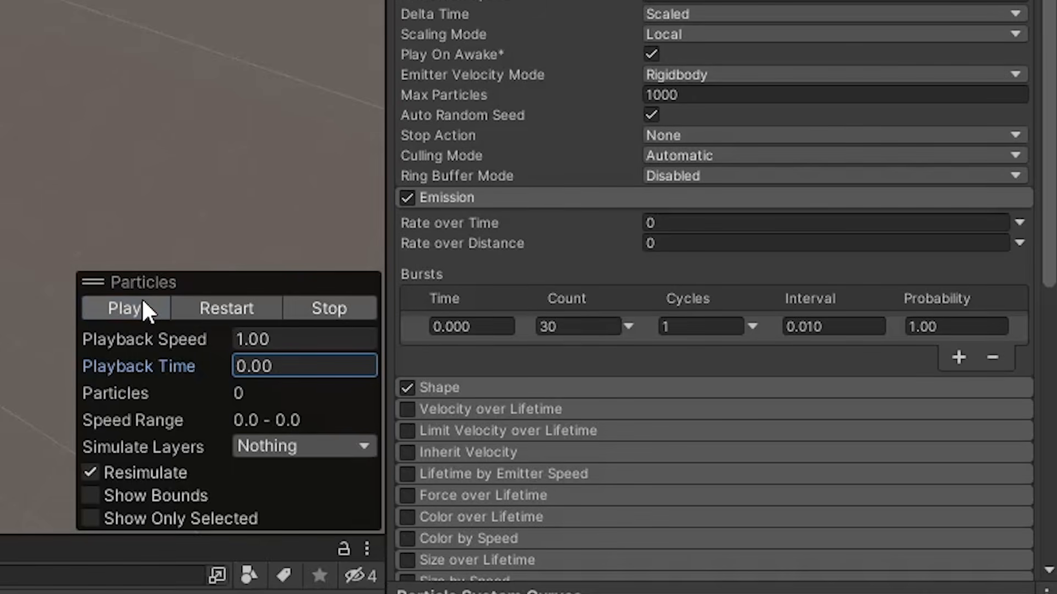
{"action": "left_click", "coordinate": [571, 326]}
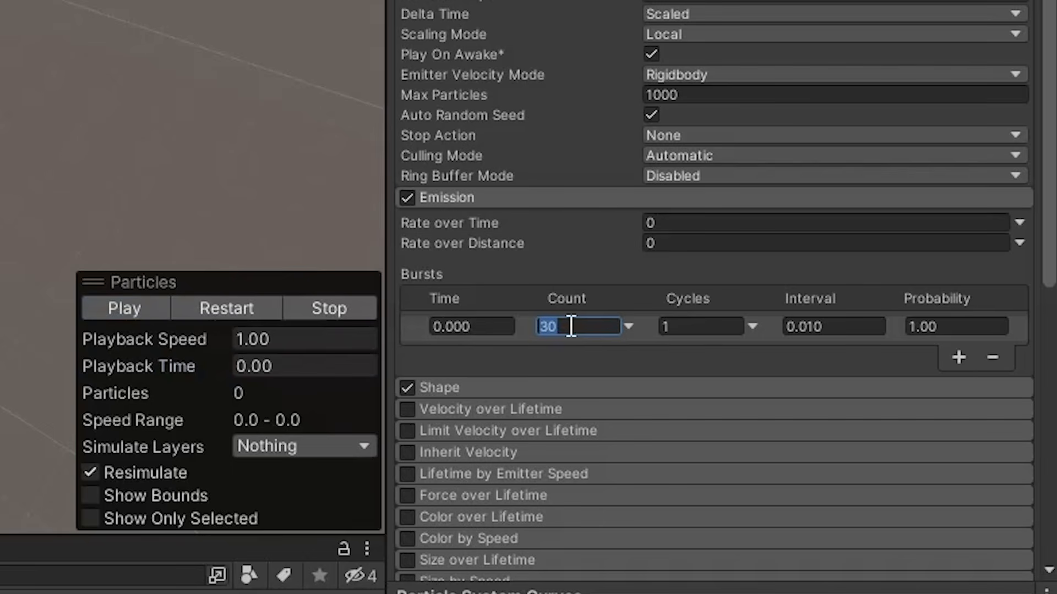
{"action": "type", "text": "20"}
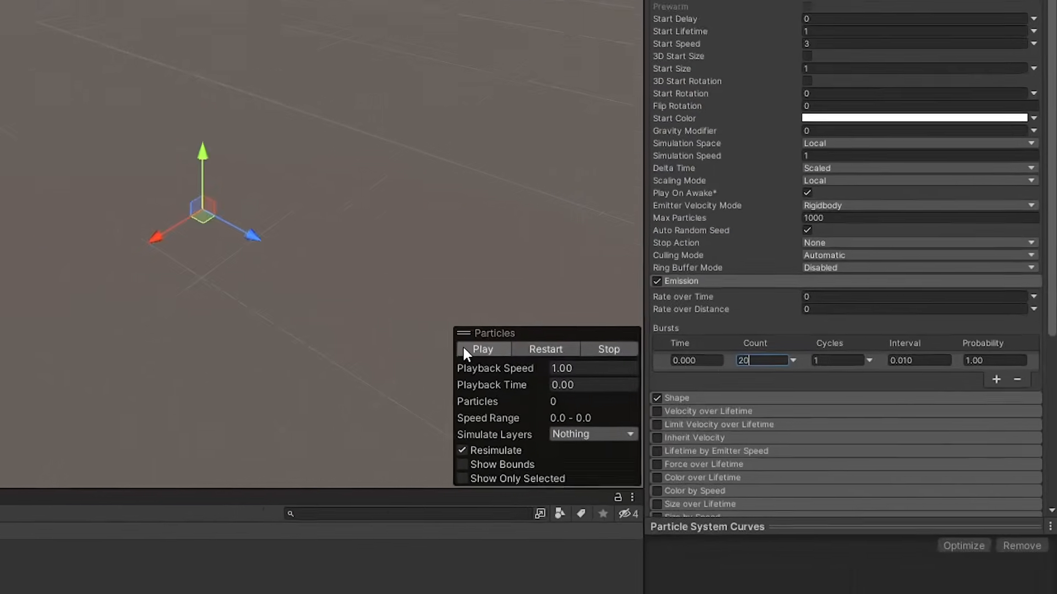
{"action": "left_click", "coordinate": [94, 308]}
Set the burst's Count to 10 and play the particles again.
{"action": "left_click", "coordinate": [858, 378]}
{"action": "type", "text": "10"}
{"action": "left_click", "coordinate": [680, 371]}
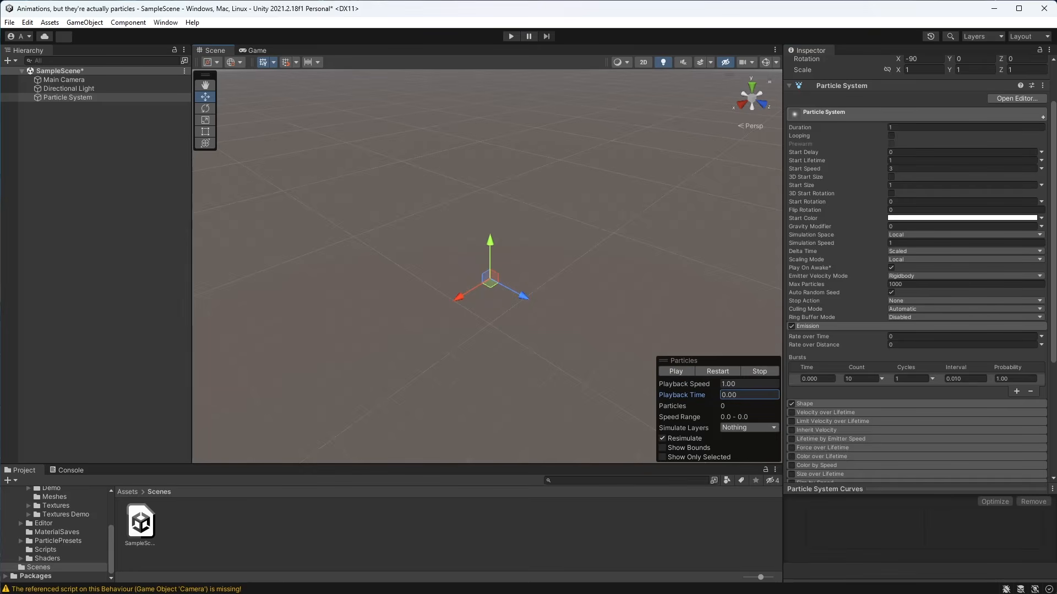
Delete the Particle System object from the scene.
{"action": "right_click", "coordinate": [73, 99]}
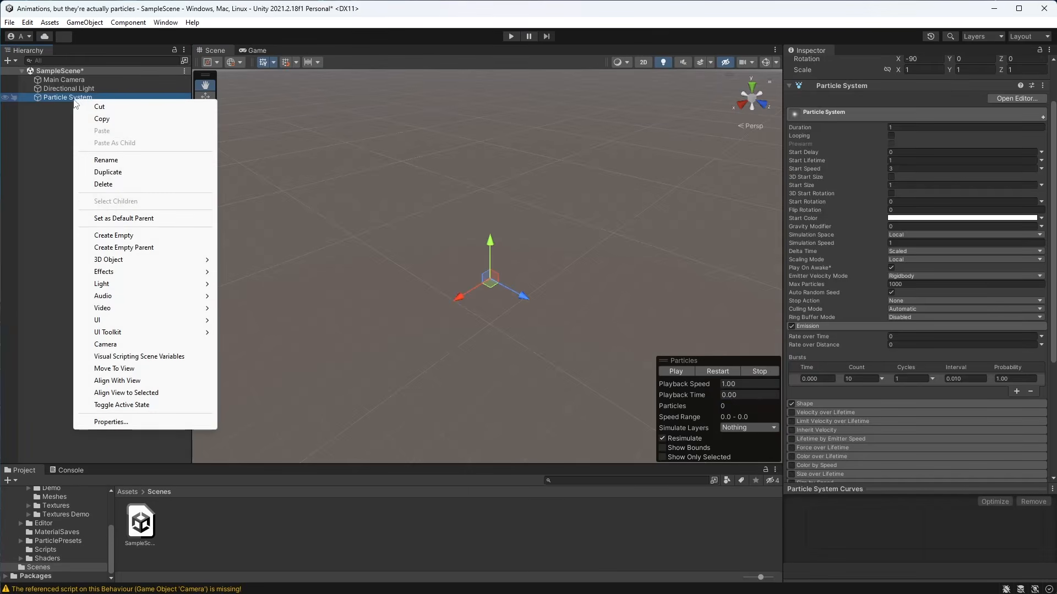
{"action": "left_click", "coordinate": [116, 185]}
Browse the AllIn1VfxToolkit's Demo & Assets folder and add the Toon Explosion prefab to the scene.
{"action": "scroll", "coordinate": [45, 531], "scroll_direction": "up", "scroll_amount": 3}
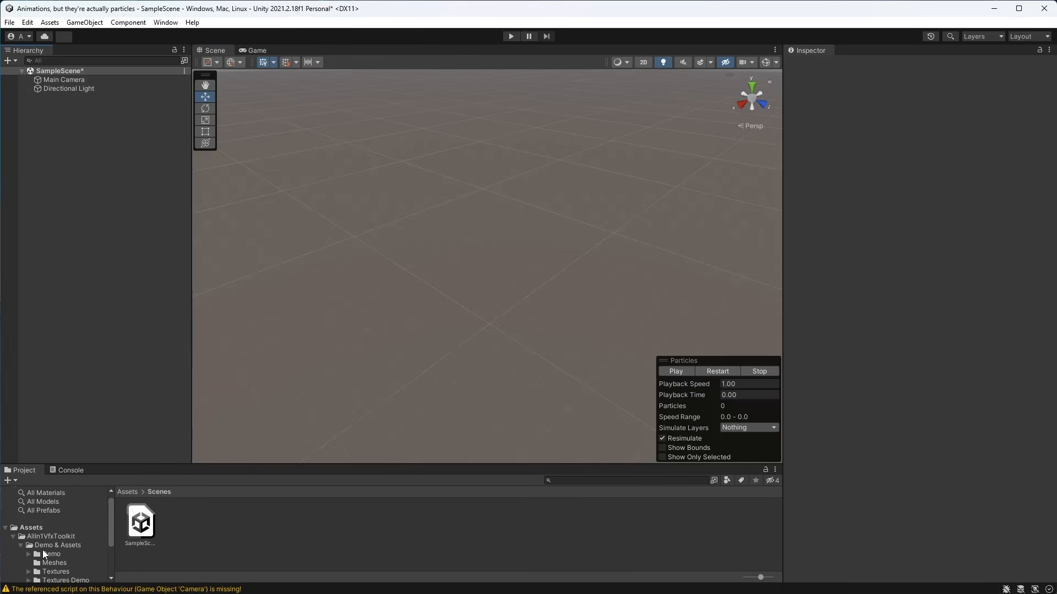
{"action": "left_click", "coordinate": [50, 536]}
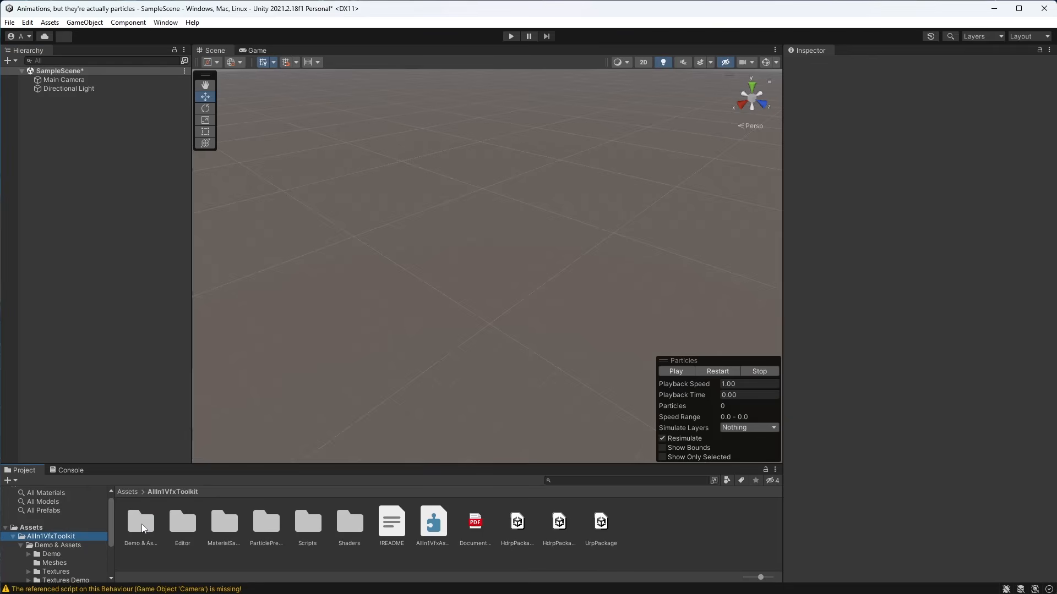
{"action": "double_click", "coordinate": [143, 527]}
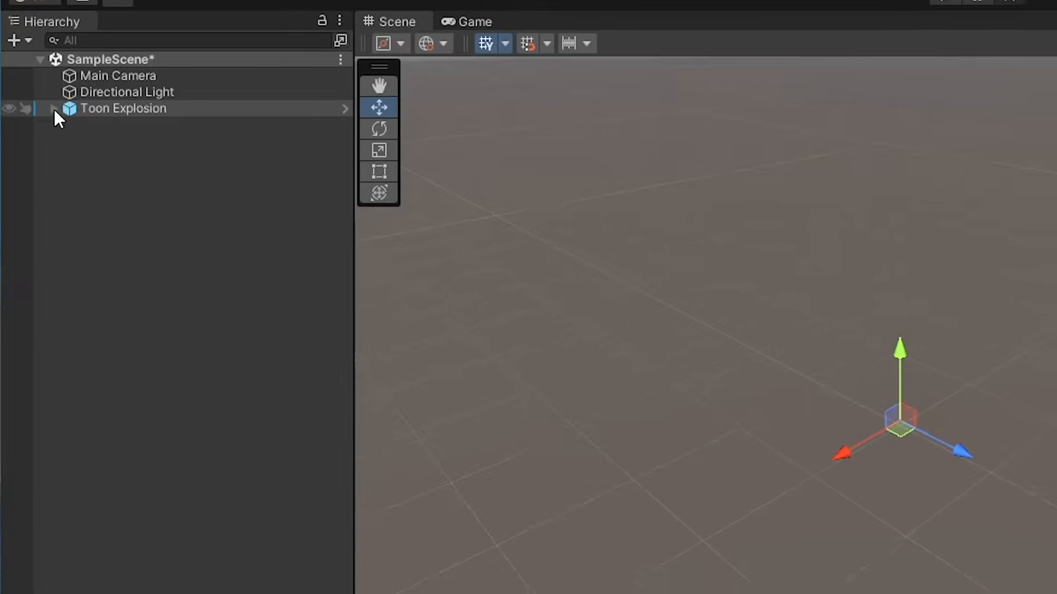
Expand Toon Explosion in the hierarchy and examine the child particle systems that make up the effect.
{"action": "left_click", "coordinate": [32, 98]}
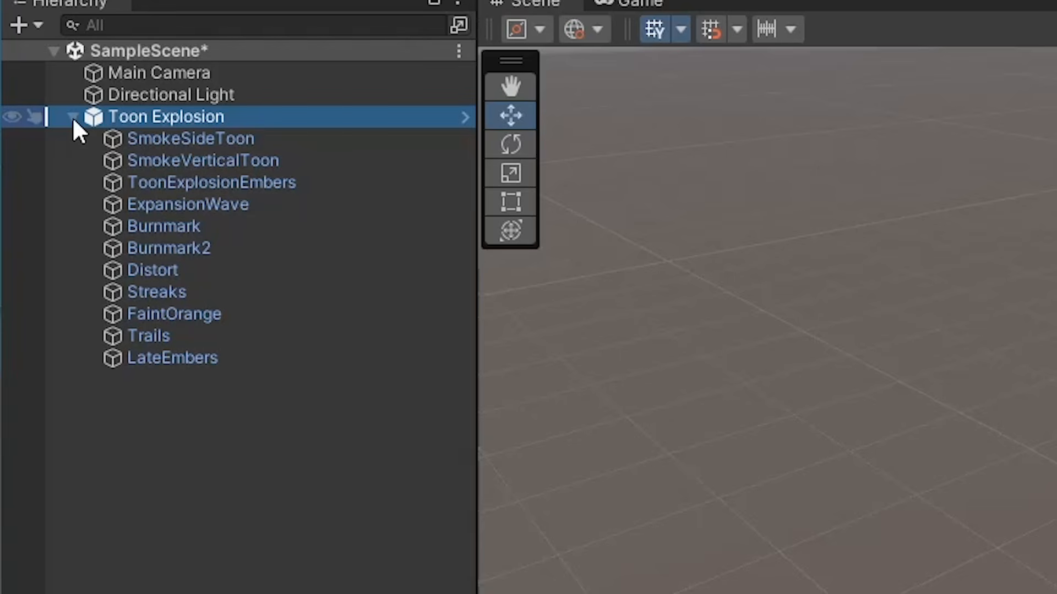
{"action": "left_click", "coordinate": [193, 139]}
{"action": "left_click", "coordinate": [214, 161]}
{"action": "left_click", "coordinate": [216, 186]}
{"action": "left_click", "coordinate": [218, 219]}
{"action": "left_click", "coordinate": [221, 272]}
{"action": "left_click", "coordinate": [213, 333]}
{"action": "left_click", "coordinate": [212, 334], "text": "ctrl"}
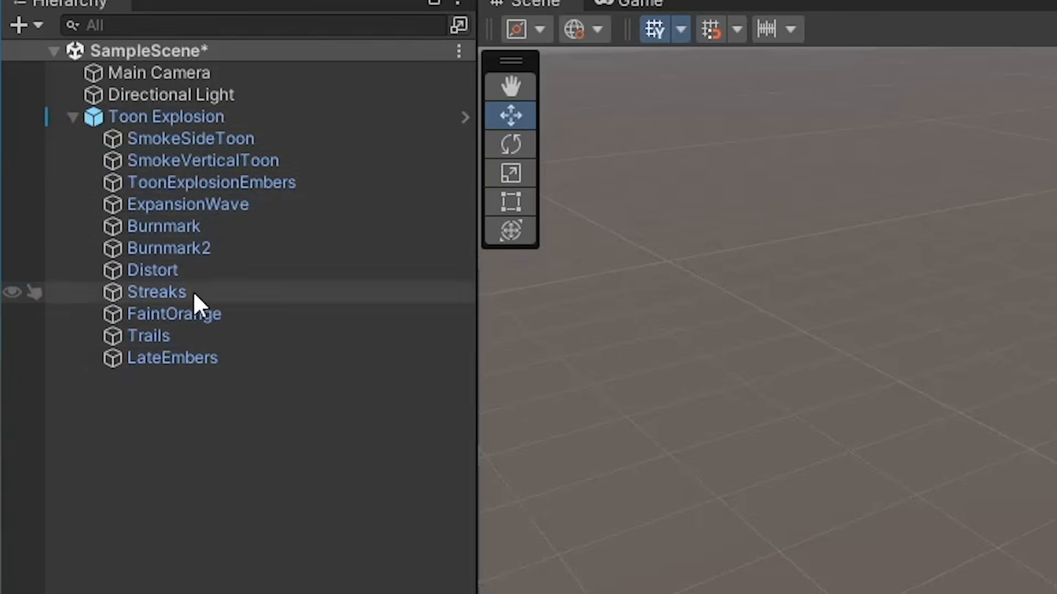
{"action": "left_click", "coordinate": [163, 115]}
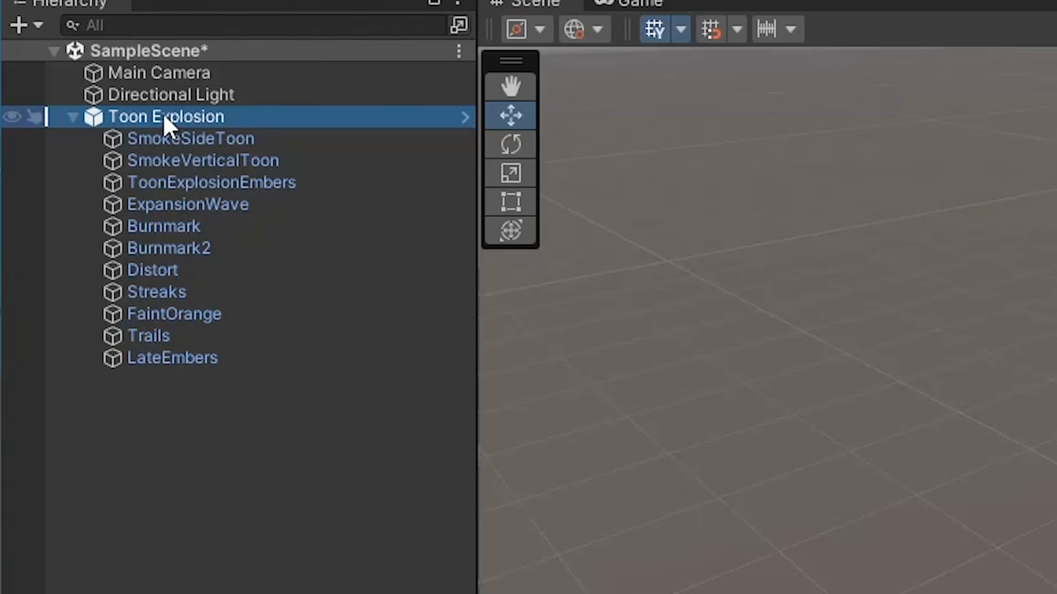
{"action": "left_click", "coordinate": [626, 186]}
Preview the SmokeSideToon system in isolation using Show Only Selected, replay it, and turn the isolation off again.
{"action": "left_click", "coordinate": [285, 138]}
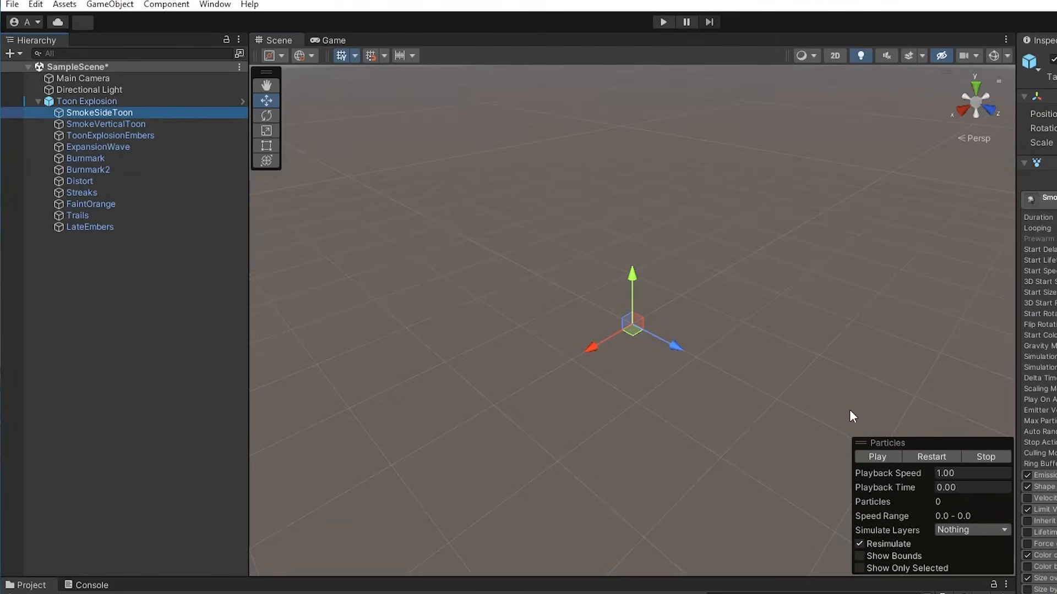
{"action": "left_click", "coordinate": [858, 567]}
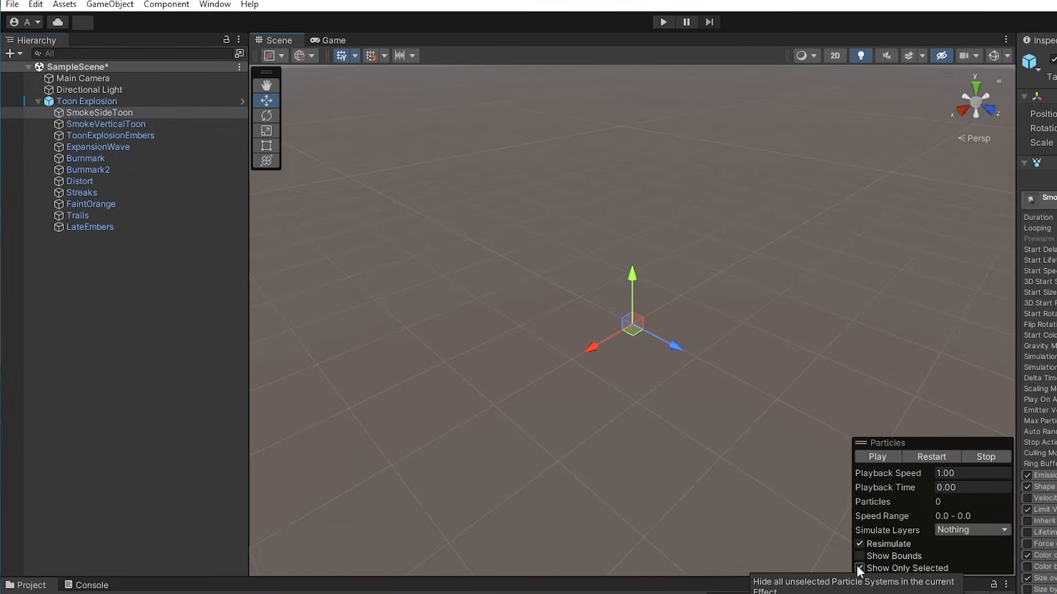
{"action": "left_click", "coordinate": [935, 457]}
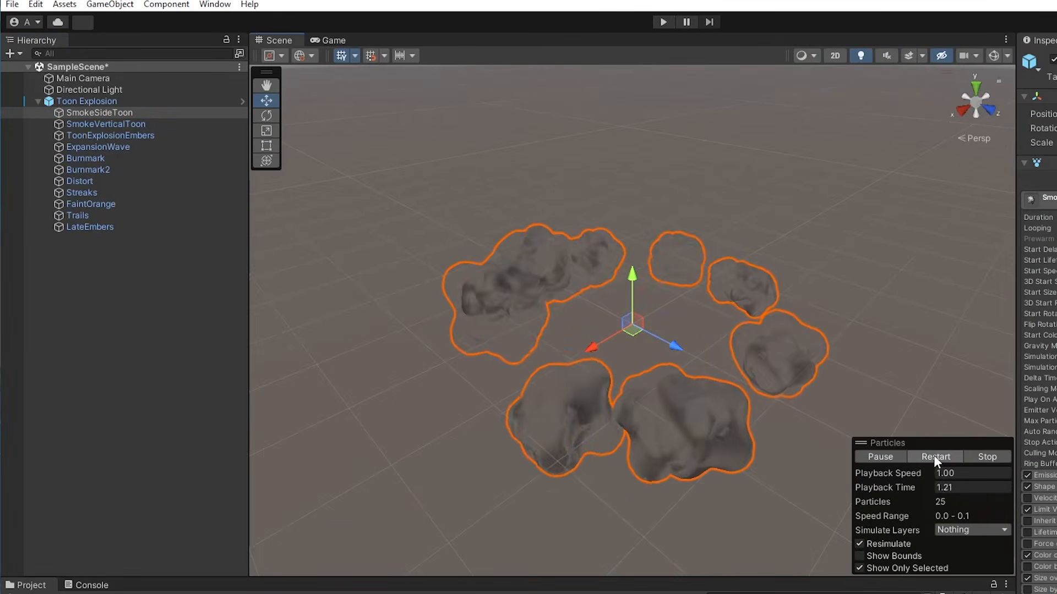
{"action": "left_click", "coordinate": [936, 458]}
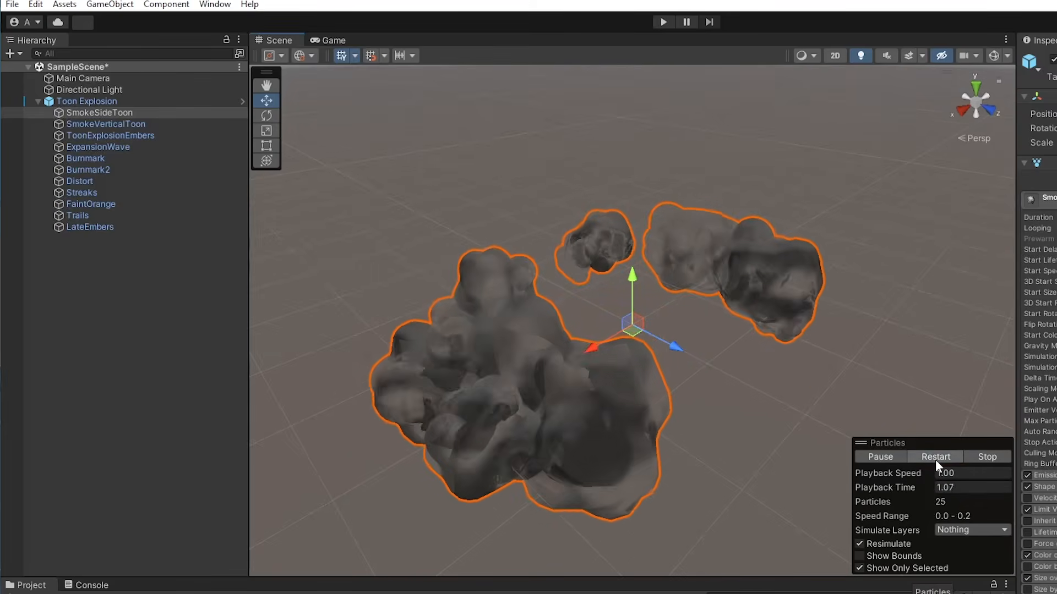
{"action": "left_click", "coordinate": [858, 568]}
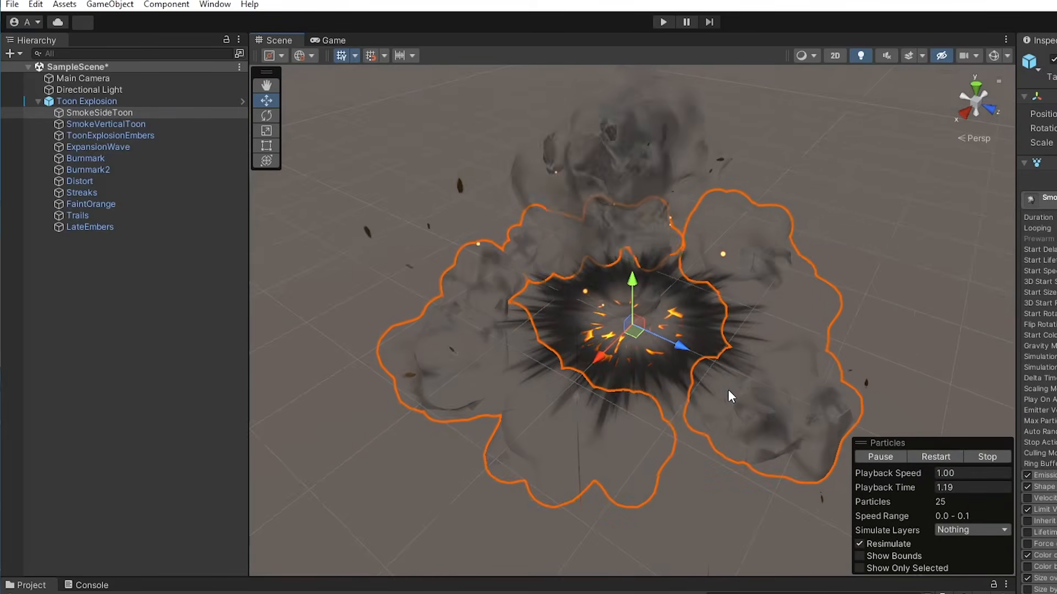
Replay the full Toon Explosion, pause it mid-blast, and isolate SmokeSideToon with Show Only Selected.
{"action": "left_click", "coordinate": [936, 457]}
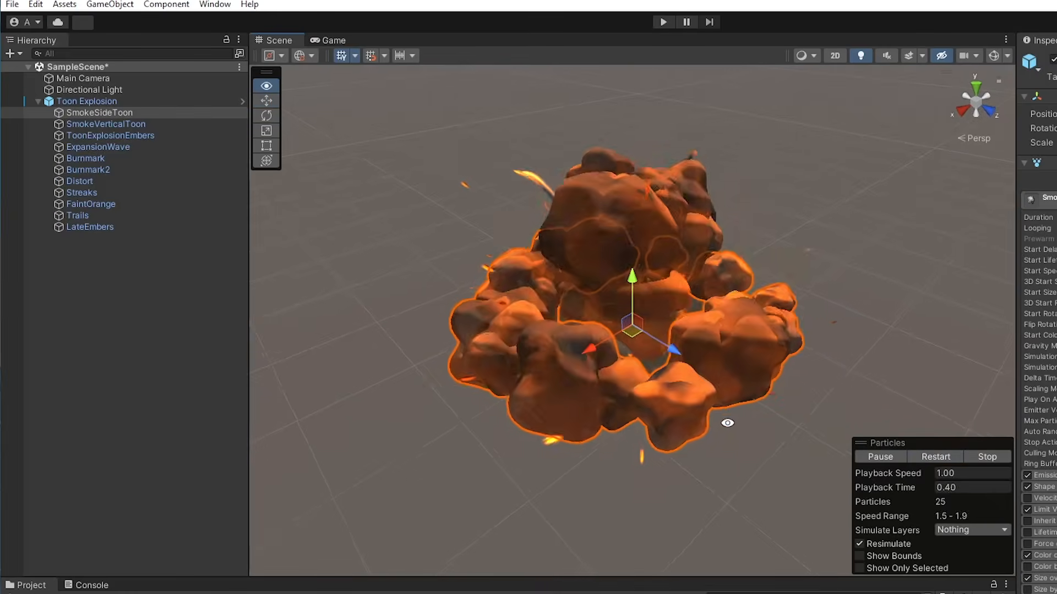
{"action": "left_click", "coordinate": [934, 458]}
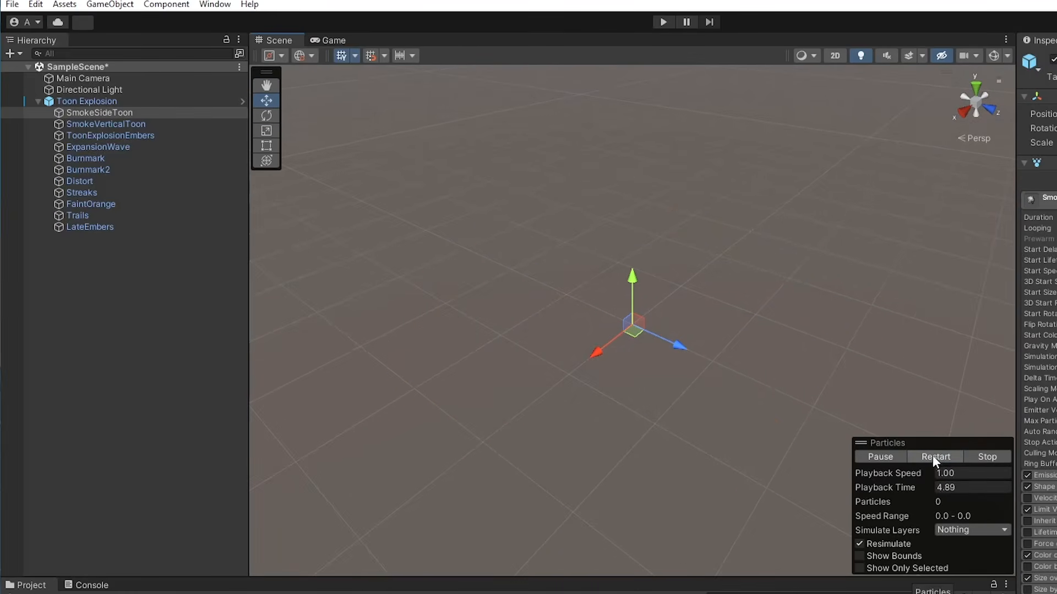
{"action": "left_click", "coordinate": [881, 457]}
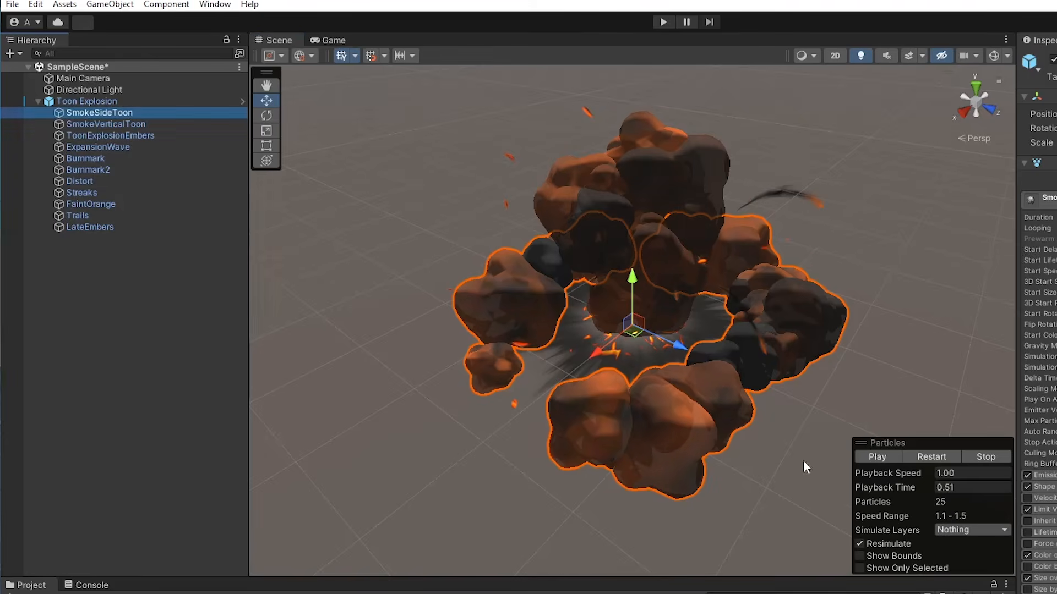
{"action": "left_click_drag", "start_coordinate": [803, 462], "coordinate": [727, 452], "text": "alt"}
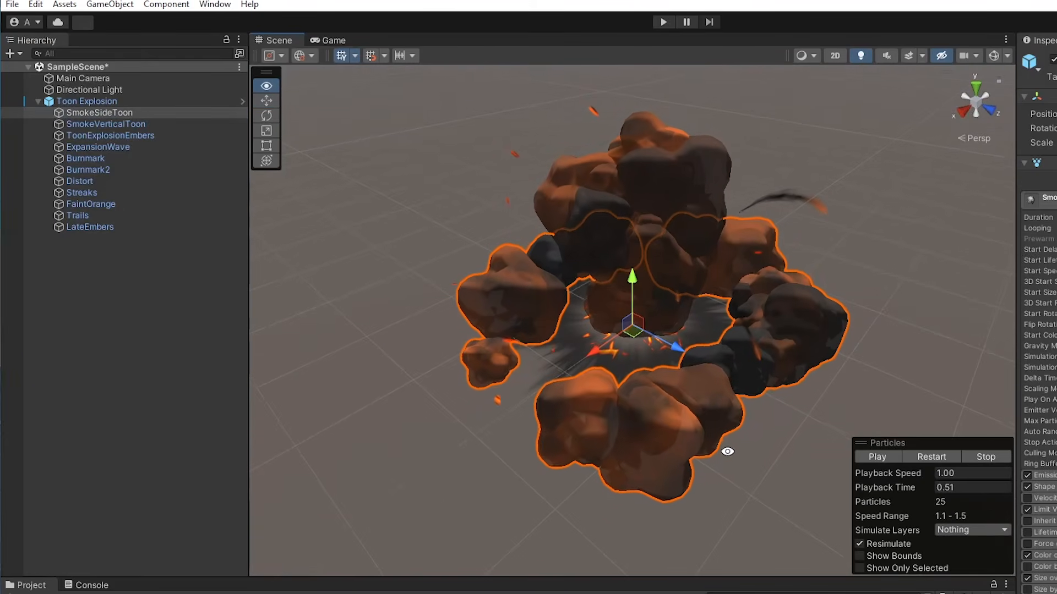
{"action": "left_click", "coordinate": [859, 569]}
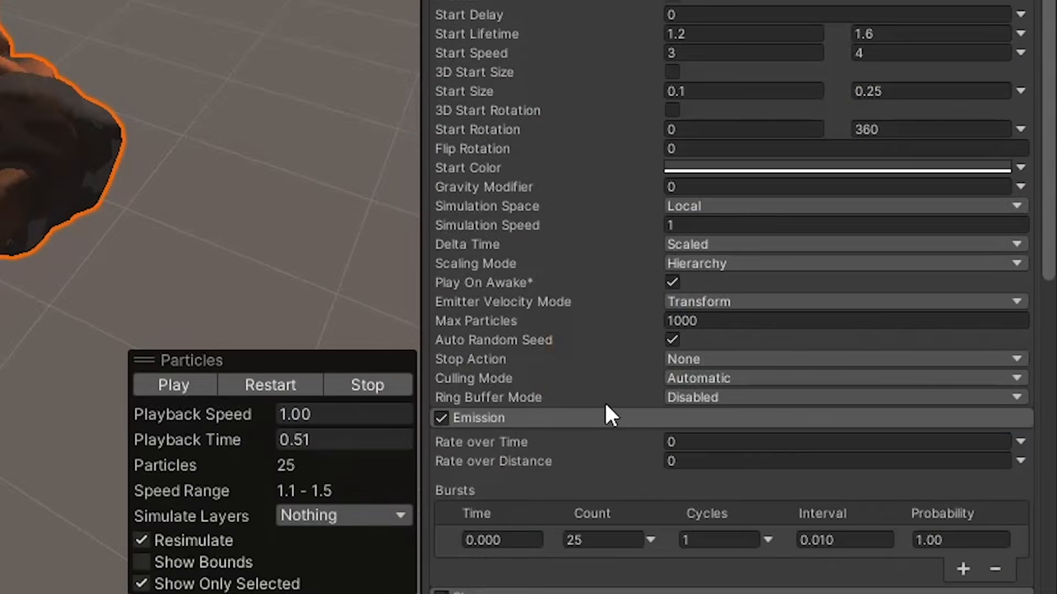
Examine SmokeSideToon's Emission settings, focusing on Rate over Time and the particle count of its burst.
{"action": "scroll", "coordinate": [604, 398], "scroll_direction": "down", "scroll_amount": 5}
{"action": "left_click", "coordinate": [688, 236]}
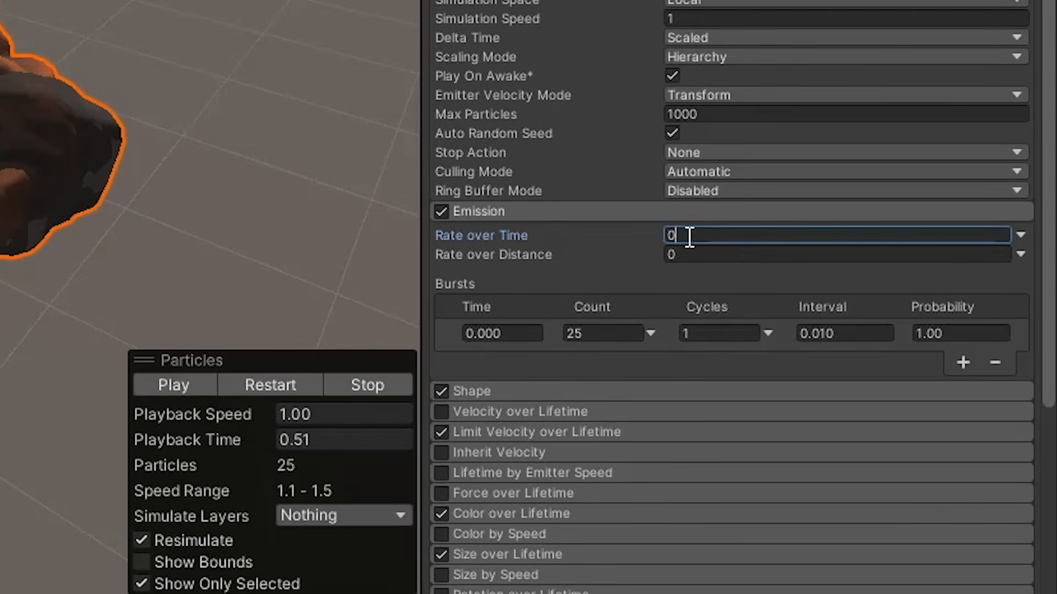
{"action": "left_click", "coordinate": [588, 337]}
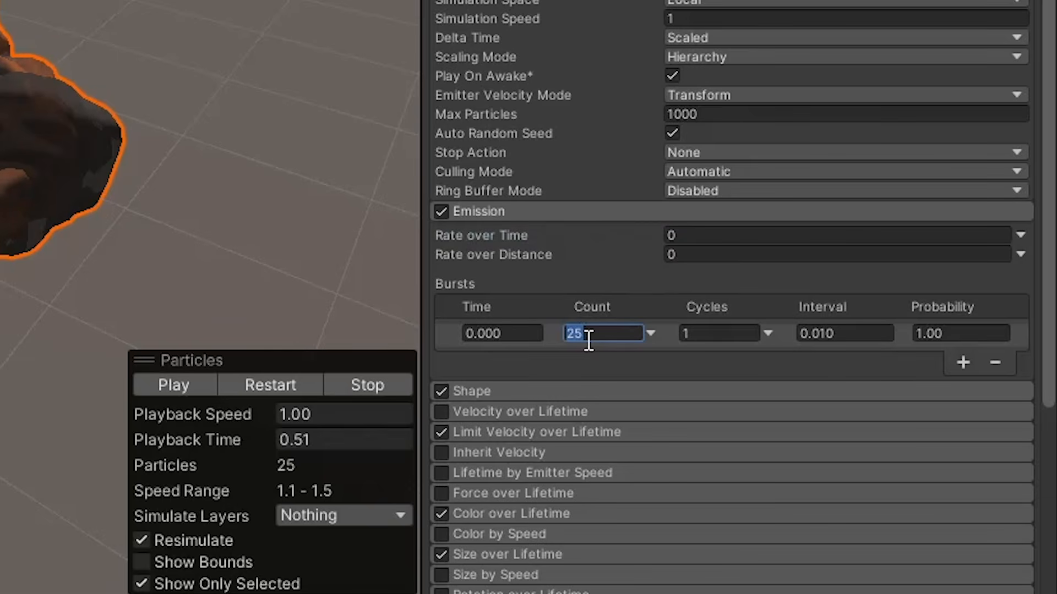
{"action": "key", "text": "Return"}
{"action": "scroll", "coordinate": [694, 165], "scroll_direction": "up", "scroll_amount": 10}
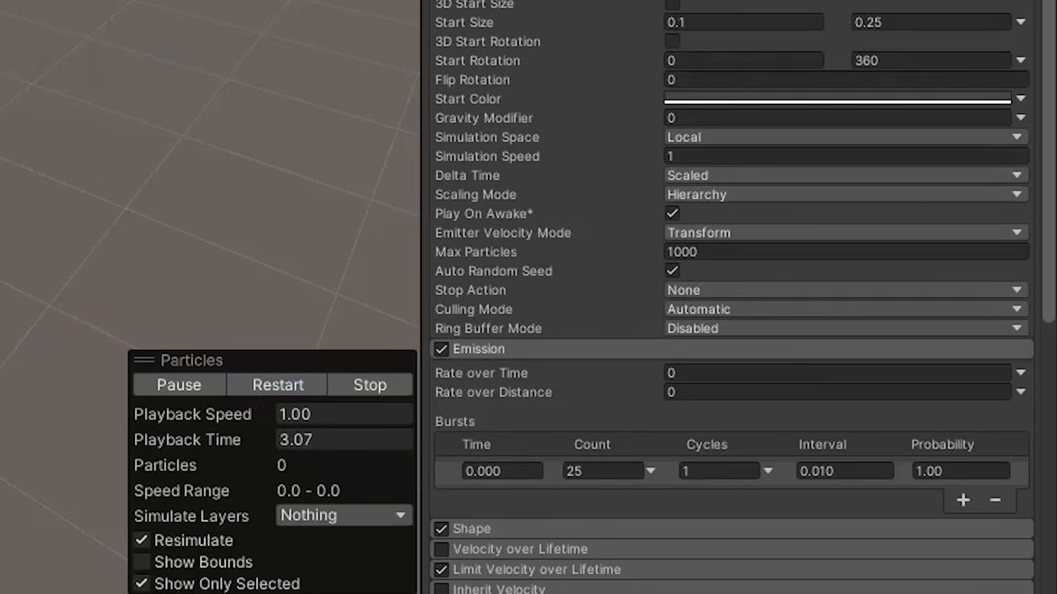
Review SmokeSideToon's Duration, Start Delay and Start Lifetime range, and turn on Looping.
{"action": "left_click", "coordinate": [698, 173]}
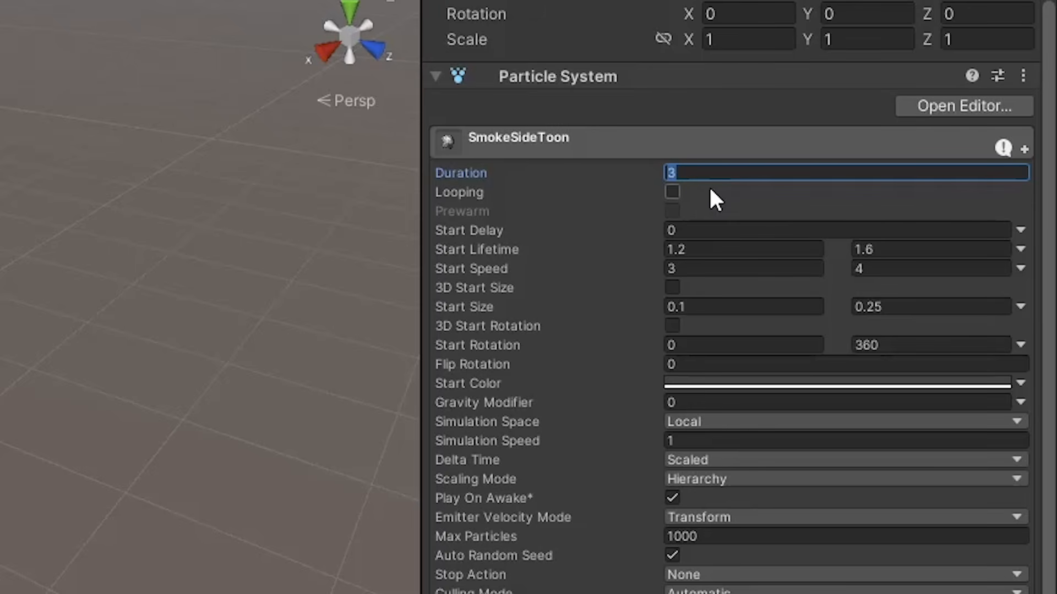
{"action": "key", "text": "Return"}
{"action": "left_click", "coordinate": [712, 231]}
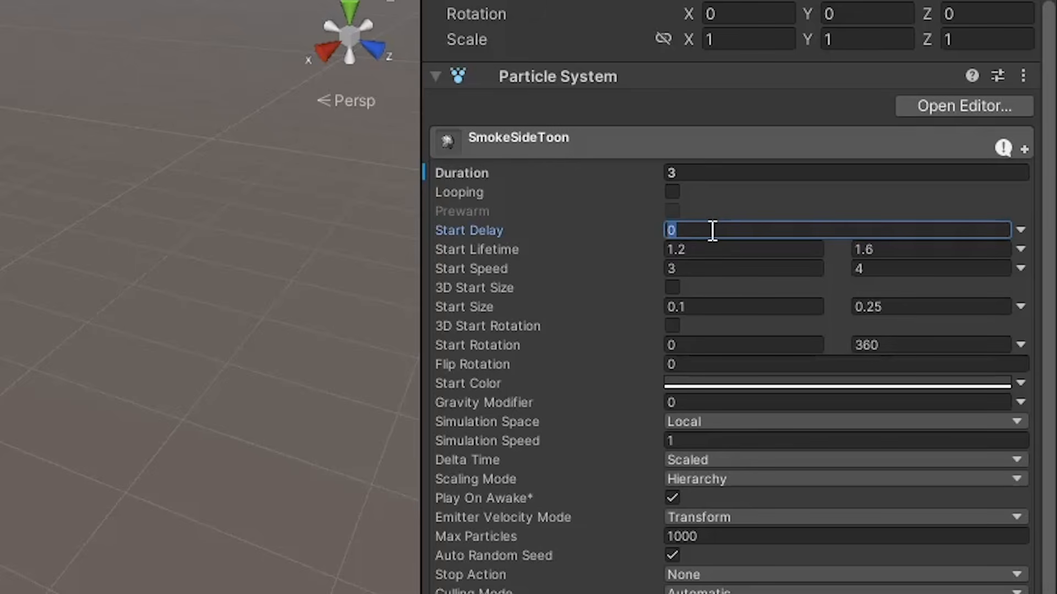
{"action": "left_click", "coordinate": [710, 249]}
{"action": "left_click", "coordinate": [889, 248]}
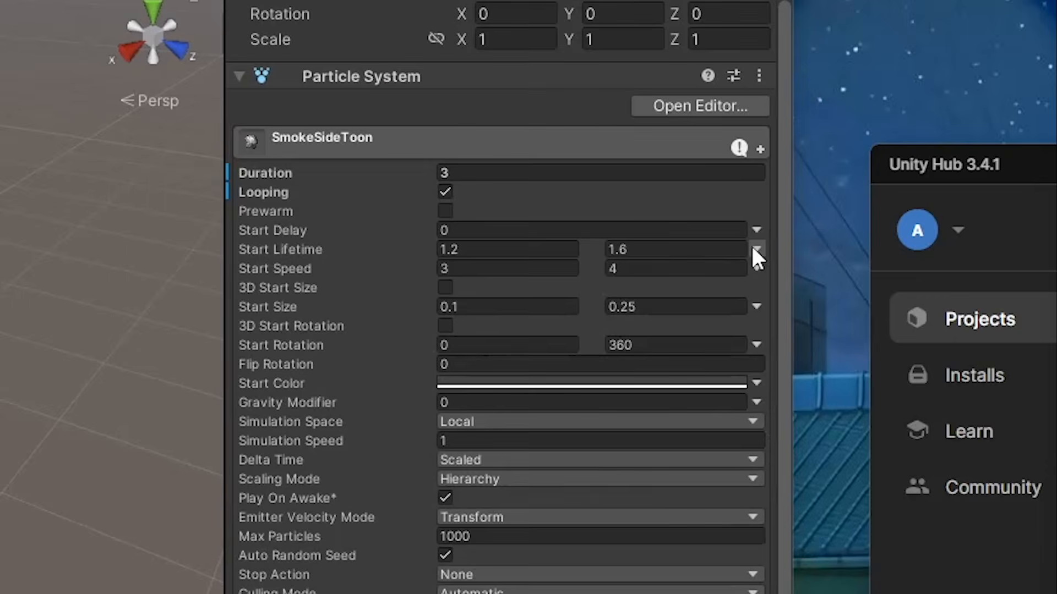
{"action": "left_click", "coordinate": [756, 249]}
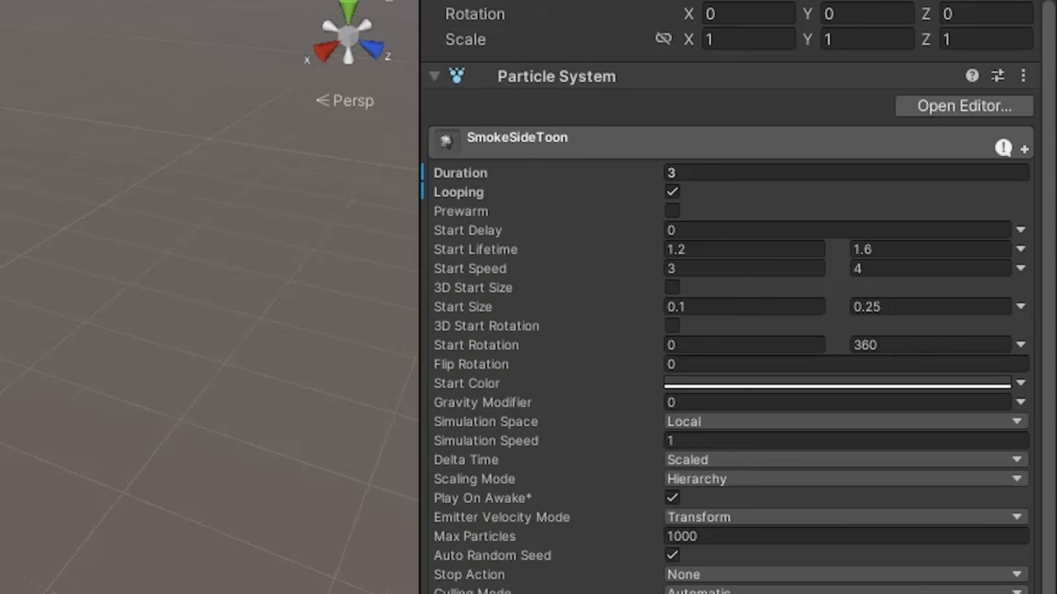
{"action": "left_click", "coordinate": [754, 249]}
{"action": "left_click", "coordinate": [911, 248]}
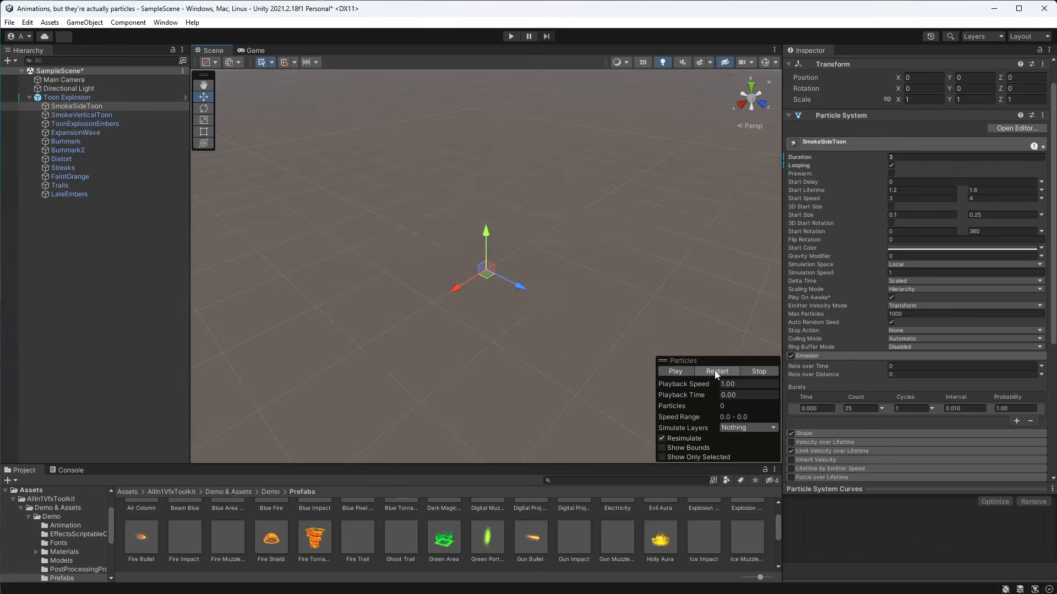
Replay the whole Toon Explosion several times to observe how the looping SmokeSideToon system behaves.
{"action": "left_click", "coordinate": [714, 371]}
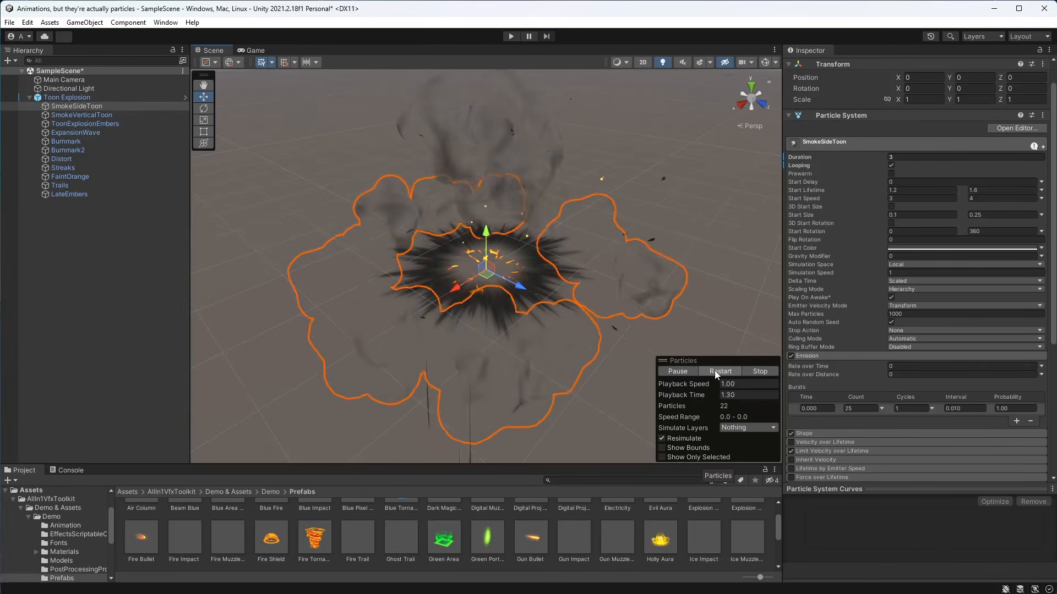
{"action": "left_click", "coordinate": [715, 371]}
{"action": "left_click", "coordinate": [715, 371]}
{"action": "left_click", "coordinate": [714, 371]}
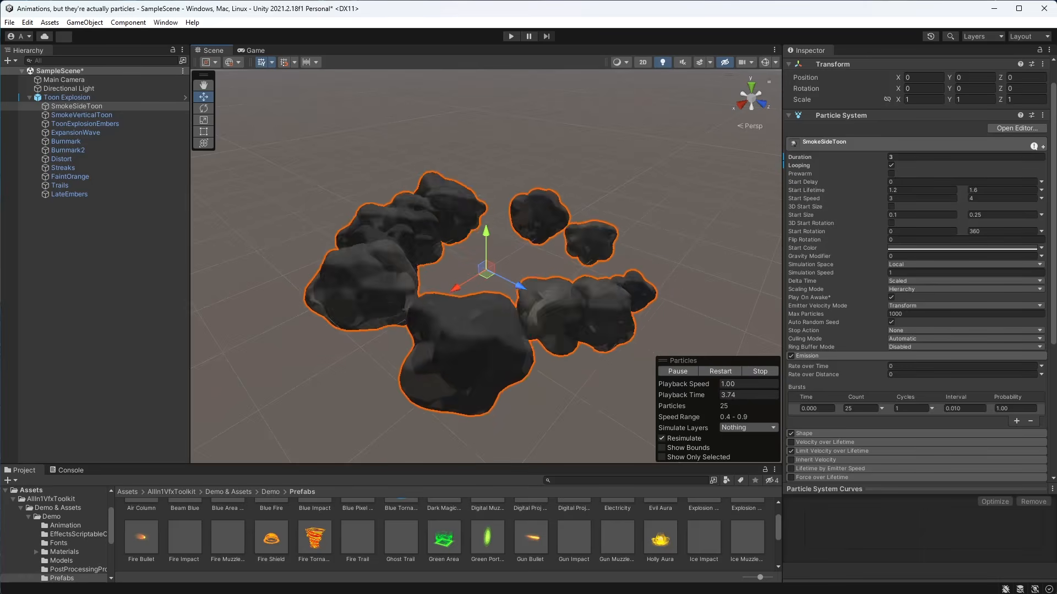
{"action": "left_click", "coordinate": [715, 372]}
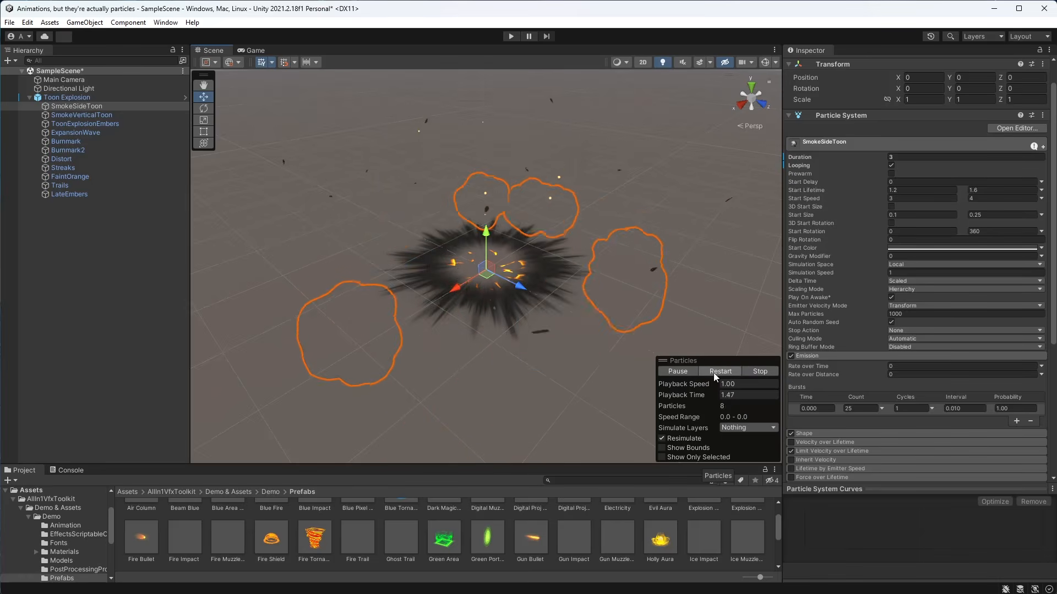
Turn off Looping for SmokeSideToon, then isolate and replay it with Show Only Selected while scrubbing the playback time.
{"action": "left_click", "coordinate": [892, 165]}
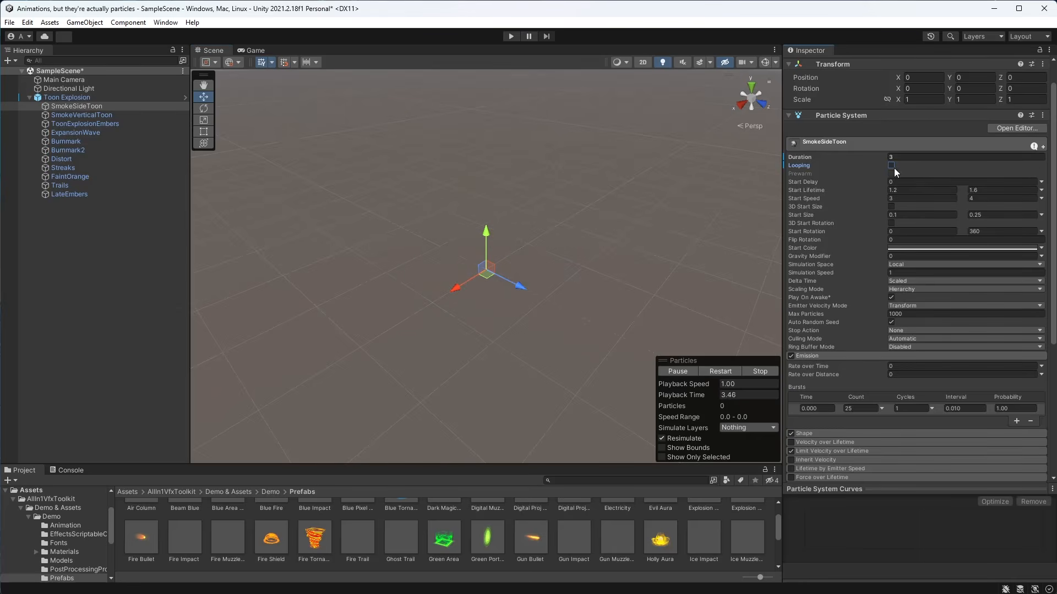
{"action": "left_click", "coordinate": [661, 457]}
{"action": "left_click", "coordinate": [710, 371]}
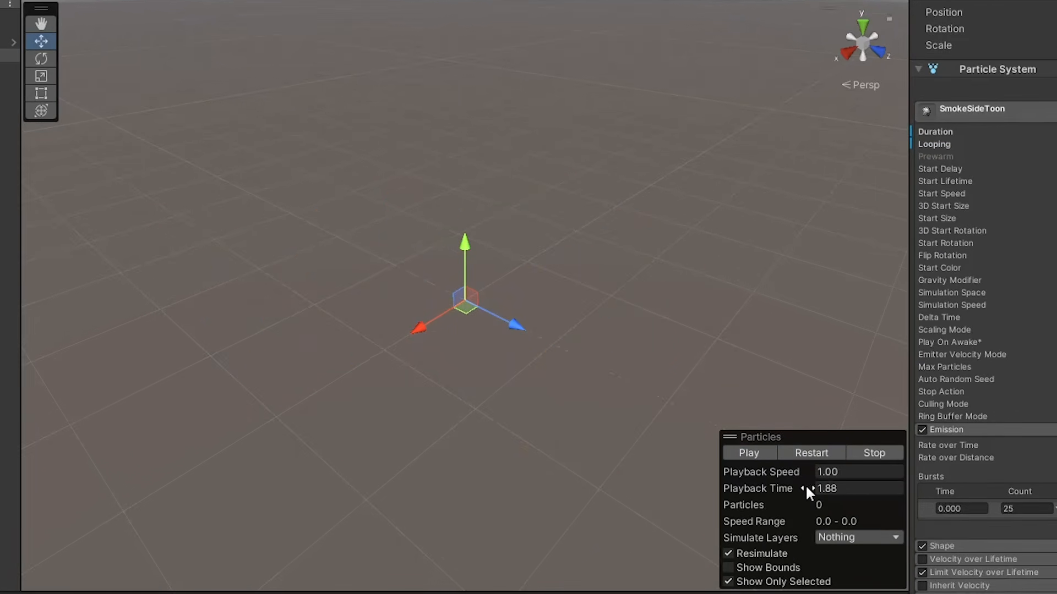
{"action": "left_click_drag", "start_coordinate": [807, 491], "coordinate": [659, 489]}
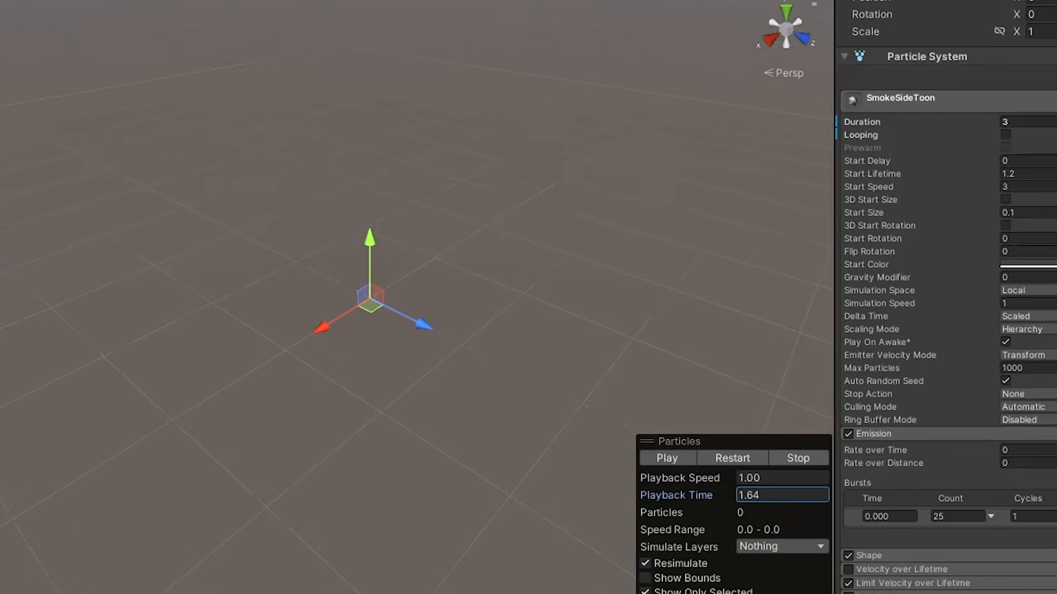
Set SmokeSideToon's Start Speed range to 1 to 2 and replay the isolated effect.
{"action": "left_click", "coordinate": [810, 160]}
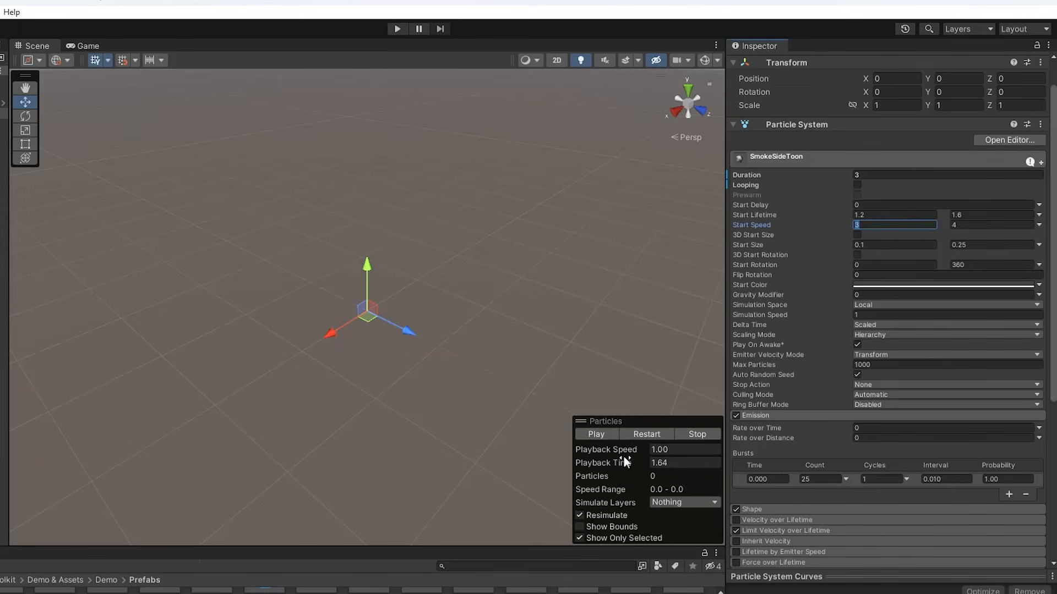
{"action": "left_click", "coordinate": [436, 478]}
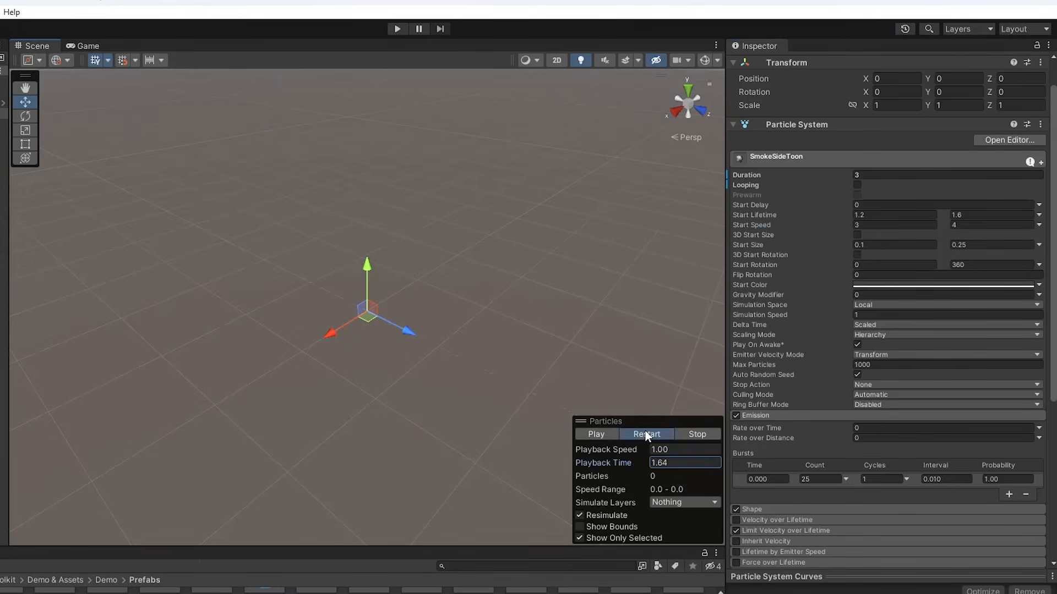
{"action": "left_click", "coordinate": [881, 225]}
{"action": "type", "text": "1"}
{"action": "left_click", "coordinate": [962, 226]}
{"action": "type", "text": "2"}
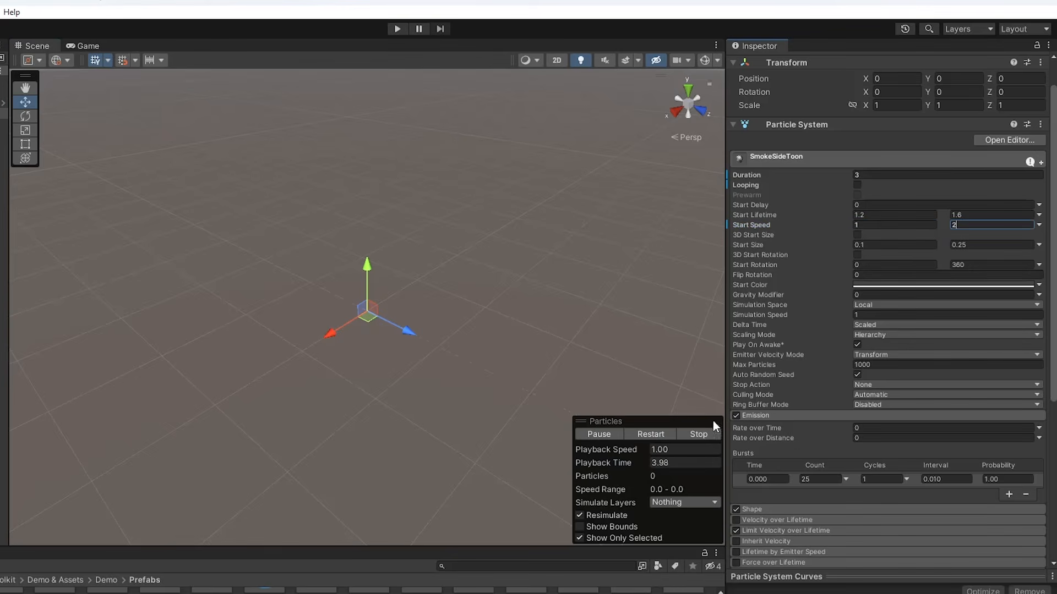
{"action": "left_click", "coordinate": [655, 434]}
Set SmokeSideToon's Start Speed range to 10 to 11 and replay the isolated effect.
{"action": "left_click", "coordinate": [863, 225]}
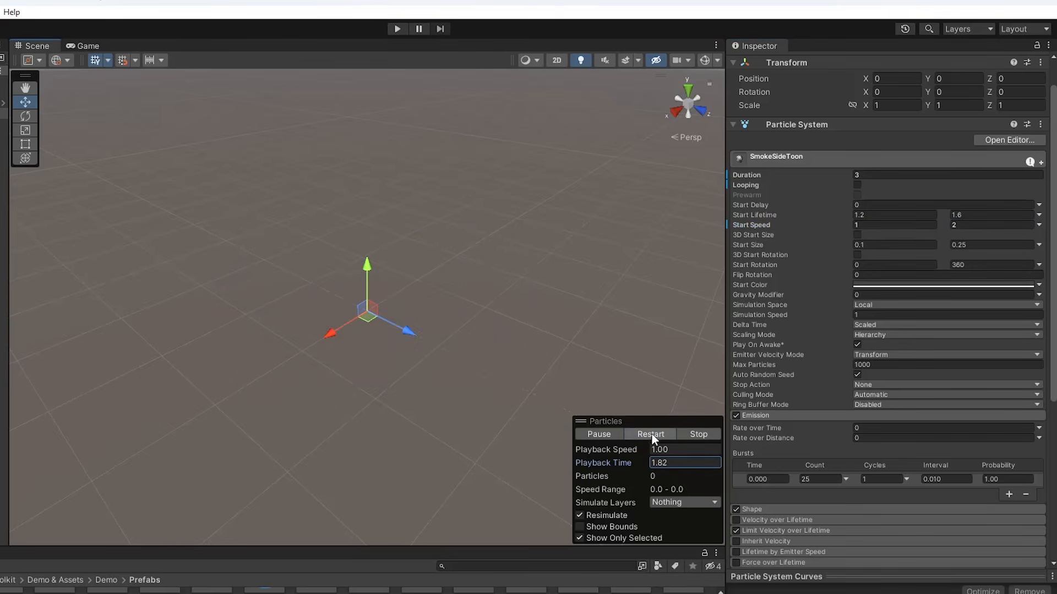
{"action": "type", "text": "0"}
{"action": "left_click", "coordinate": [961, 226]}
{"action": "type", "text": "11"}
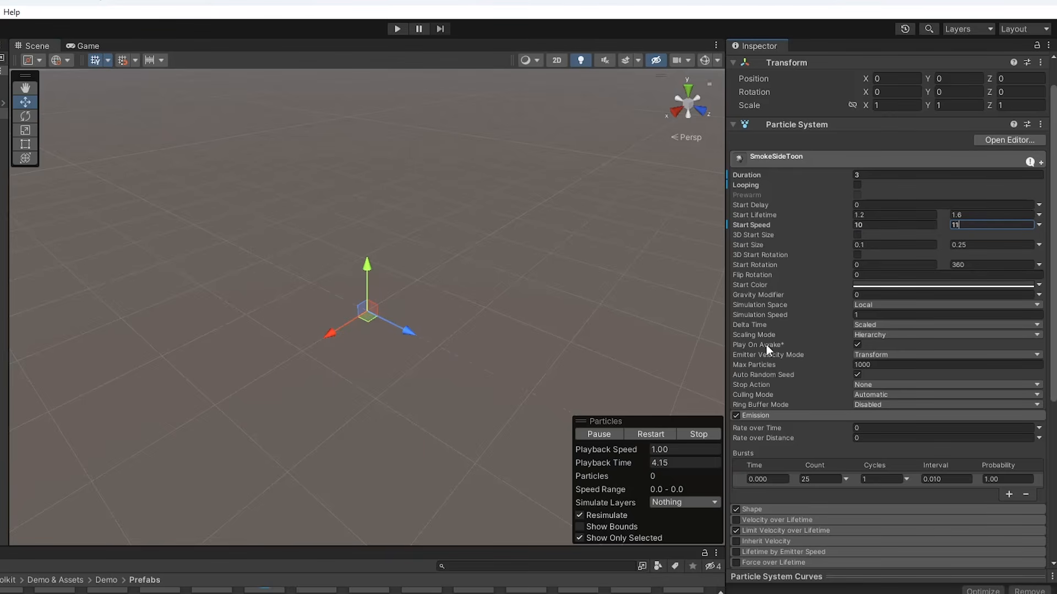
{"action": "left_click", "coordinate": [651, 435]}
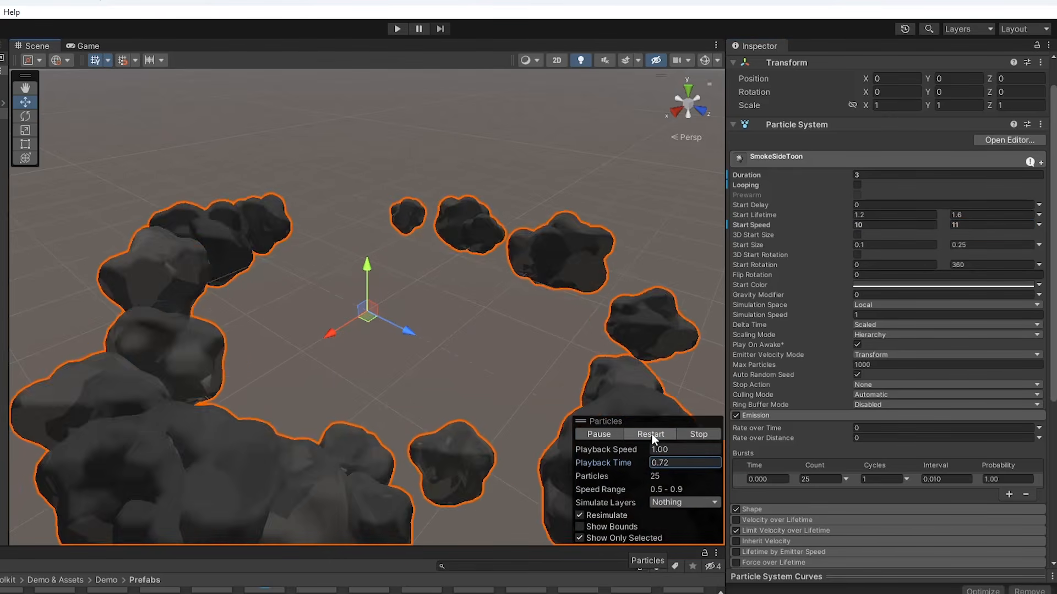
Select the Burnmark system and inspect the burst count in its Emission module.
{"action": "left_click", "coordinate": [104, 154]}
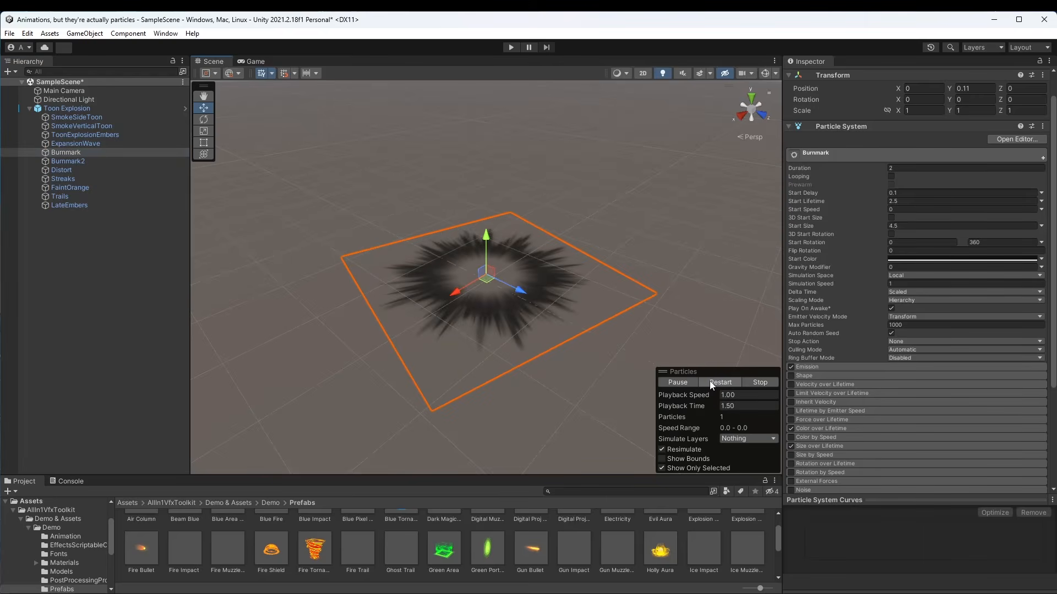
{"action": "left_click", "coordinate": [823, 367]}
{"action": "scroll", "coordinate": [834, 376], "scroll_direction": "down", "scroll_amount": 1}
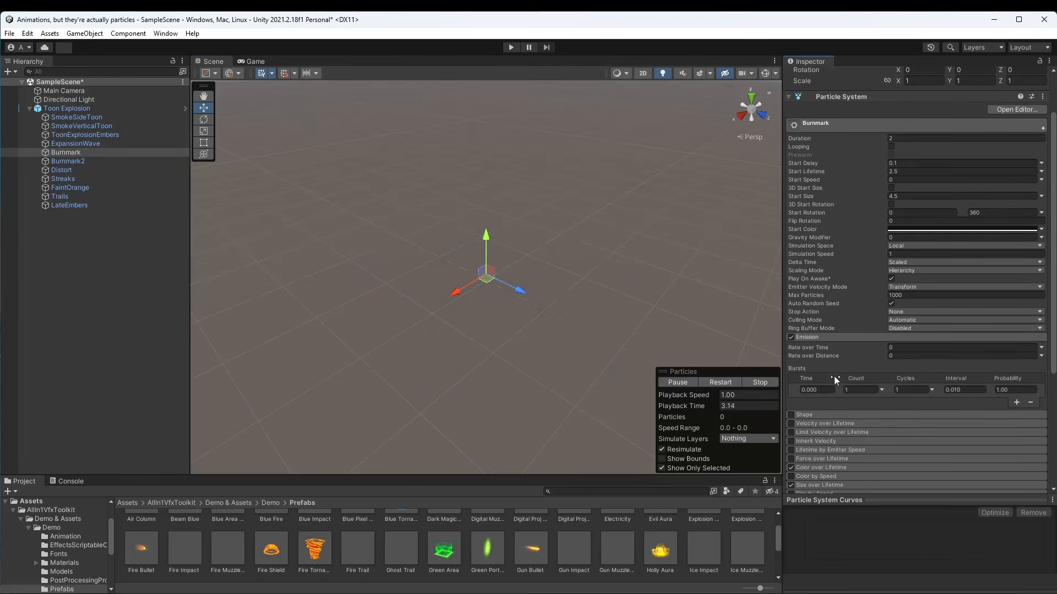
{"action": "left_click", "coordinate": [857, 390]}
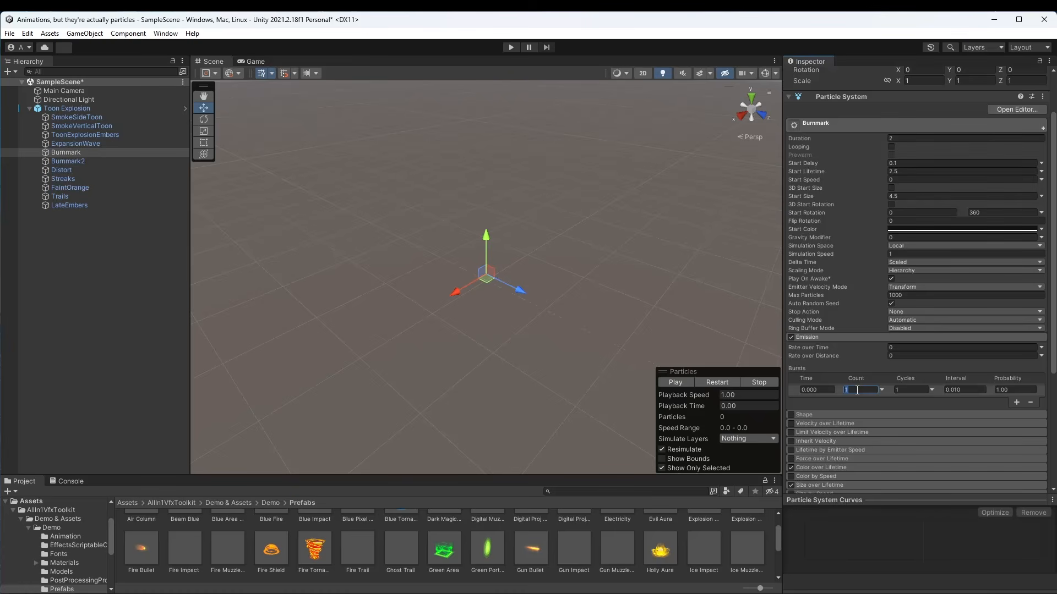
{"action": "left_click", "coordinate": [868, 336]}
{"action": "scroll", "coordinate": [868, 332], "scroll_direction": "up", "scroll_amount": 2}
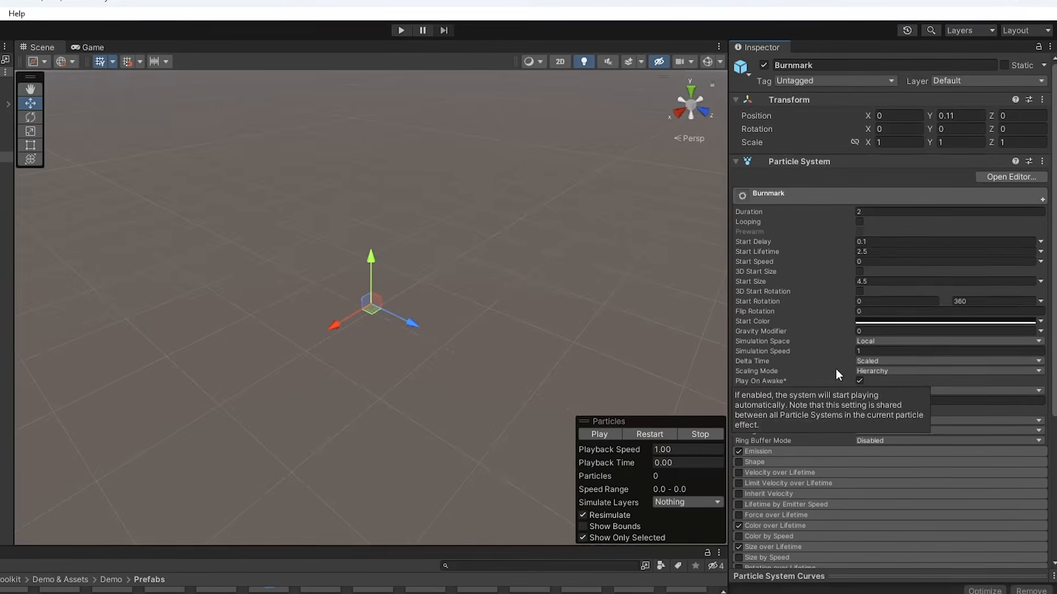
Examine Burnmark's Duration, Start Delay and Start Lifetime, scrubbing the playback time to see when the mark appears and fades.
{"action": "left_click", "coordinate": [908, 199]}
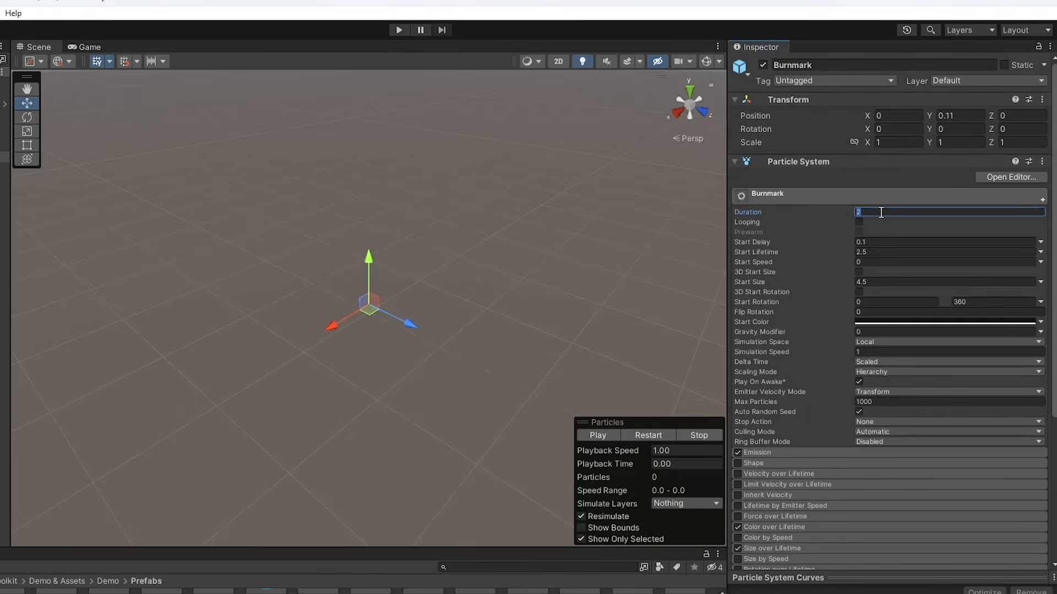
{"action": "left_click", "coordinate": [873, 243]}
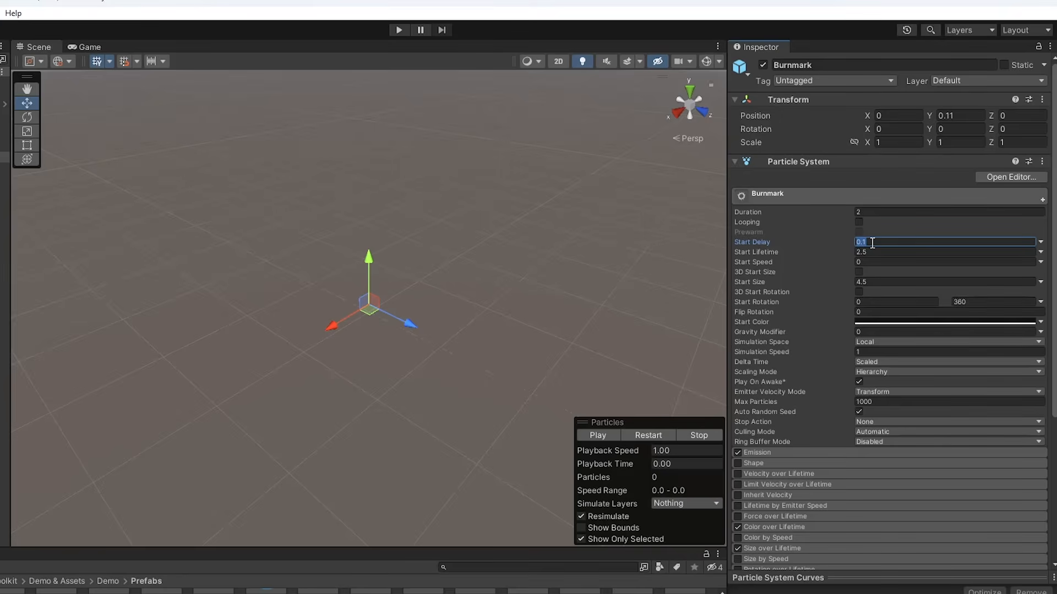
{"action": "mouse_move", "coordinate": [587, 466]}
{"action": "left_mouse_down"}
{"action": "mouse_move", "coordinate": [724, 473]}
{"action": "mouse_move", "coordinate": [913, 457]}
{"action": "left_mouse_up"}
{"action": "left_click", "coordinate": [891, 251]}
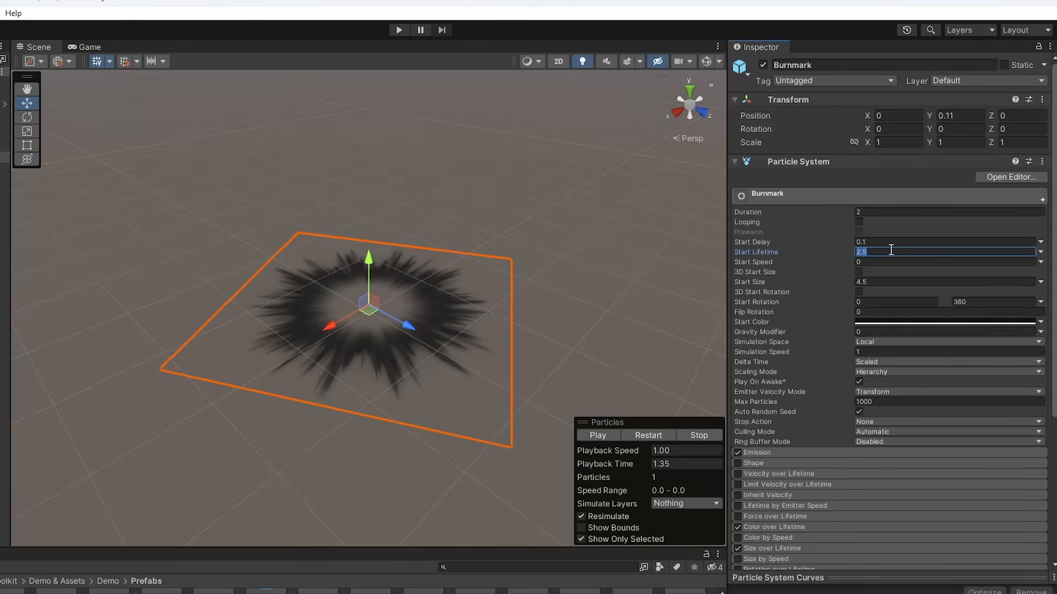
{"action": "left_click_drag", "start_coordinate": [620, 464], "coordinate": [623, 464]}
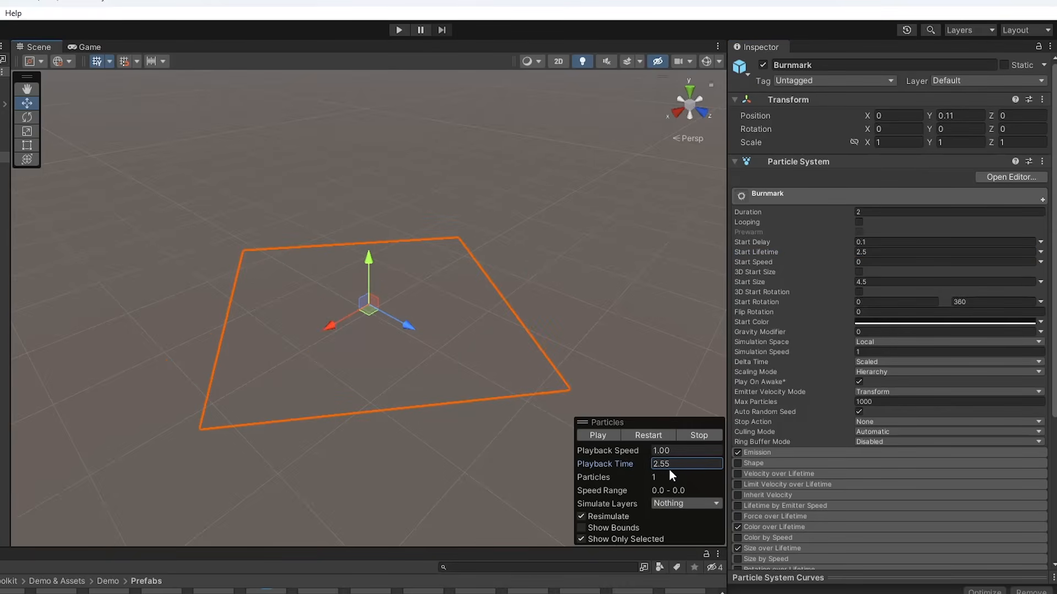
{"action": "left_click_drag", "start_coordinate": [687, 475], "coordinate": [713, 475]}
Set Burnmark's Start Speed to 2 and replay the isolated effect.
{"action": "left_click", "coordinate": [887, 262]}
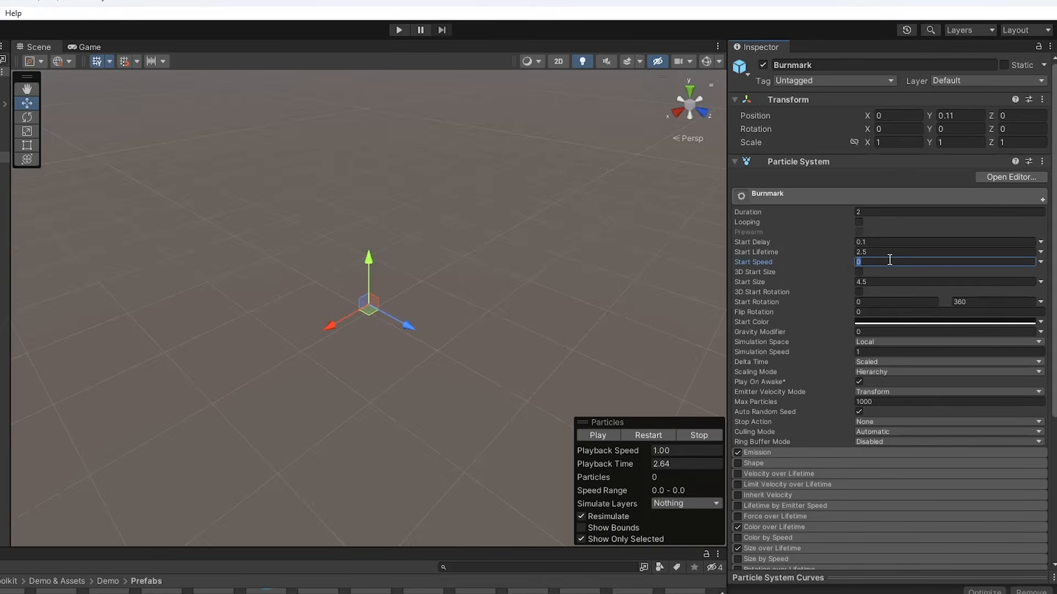
{"action": "type", "text": "2"}
{"action": "left_click", "coordinate": [646, 434]}
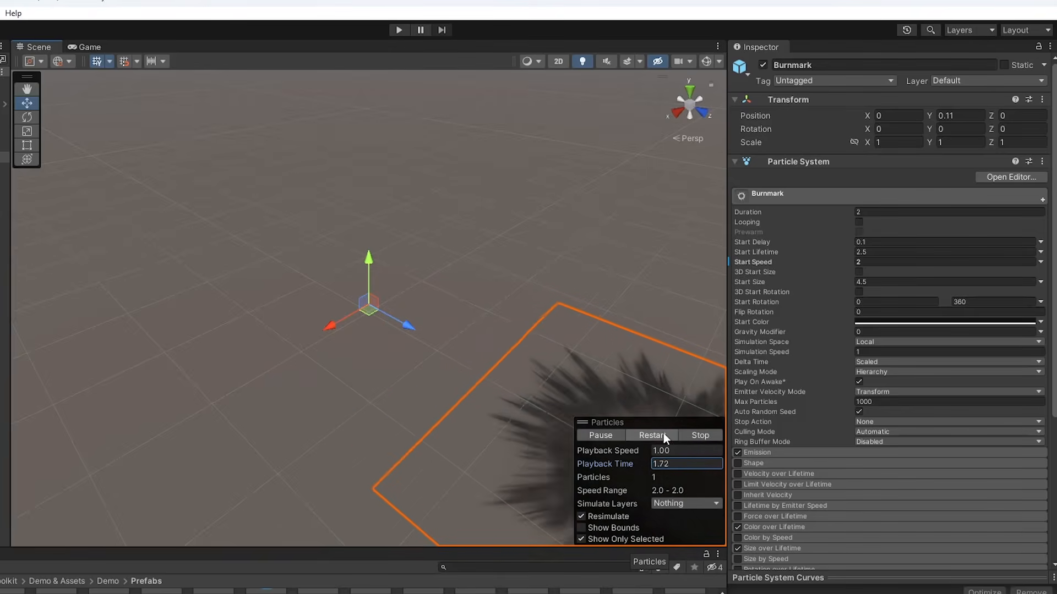
Undo Burnmark's last Start Speed change and replay the isolated effect.
{"action": "key", "text": "ctrl+z"}
{"action": "left_click", "coordinate": [642, 434]}
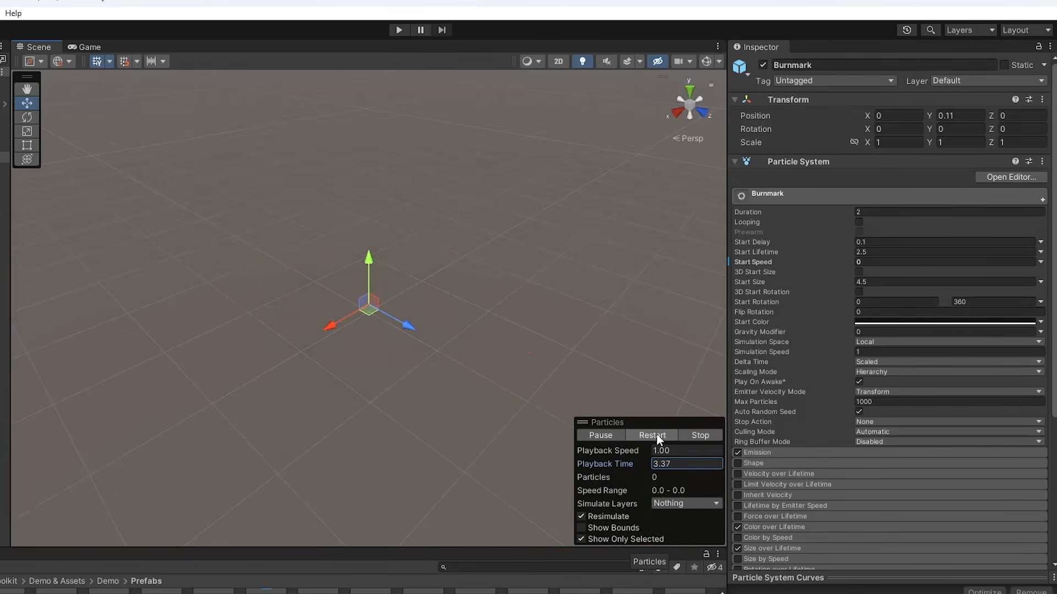
Select the LateEmbers system and replay its effect in isolation.
{"action": "left_click", "coordinate": [4, 221]}
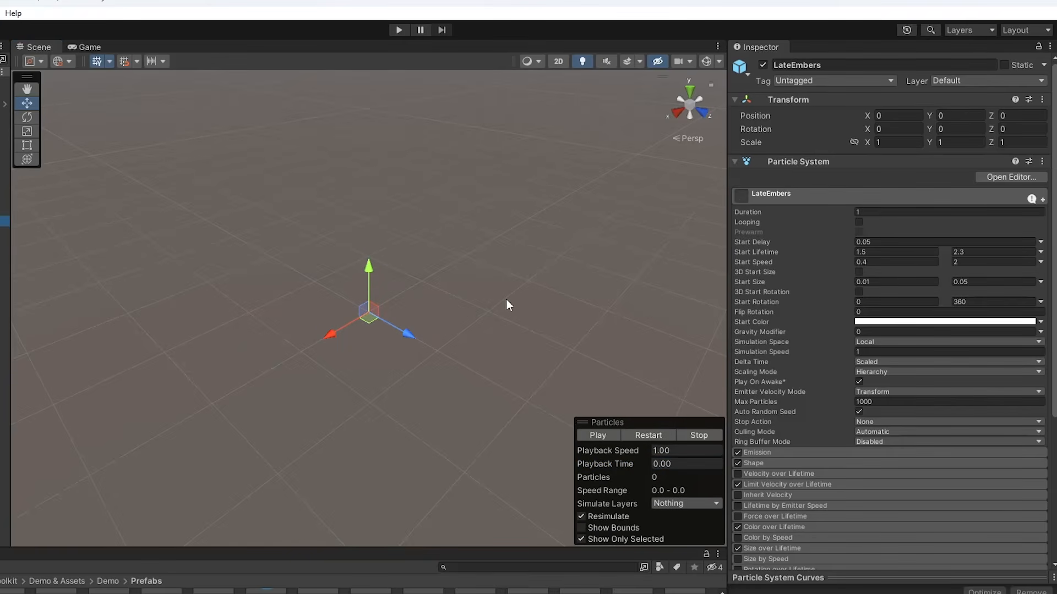
{"action": "left_click", "coordinate": [635, 431]}
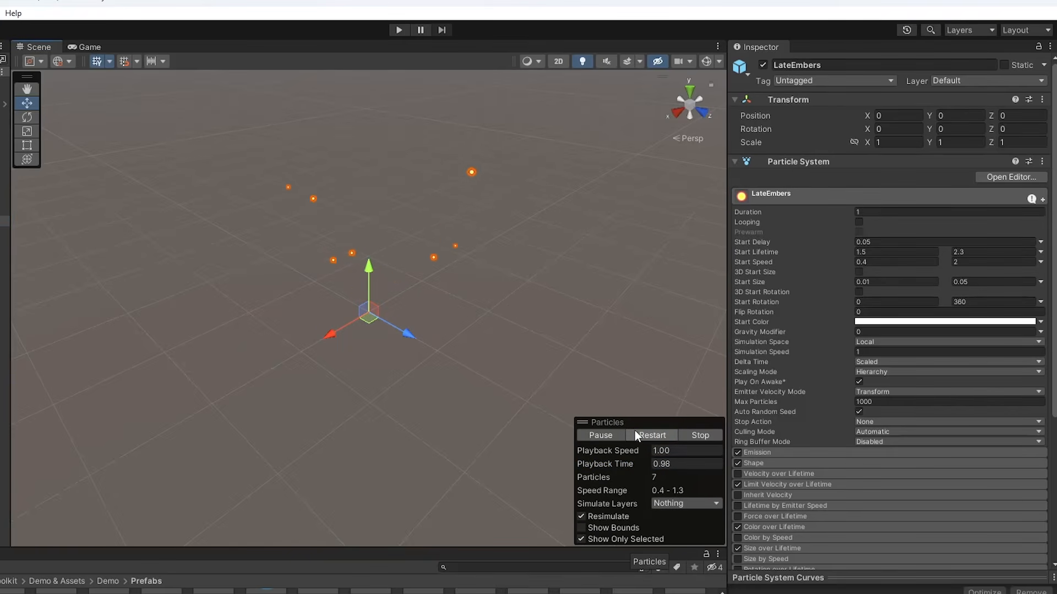
{"action": "left_click", "coordinate": [635, 430]}
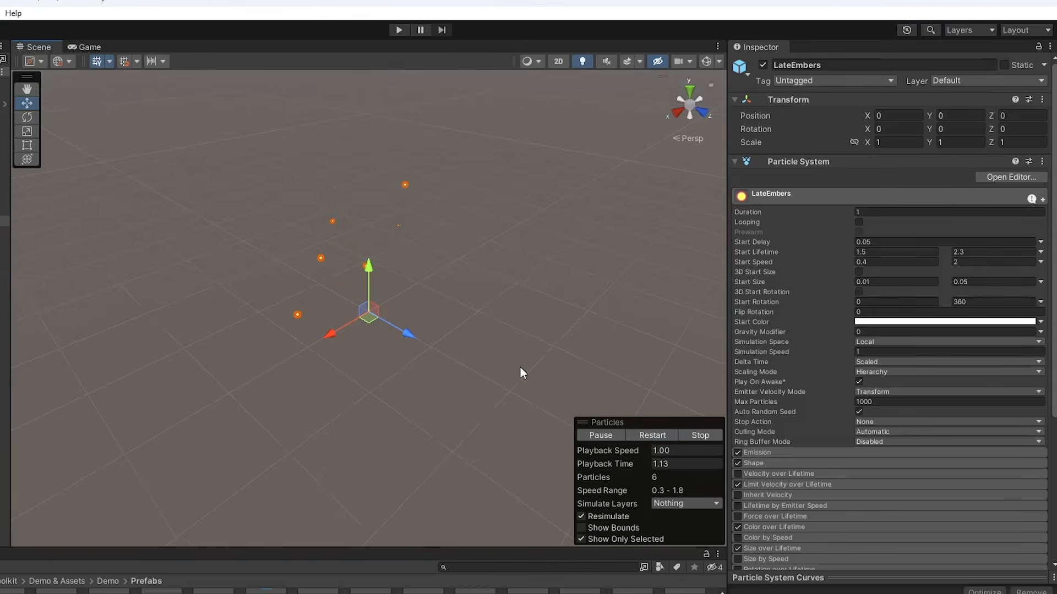
Examine LateEmbers' Start Delay and its Start Lifetime and Start Speed ranges, and replay the isolated effect.
{"action": "left_click", "coordinate": [881, 241]}
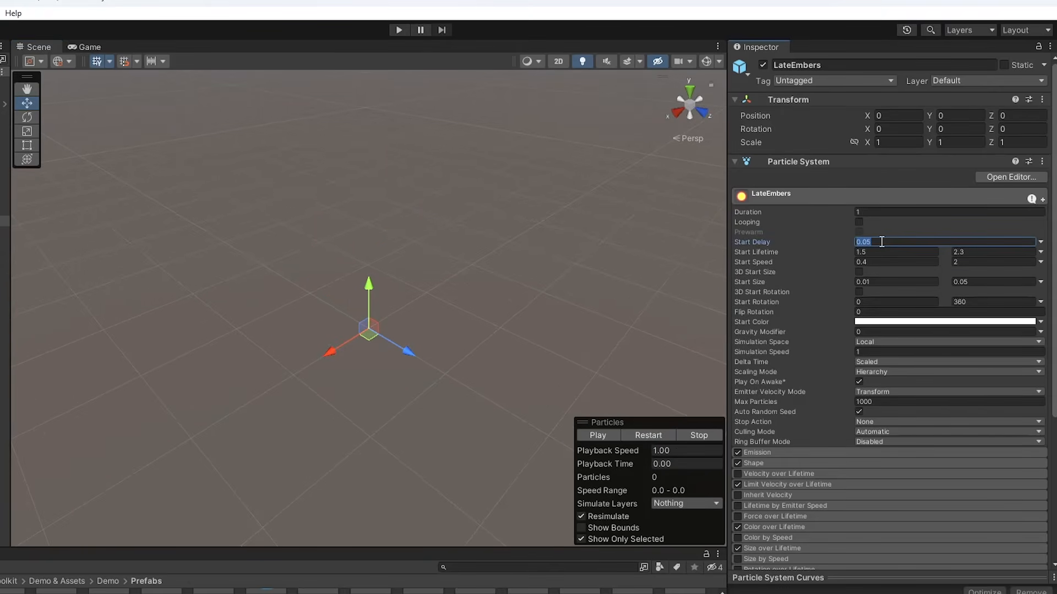
{"action": "left_click", "coordinate": [926, 252]}
{"action": "left_click", "coordinate": [978, 252]}
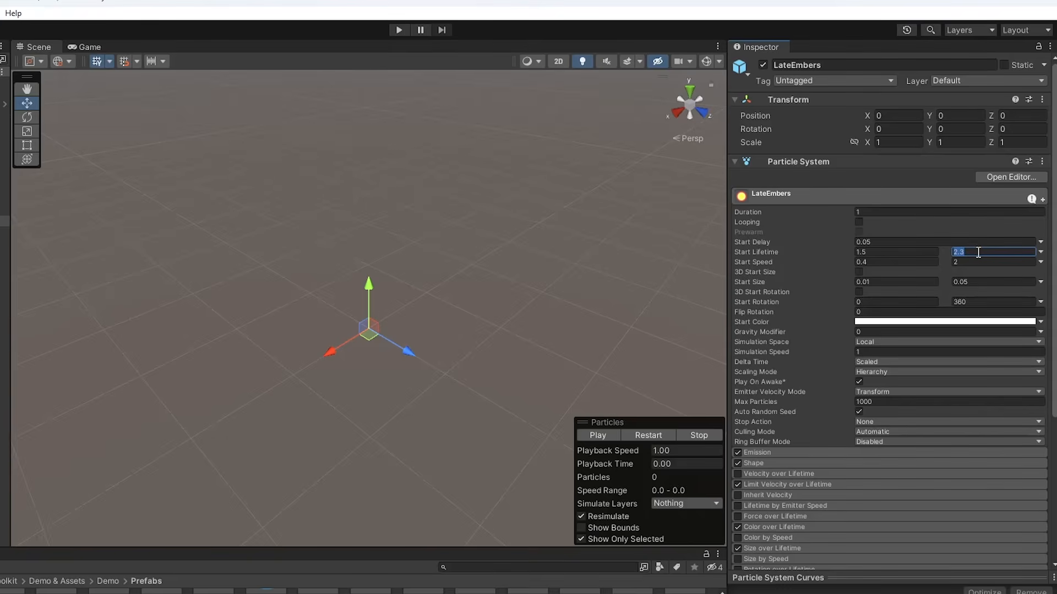
{"action": "left_click", "coordinate": [932, 262]}
{"action": "left_click", "coordinate": [972, 261]}
{"action": "left_click", "coordinate": [649, 435]}
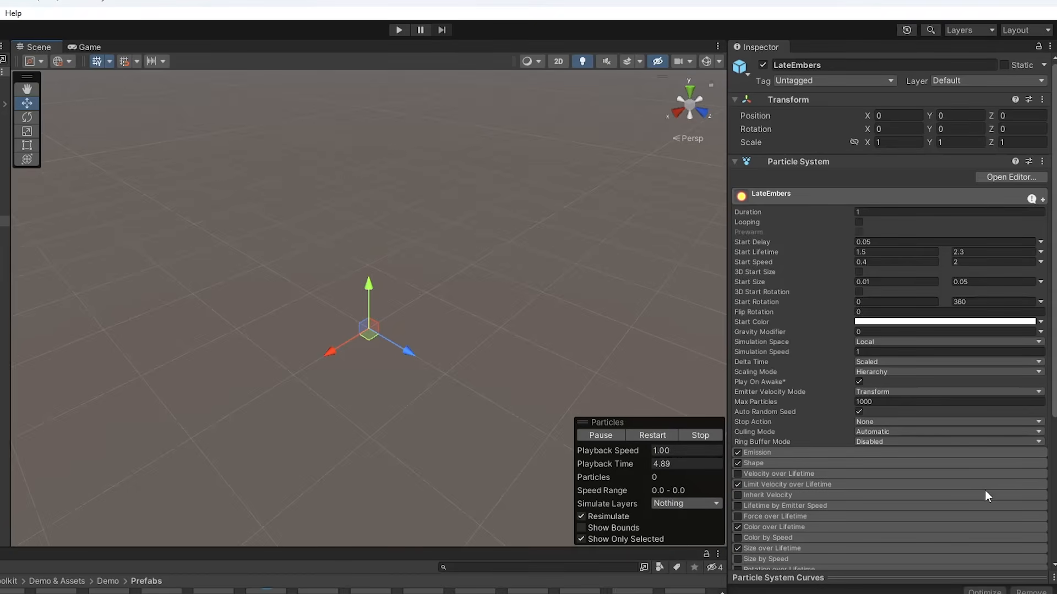
Inspect LateEmbers' burst count range in its Emission module and replay the effect to compare the number of particles.
{"action": "left_click", "coordinate": [952, 452]}
{"action": "scroll", "coordinate": [946, 456], "scroll_direction": "down", "scroll_amount": 3}
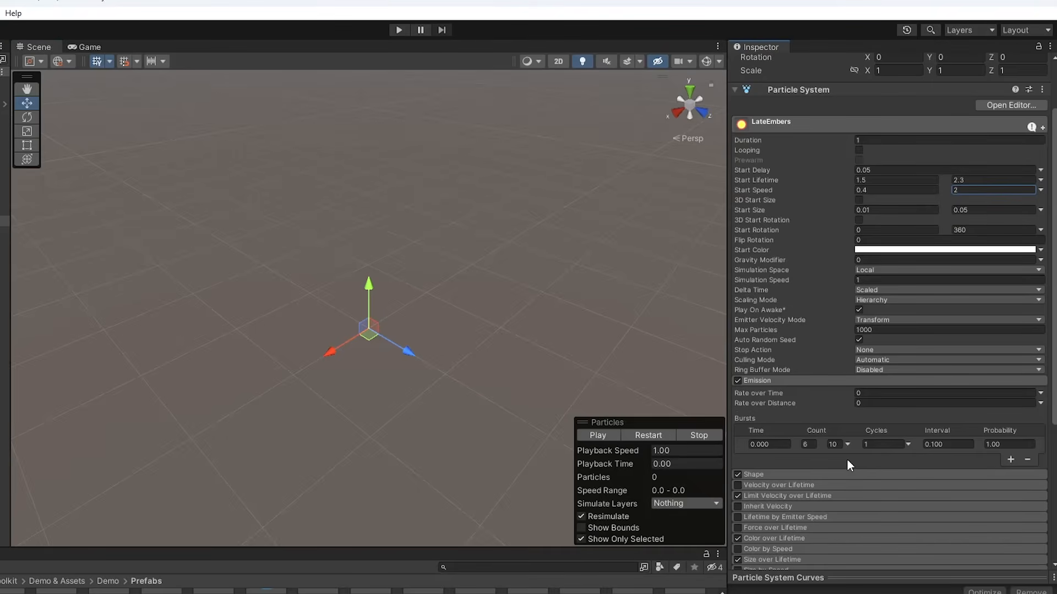
{"action": "left_click", "coordinate": [840, 445]}
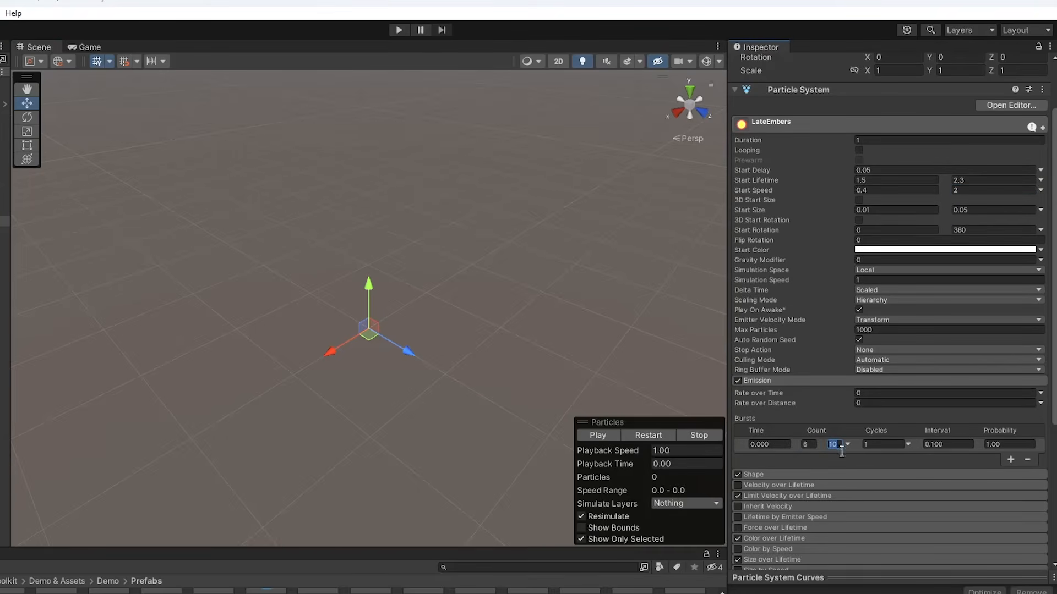
{"action": "left_click", "coordinate": [649, 436]}
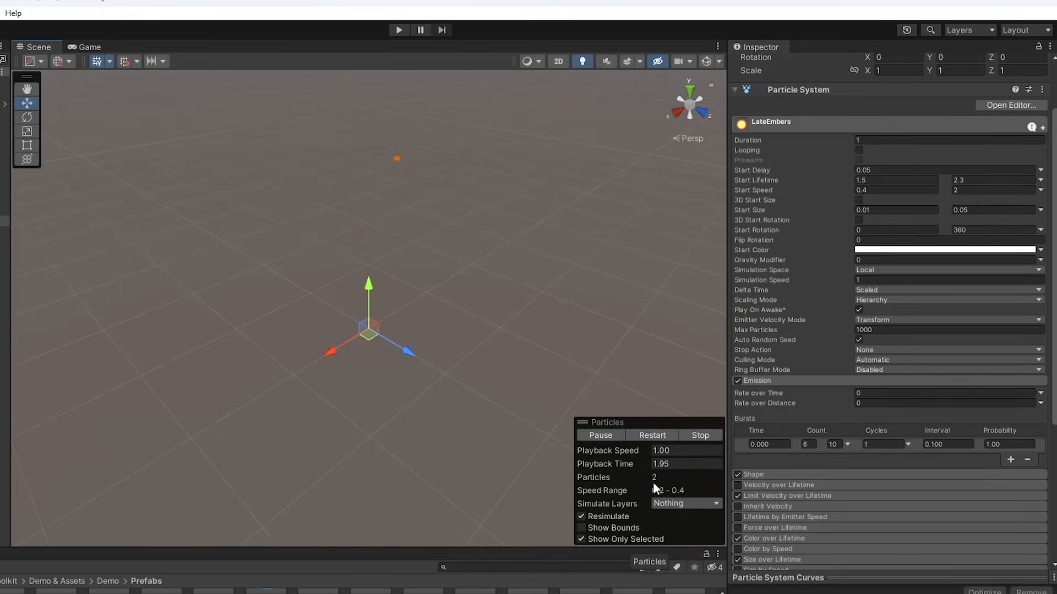
{"action": "left_click", "coordinate": [655, 431]}
{"action": "left_click", "coordinate": [655, 435]}
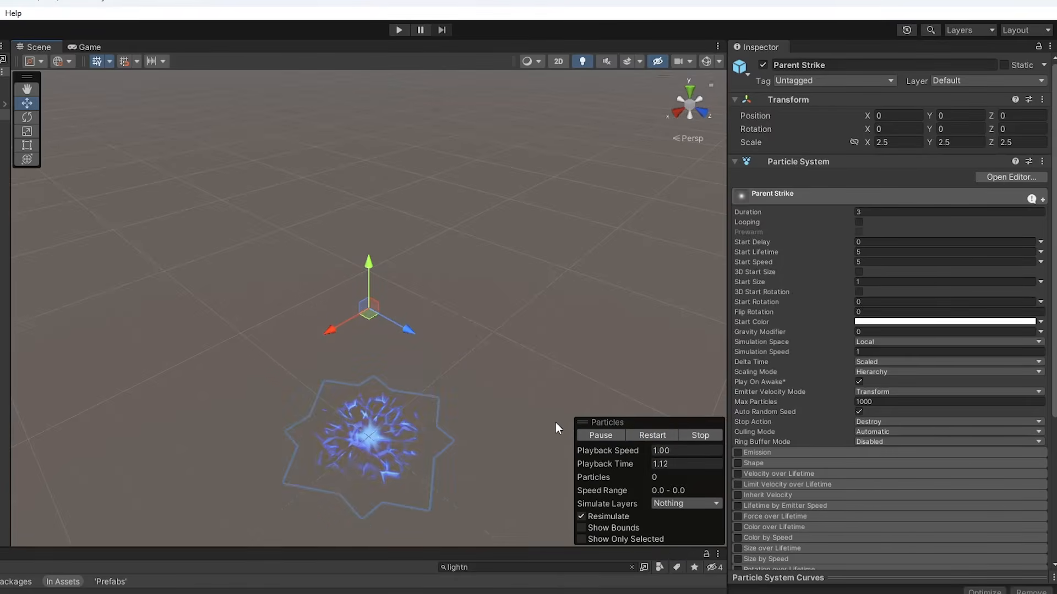
Replay the Parent Strike lightning effect and examine the Start Delay, Start Lifetime and Start Speed of its Strike child.
{"action": "left_click", "coordinate": [639, 437]}
{"action": "left_click", "coordinate": [639, 437]}
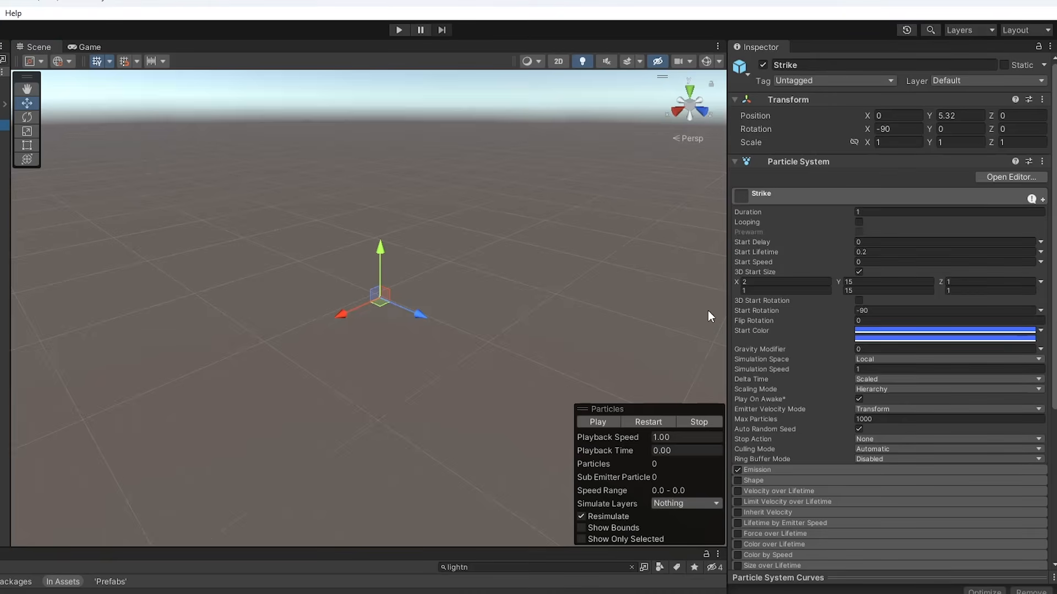
{"action": "scroll", "coordinate": [826, 313], "scroll_direction": "down", "scroll_amount": 3}
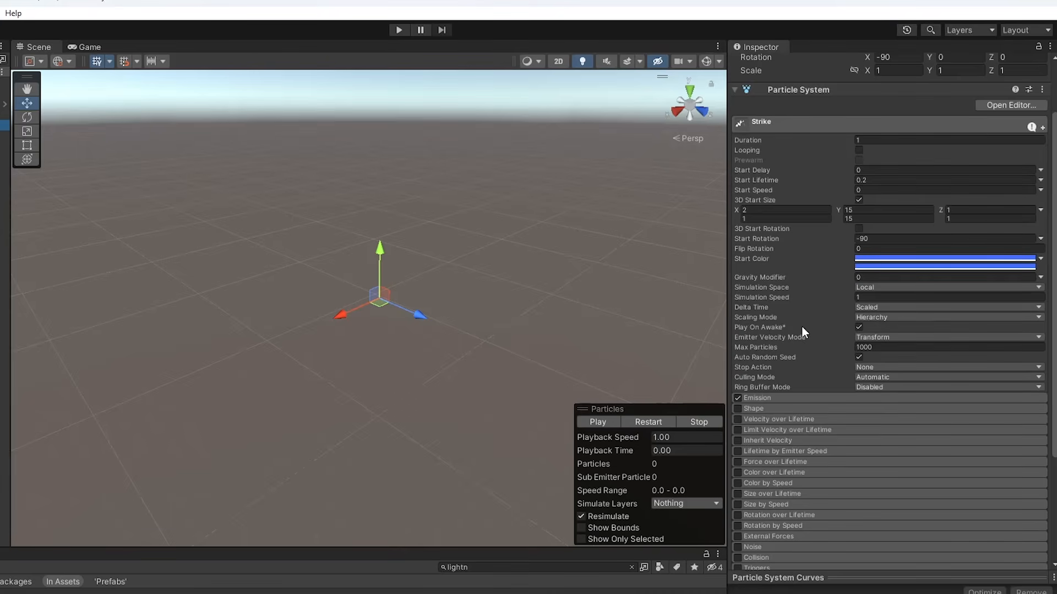
{"action": "scroll", "coordinate": [867, 397], "scroll_direction": "up", "scroll_amount": 3}
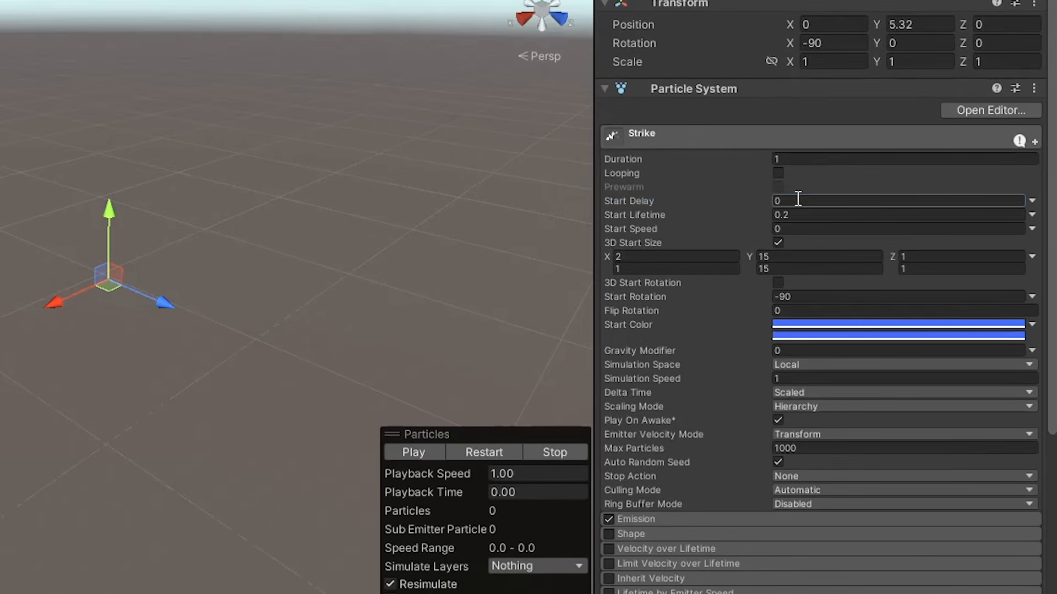
{"action": "left_click", "coordinate": [798, 199]}
{"action": "left_click", "coordinate": [802, 215]}
{"action": "left_click", "coordinate": [803, 223]}
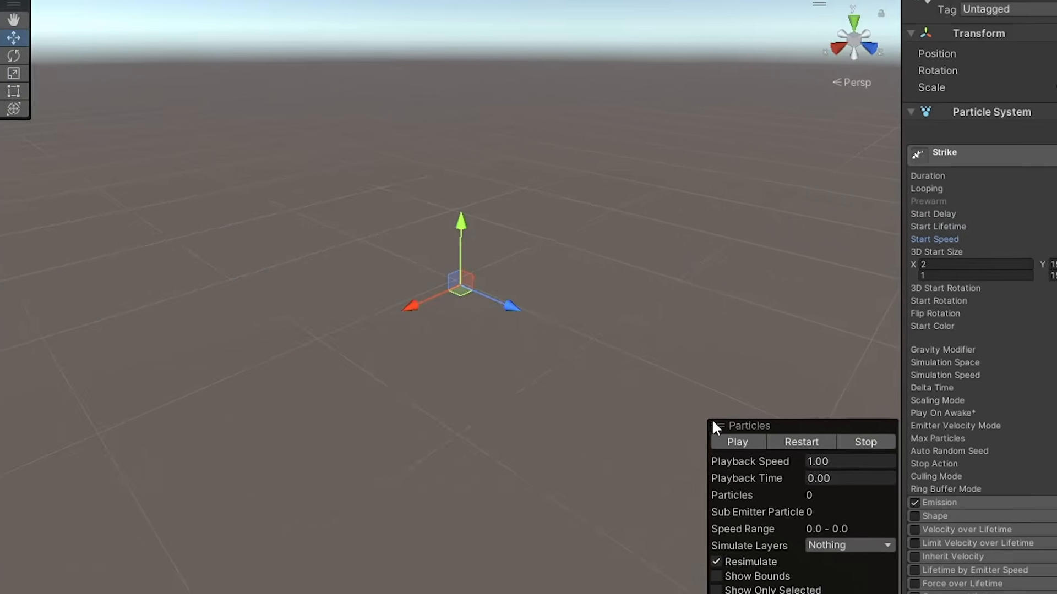
Play the Strike effect, pause it mid-flash, show only the selected system and examine the lightning bolt from several angles.
{"action": "left_click", "coordinate": [414, 452]}
{"action": "left_click", "coordinate": [829, 435]}
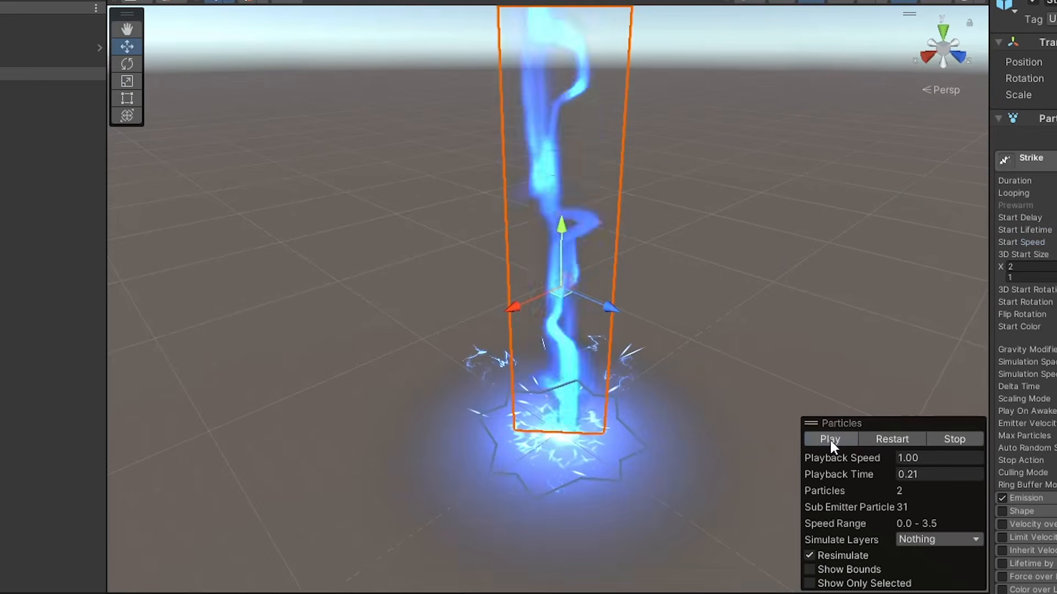
{"action": "left_click", "coordinate": [809, 584]}
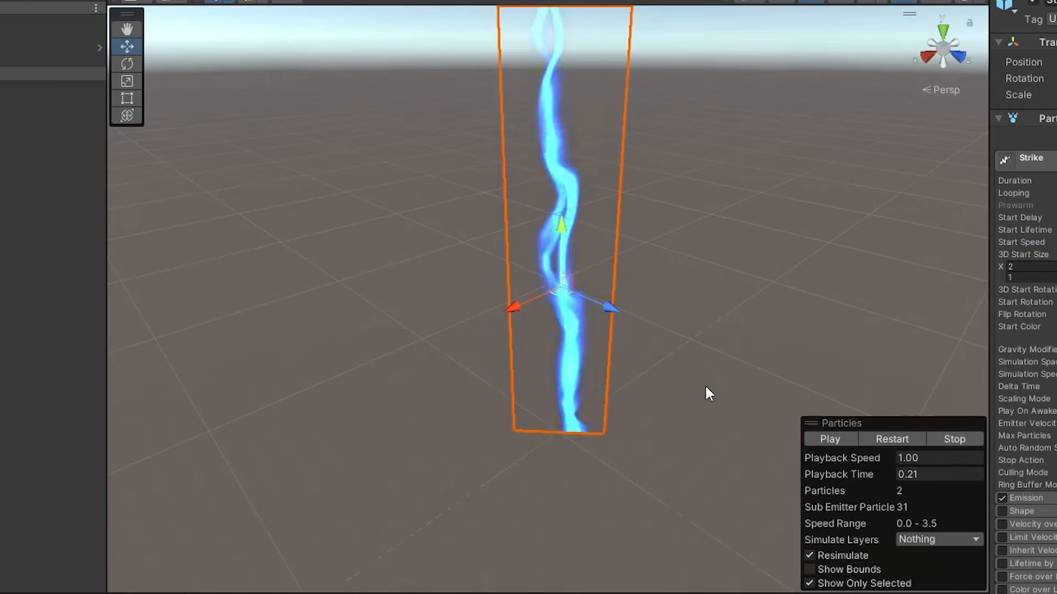
{"action": "middle_click_drag", "start_coordinate": [707, 394], "coordinate": [698, 472]}
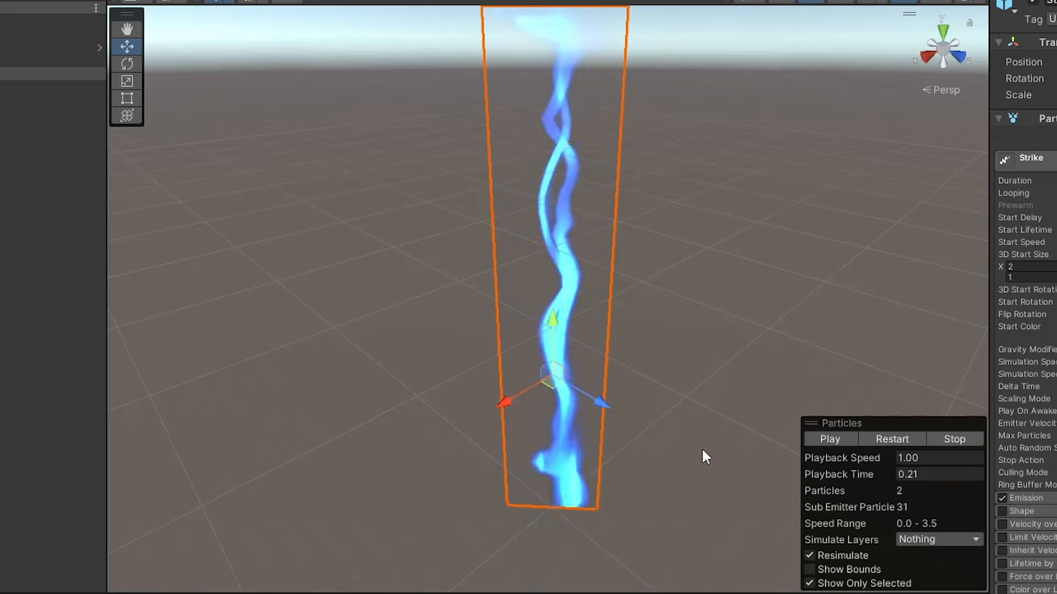
{"action": "left_click_drag", "start_coordinate": [674, 439], "coordinate": [792, 434], "text": "alt"}
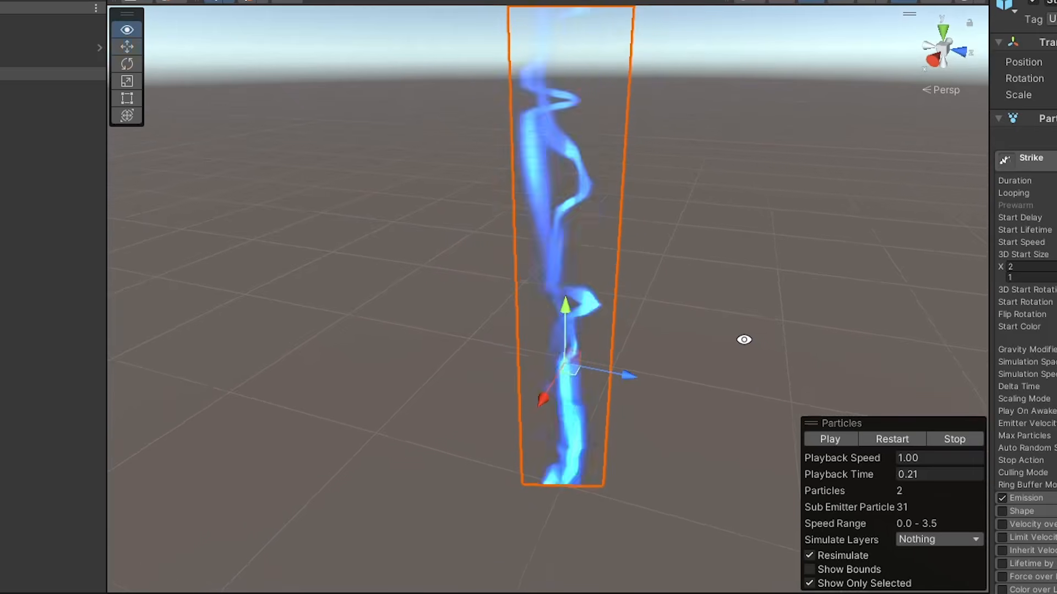
{"action": "left_click_drag", "start_coordinate": [744, 338], "coordinate": [713, 392], "text": "alt"}
{"action": "middle_click_drag", "start_coordinate": [699, 382], "coordinate": [688, 409]}
{"action": "scroll", "coordinate": [680, 430], "scroll_direction": "up", "scroll_amount": 4}
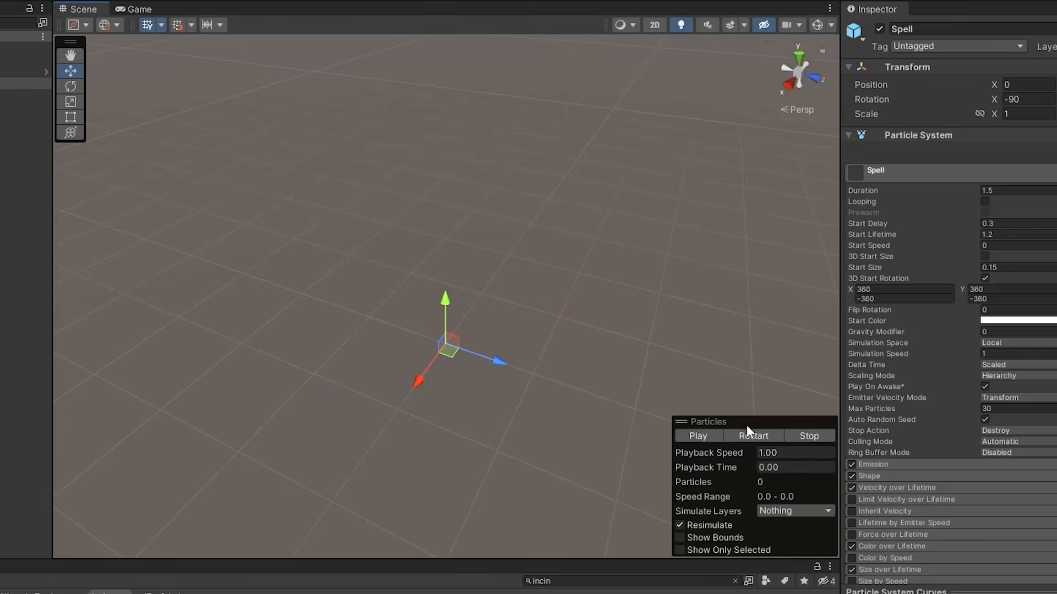
Replay the full Spell effect several times to watch all its child systems together.
{"action": "left_click", "coordinate": [747, 436]}
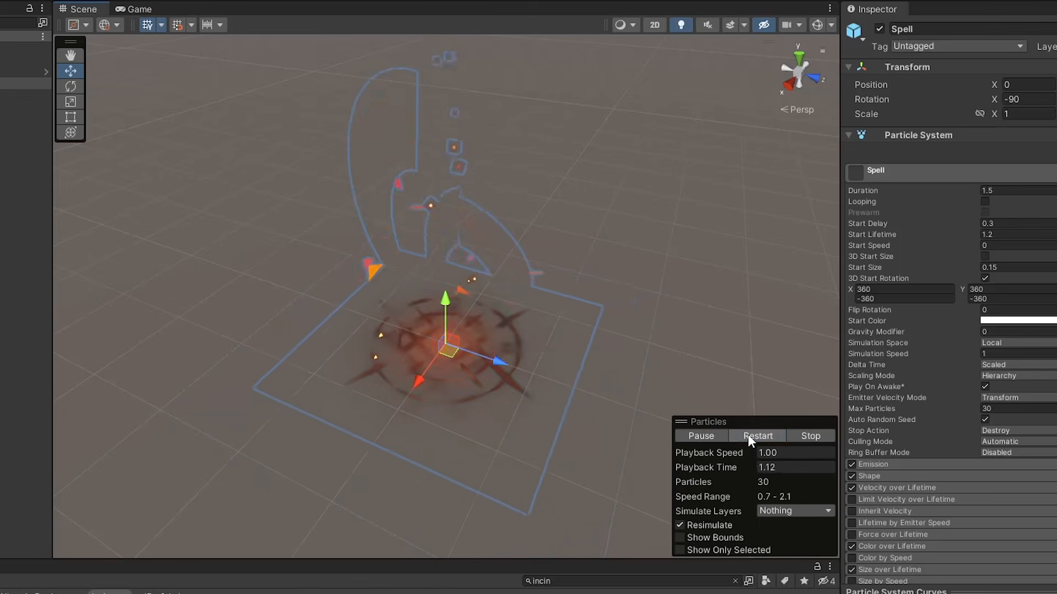
{"action": "left_click", "coordinate": [748, 436]}
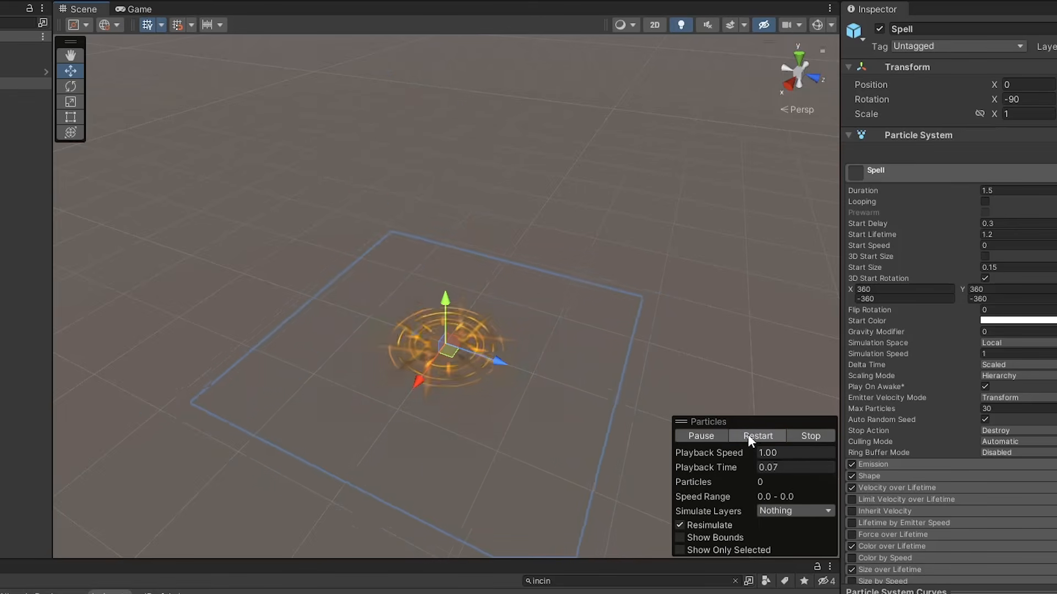
{"action": "left_click", "coordinate": [748, 435]}
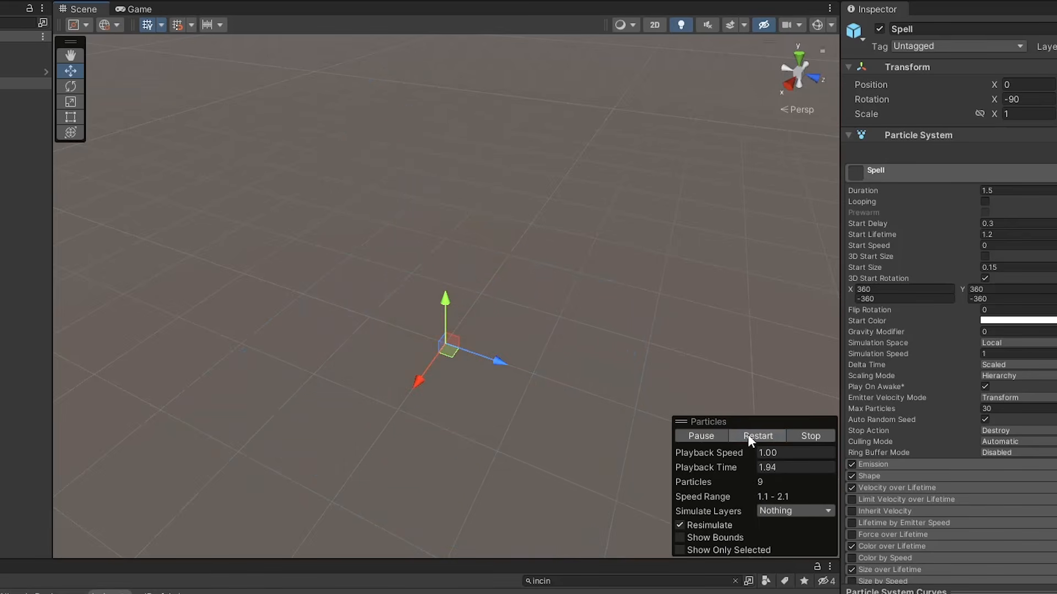
{"action": "left_click", "coordinate": [747, 434]}
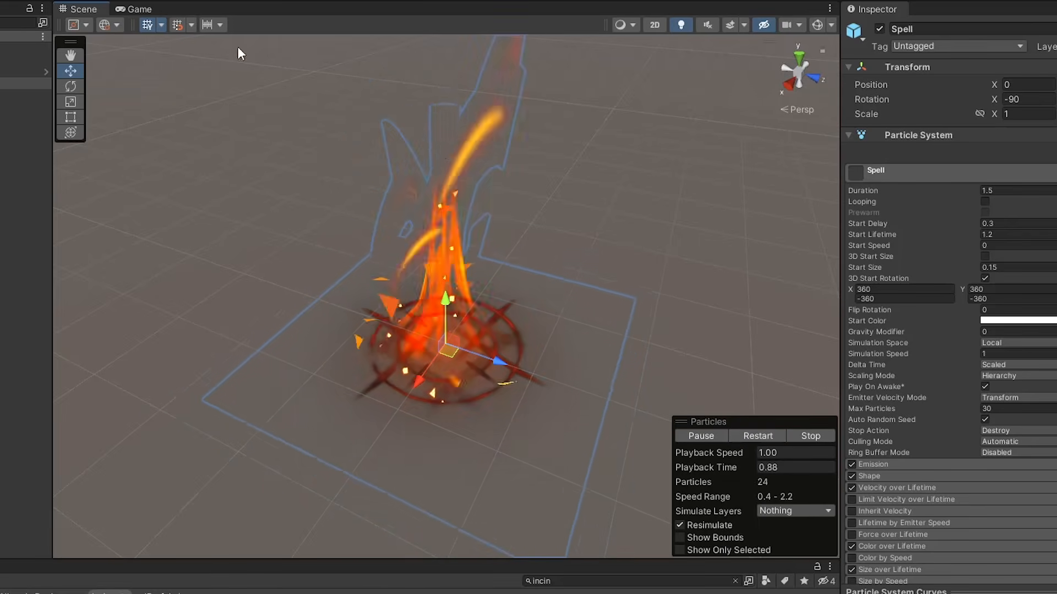
Select the Pentagram system, show only the selected system and replay its effect.
{"action": "left_click", "coordinate": [24, 106]}
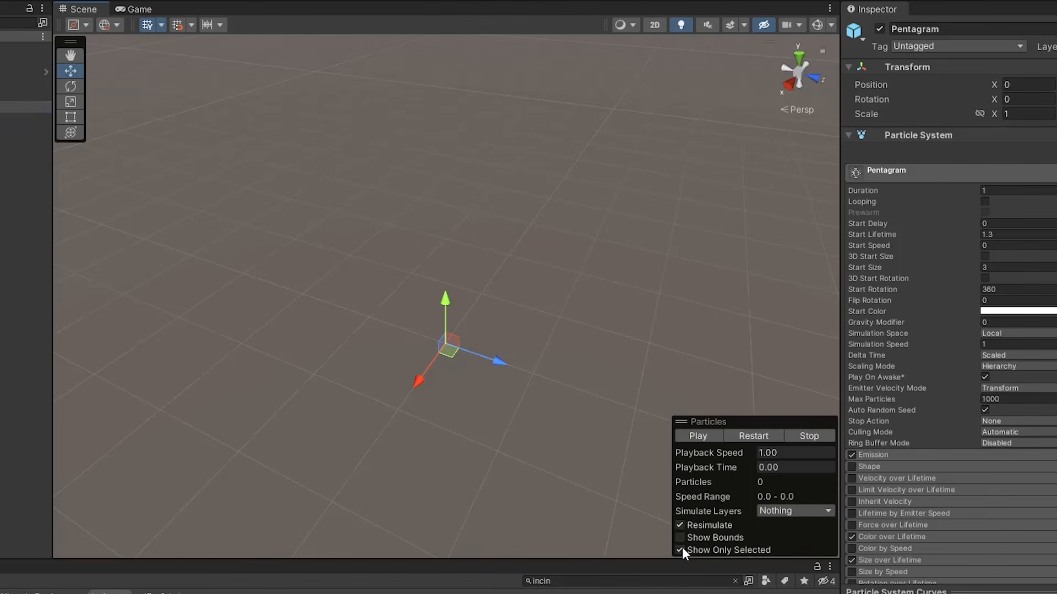
{"action": "left_click", "coordinate": [756, 435]}
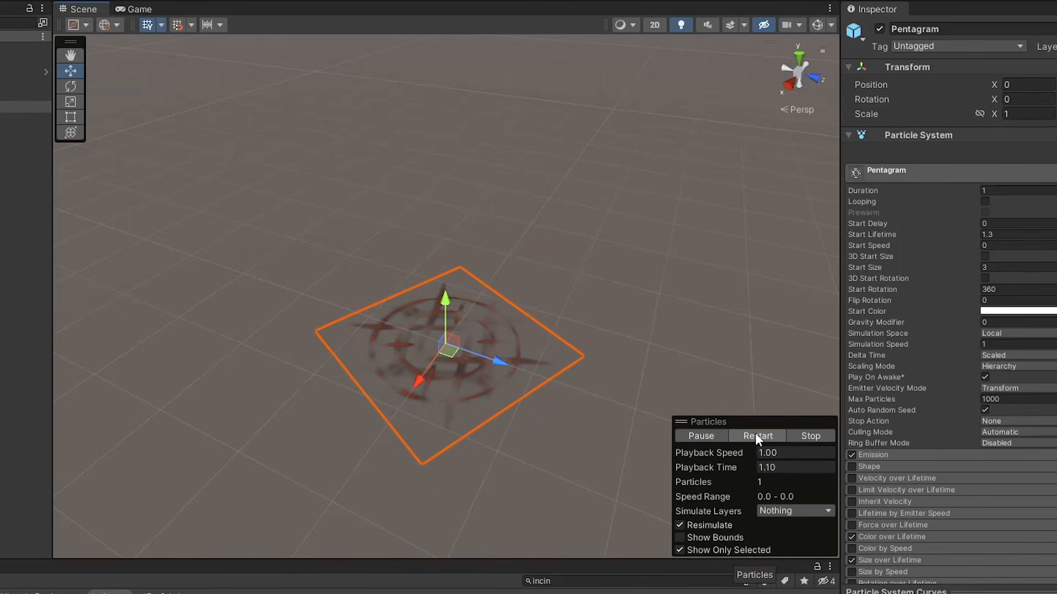
{"action": "left_click", "coordinate": [756, 435]}
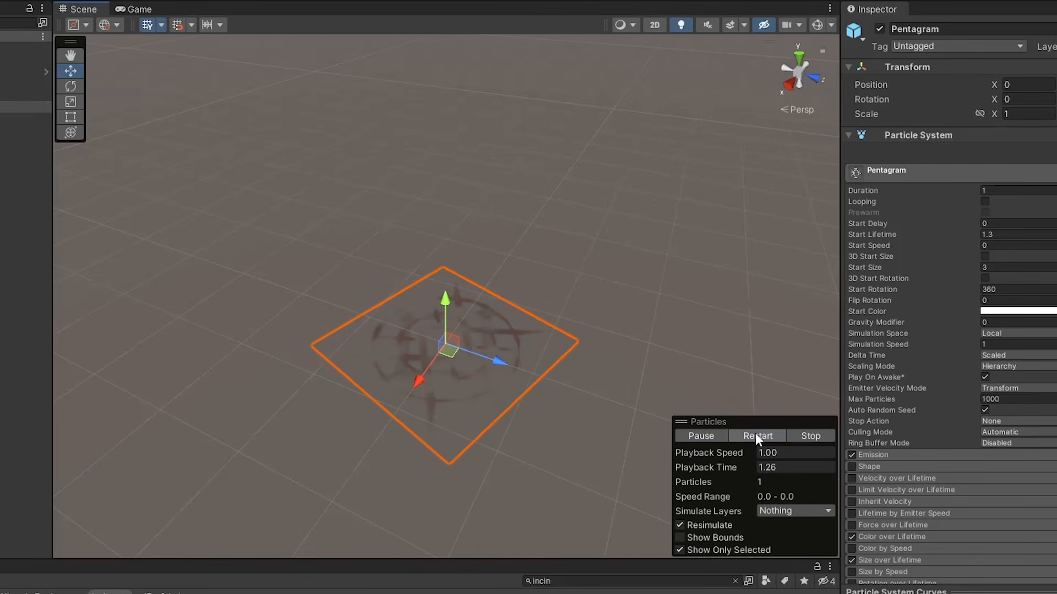
{"action": "left_click", "coordinate": [755, 435]}
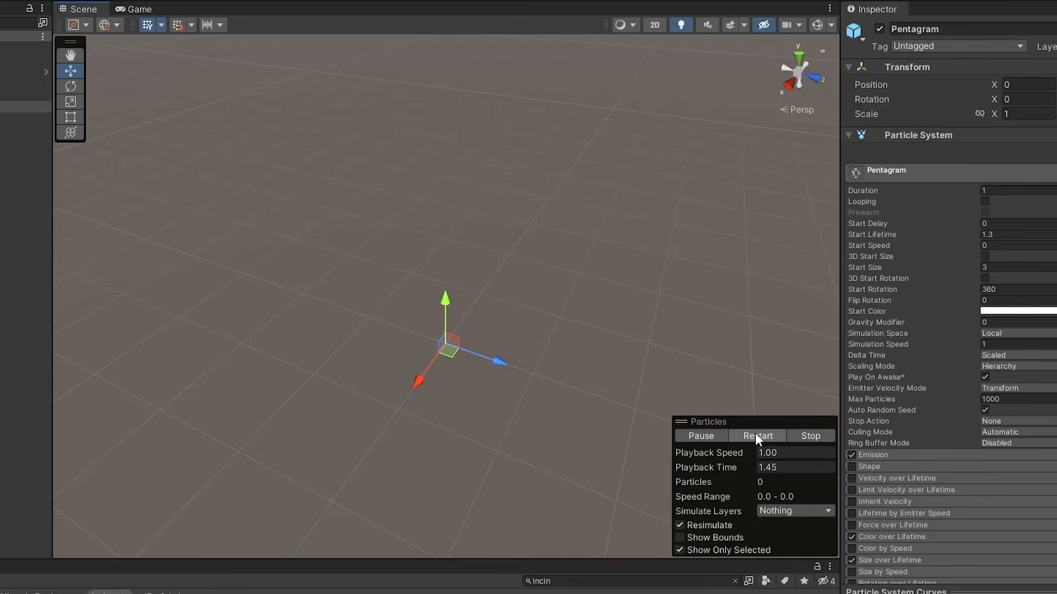
Stop the playback, disable Pentagram's Color over Lifetime and Size over Lifetime modules, and replay the isolated effect.
{"action": "left_click", "coordinate": [809, 436]}
{"action": "scroll", "coordinate": [976, 469], "scroll_direction": "down", "scroll_amount": 4}
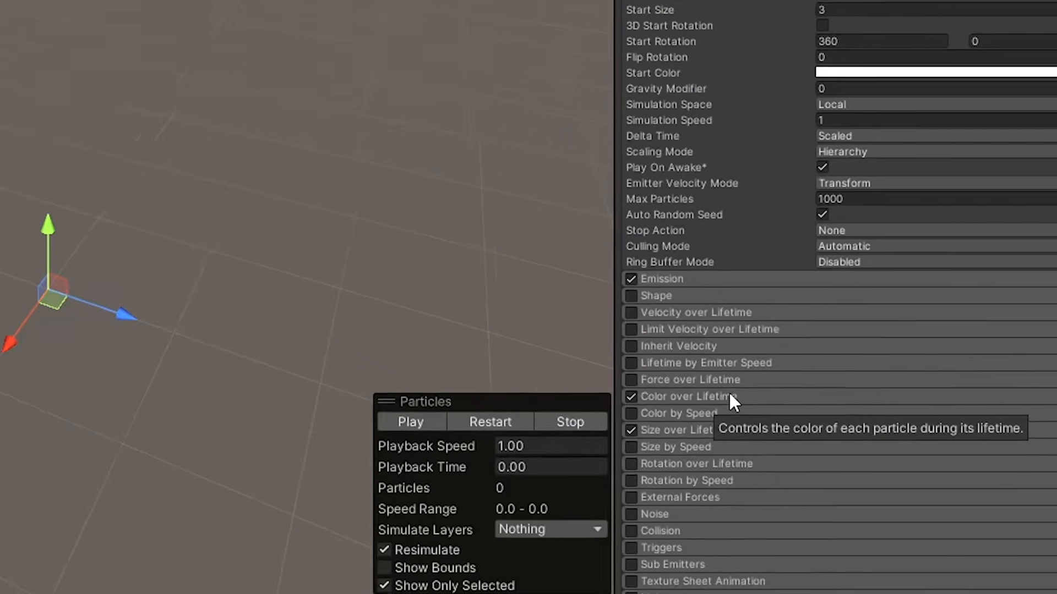
{"action": "left_click", "coordinate": [922, 419]}
{"action": "left_click", "coordinate": [516, 372]}
{"action": "left_click", "coordinate": [514, 416]}
{"action": "left_click", "coordinate": [514, 415]}
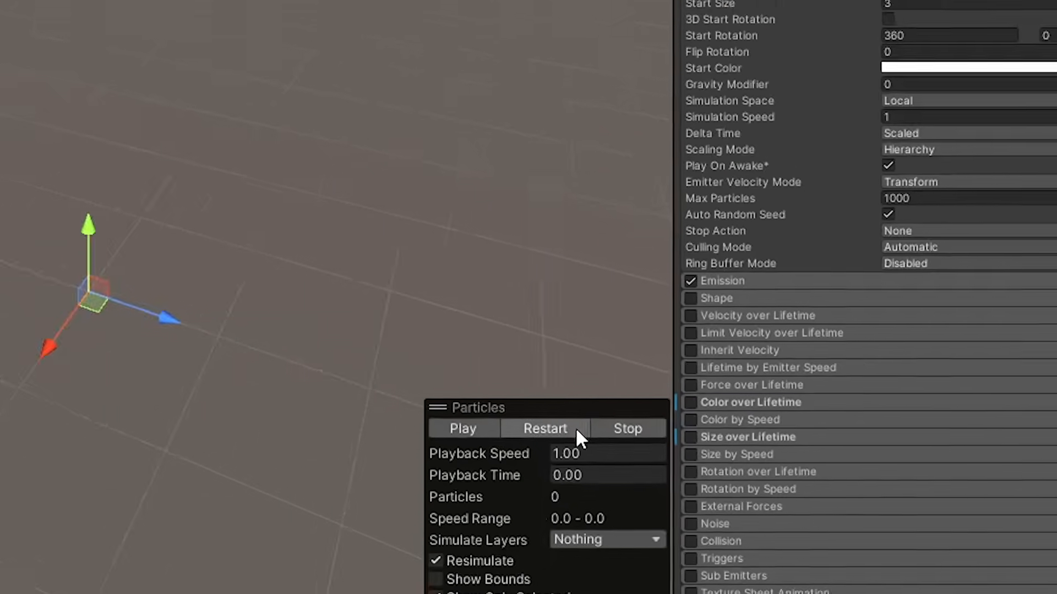
{"action": "left_click", "coordinate": [194, 406]}
{"action": "left_click", "coordinate": [896, 455]}
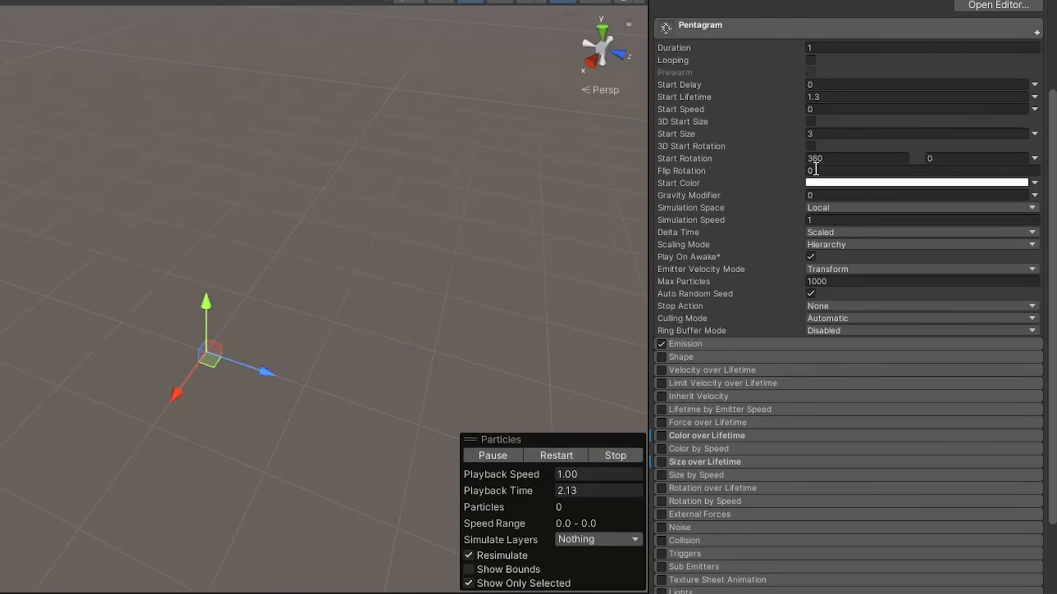
Set the first value of Pentagram's Start Rotation range to 0 and replay the isolated effect.
{"action": "left_click", "coordinate": [863, 159]}
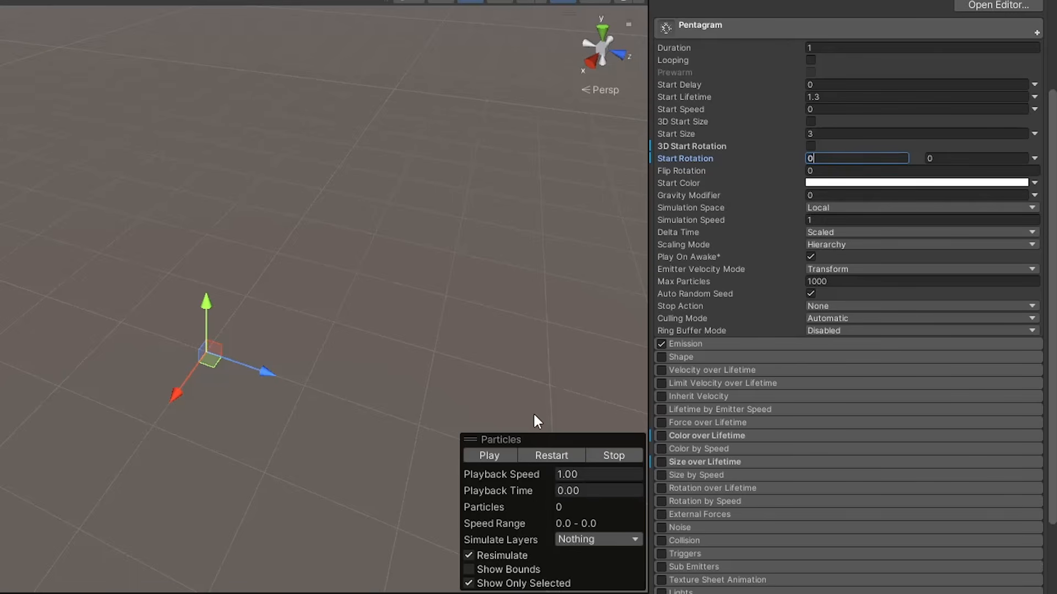
{"action": "type", "text": "0"}
{"action": "left_click", "coordinate": [547, 453]}
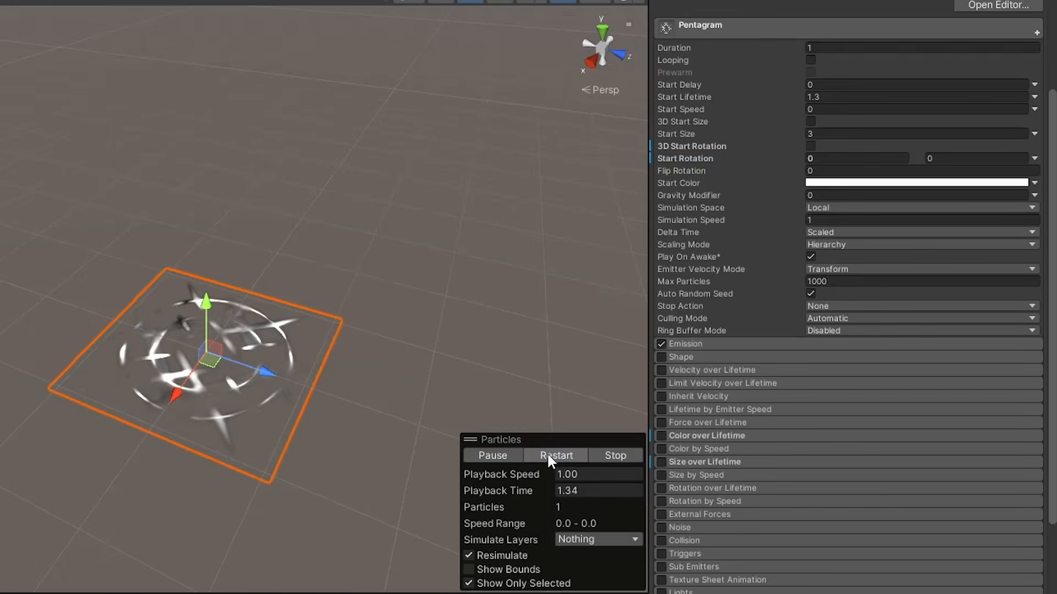
Inspect the burst count in Pentagram's Emission module and examine its Start Delay.
{"action": "left_click", "coordinate": [755, 343]}
{"action": "left_click", "coordinate": [767, 423]}
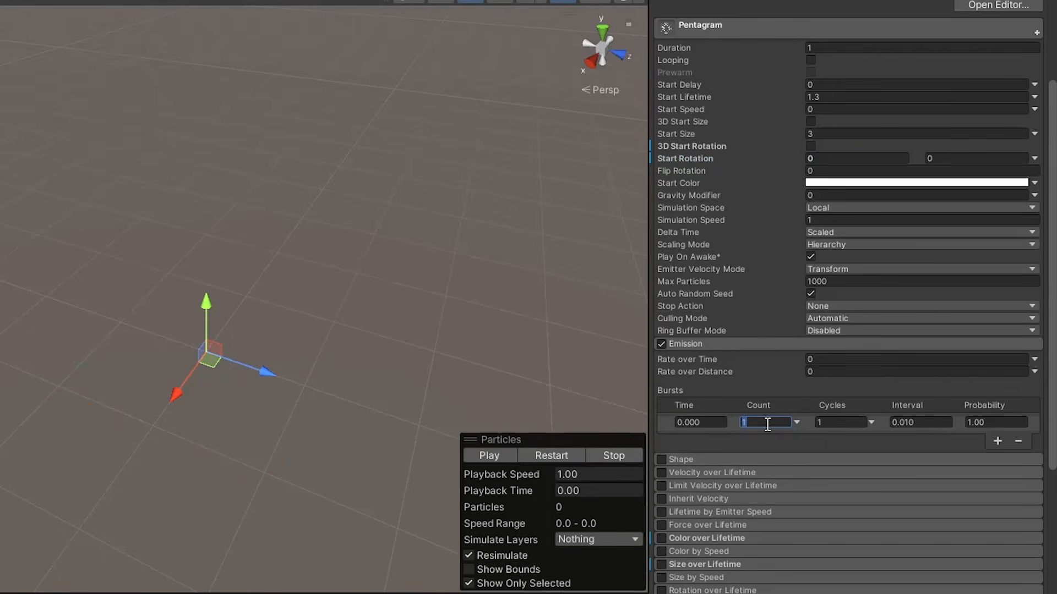
{"action": "left_click", "coordinate": [768, 343]}
{"action": "scroll", "coordinate": [768, 339], "scroll_direction": "up", "scroll_amount": 3}
{"action": "left_click", "coordinate": [856, 217]}
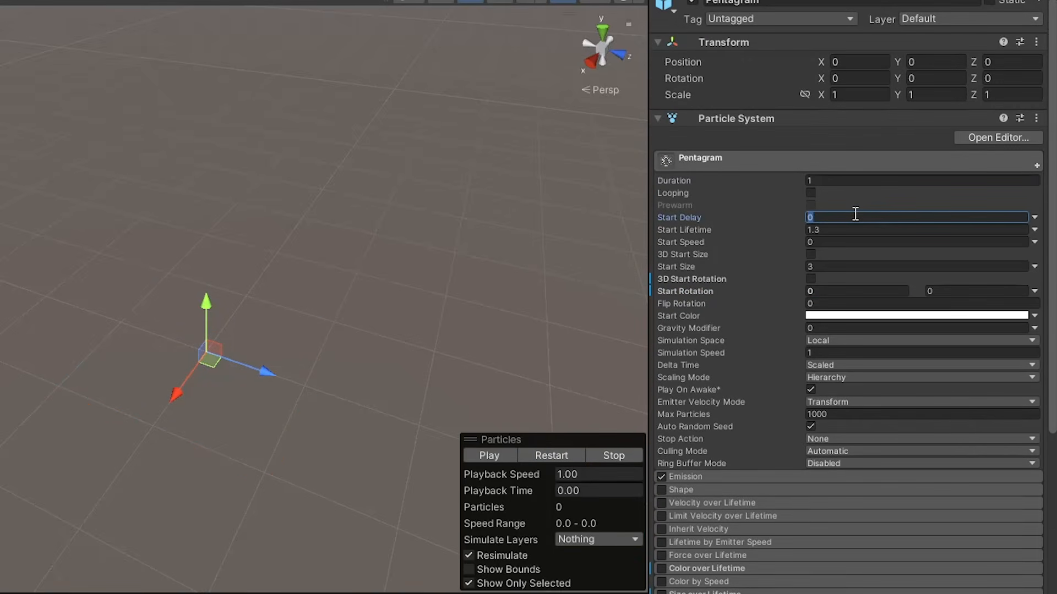
Examine Pentagram's Start Lifetime and Start Speed values.
{"action": "left_click", "coordinate": [899, 230]}
{"action": "left_click", "coordinate": [892, 243]}
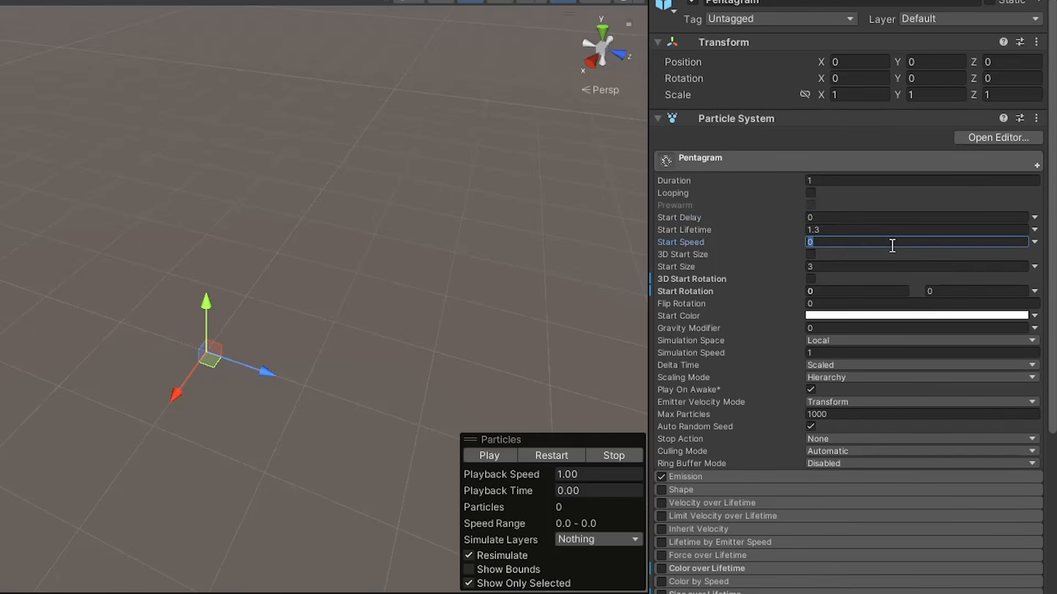
{"action": "left_click", "coordinate": [886, 229]}
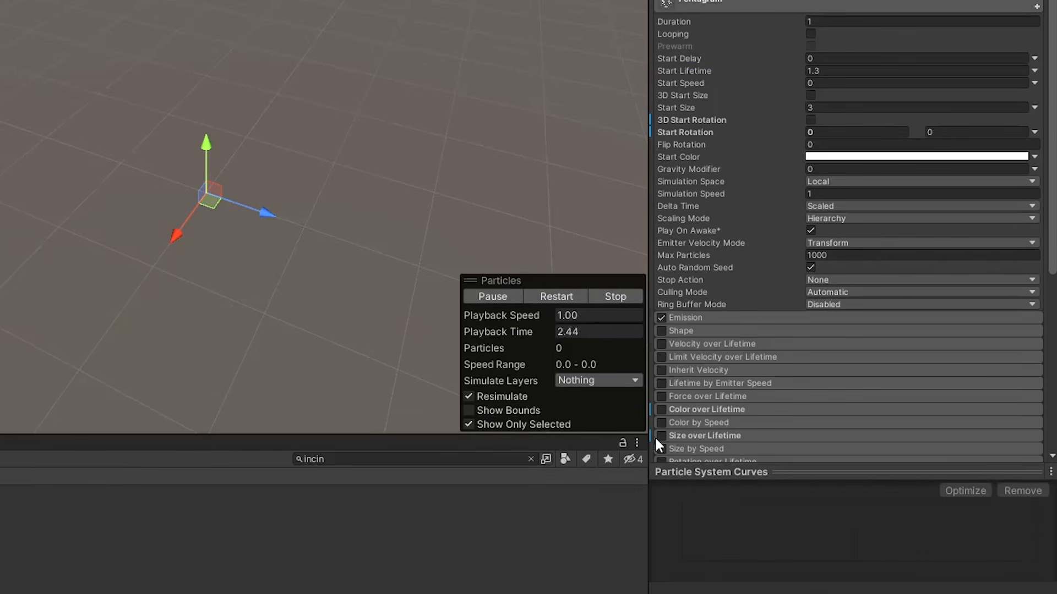
Enable Pentagram's Size over Lifetime module, replay the effect and open the module's size curve.
{"action": "left_click", "coordinate": [659, 593]}
{"action": "left_click", "coordinate": [540, 295]}
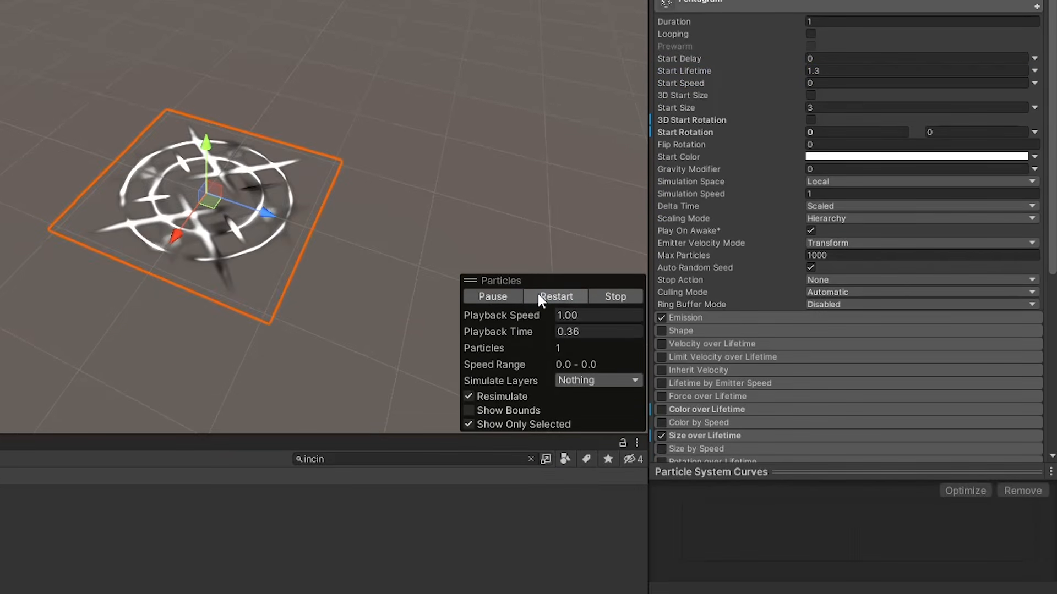
{"action": "left_click", "coordinate": [679, 434]}
{"action": "scroll", "coordinate": [717, 398], "scroll_direction": "down", "scroll_amount": 3}
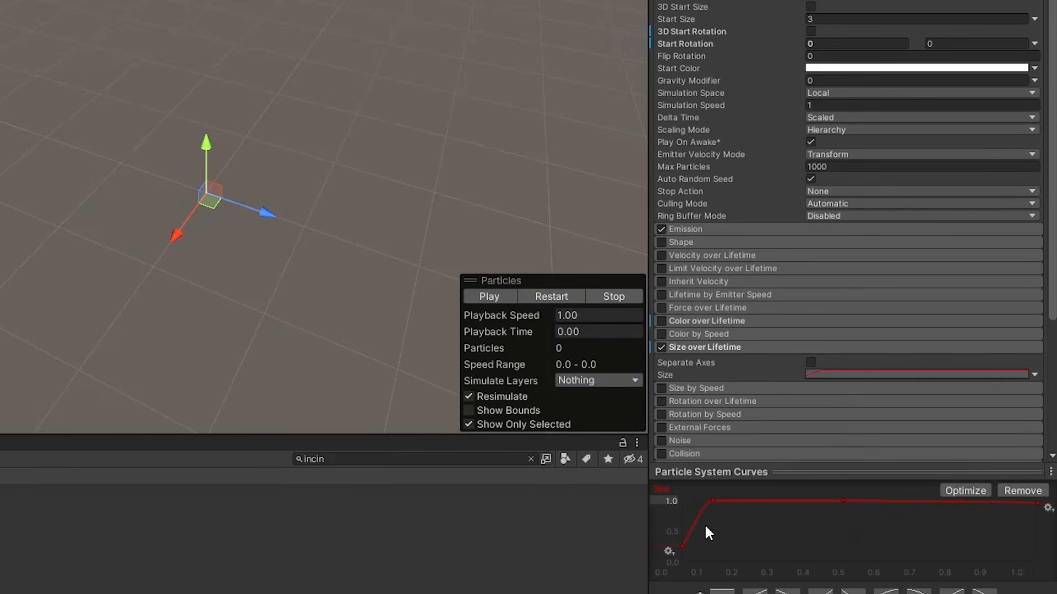
Lower the size curve's second key to about 0.6 and its middle key to about 0.4, replaying the effect after each change.
{"action": "left_click_drag", "start_coordinate": [711, 501], "coordinate": [714, 525]}
{"action": "left_click", "coordinate": [554, 299]}
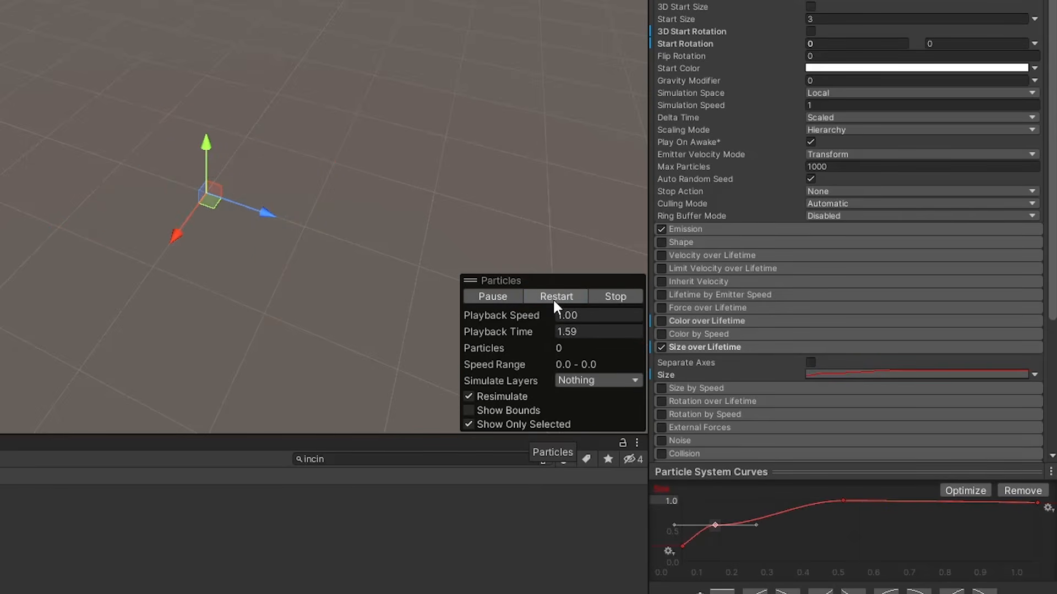
{"action": "left_click", "coordinate": [554, 298]}
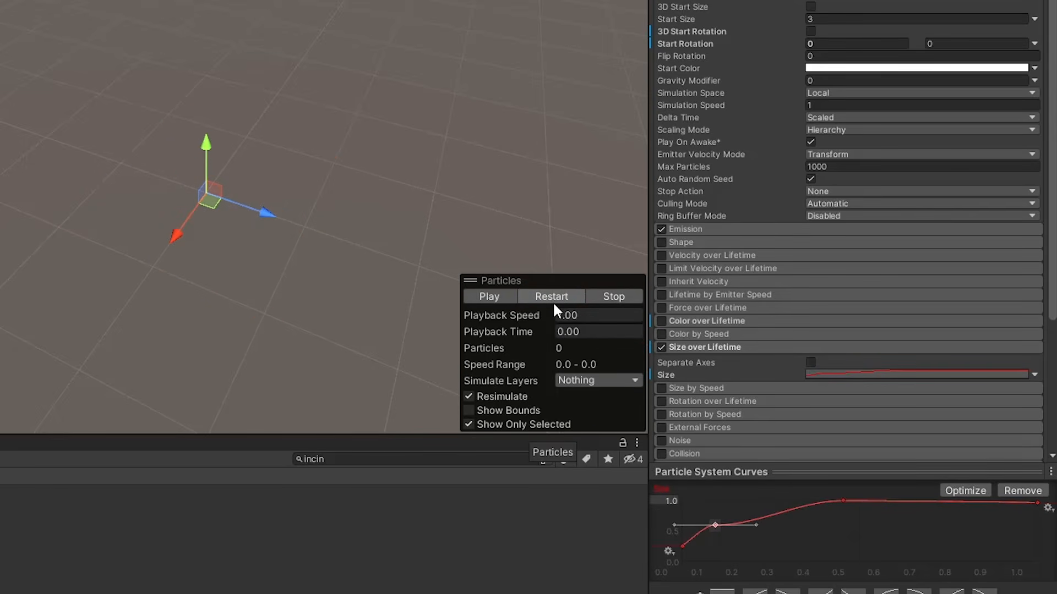
{"action": "left_click_drag", "start_coordinate": [843, 501], "coordinate": [846, 538]}
{"action": "left_click", "coordinate": [552, 299]}
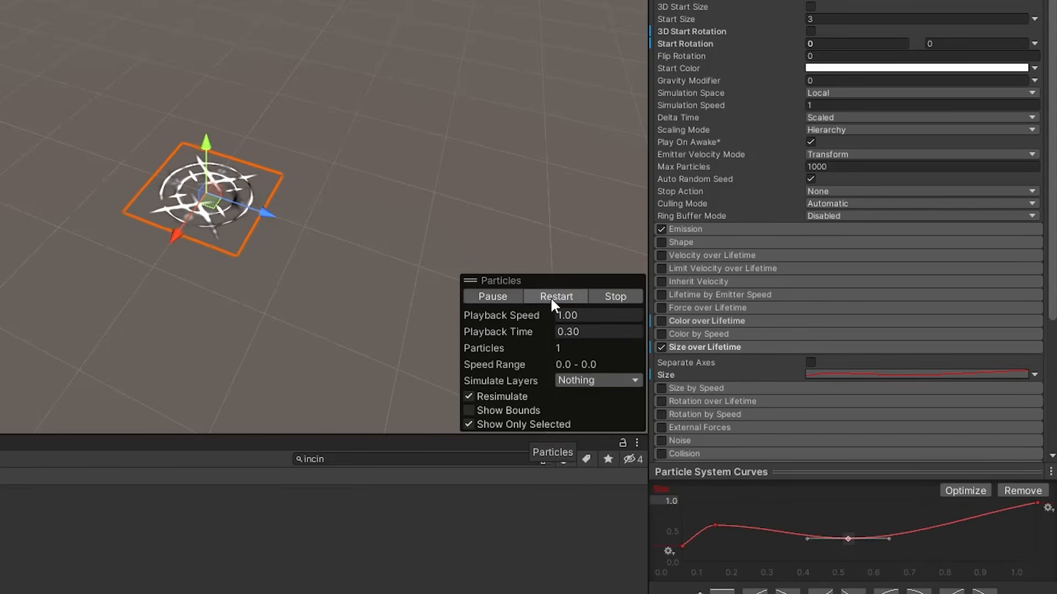
{"action": "left_click", "coordinate": [588, 299]}
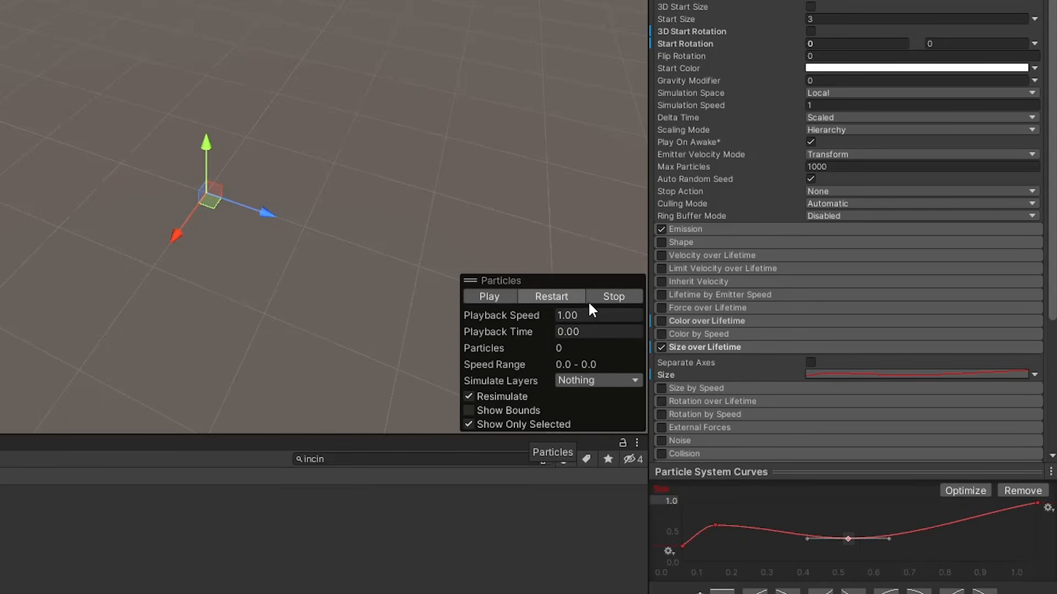
Enable Pentagram's Color over Lifetime module, show its gradient and replay the effect.
{"action": "left_click", "coordinate": [688, 347]}
{"action": "left_click", "coordinate": [660, 321]}
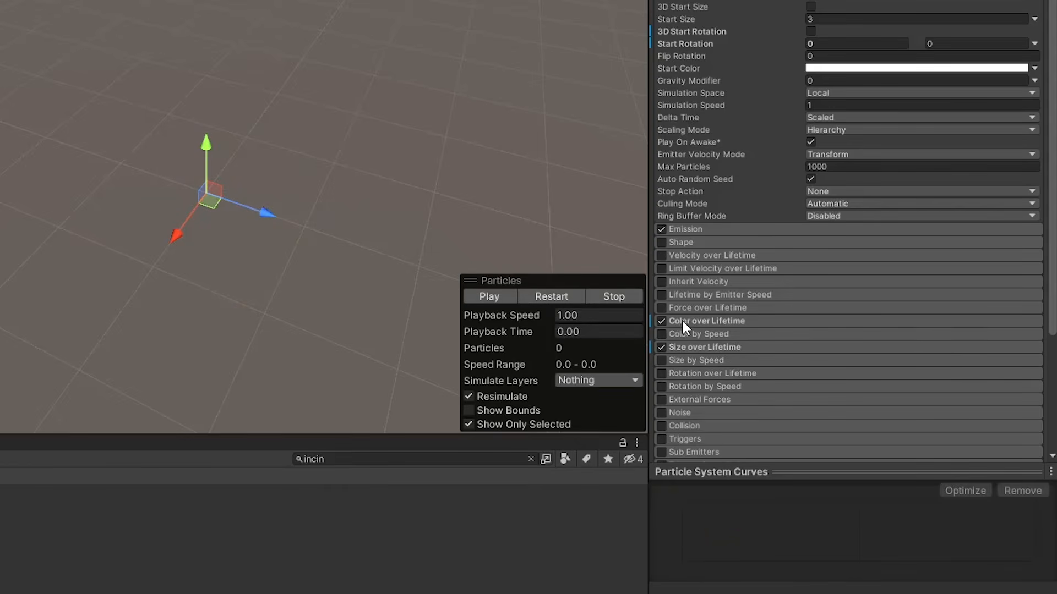
{"action": "left_click", "coordinate": [680, 319]}
{"action": "left_click", "coordinate": [537, 297]}
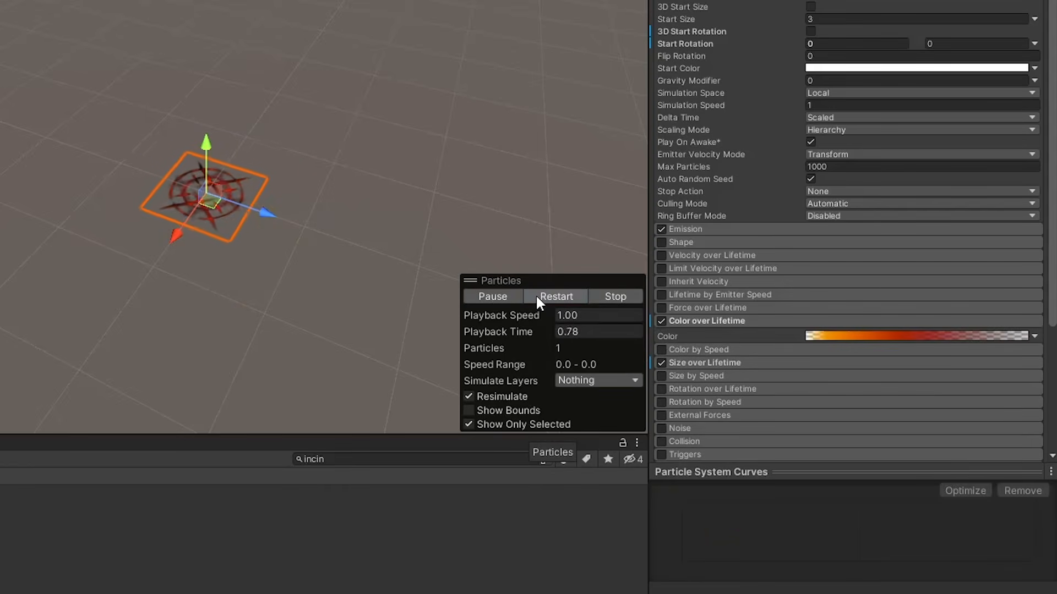
Recolor the Color over Lifetime gradient from blue through cyan to purple, keeping the transparent ends, and replay the effect.
{"action": "left_click", "coordinate": [558, 296]}
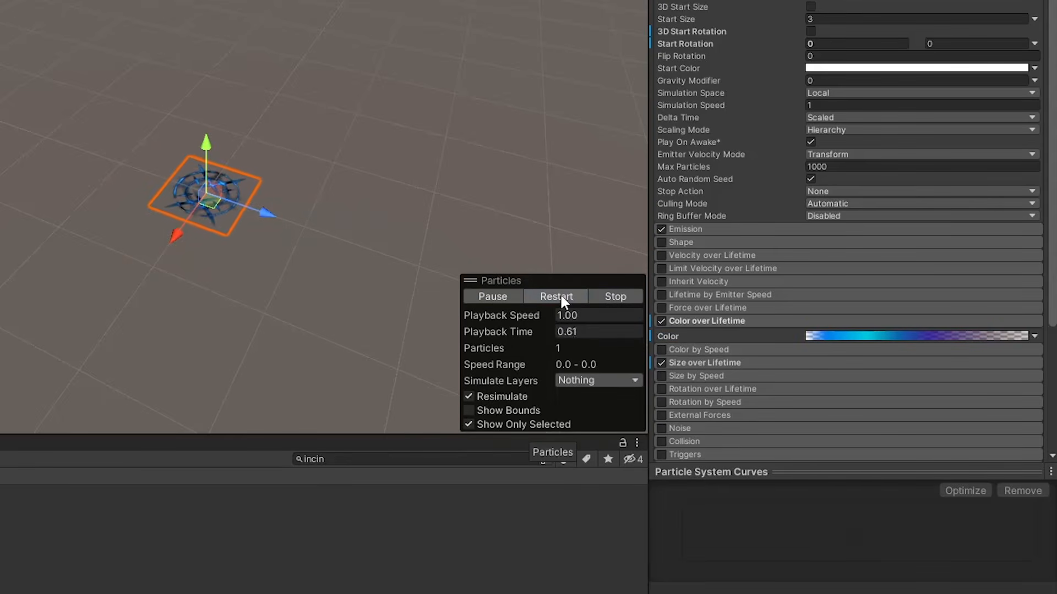
{"action": "left_click", "coordinate": [560, 294]}
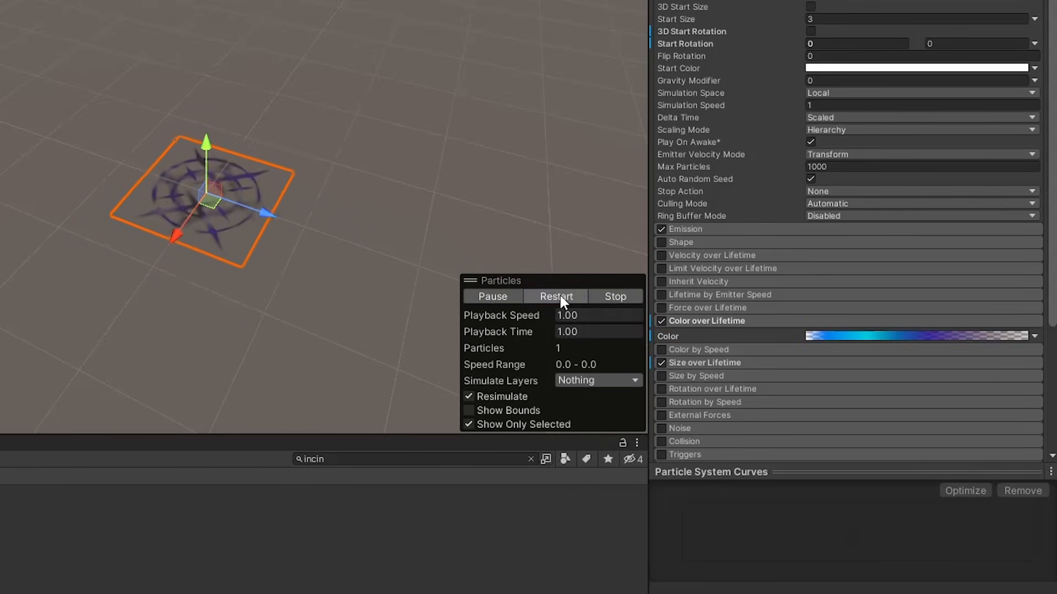